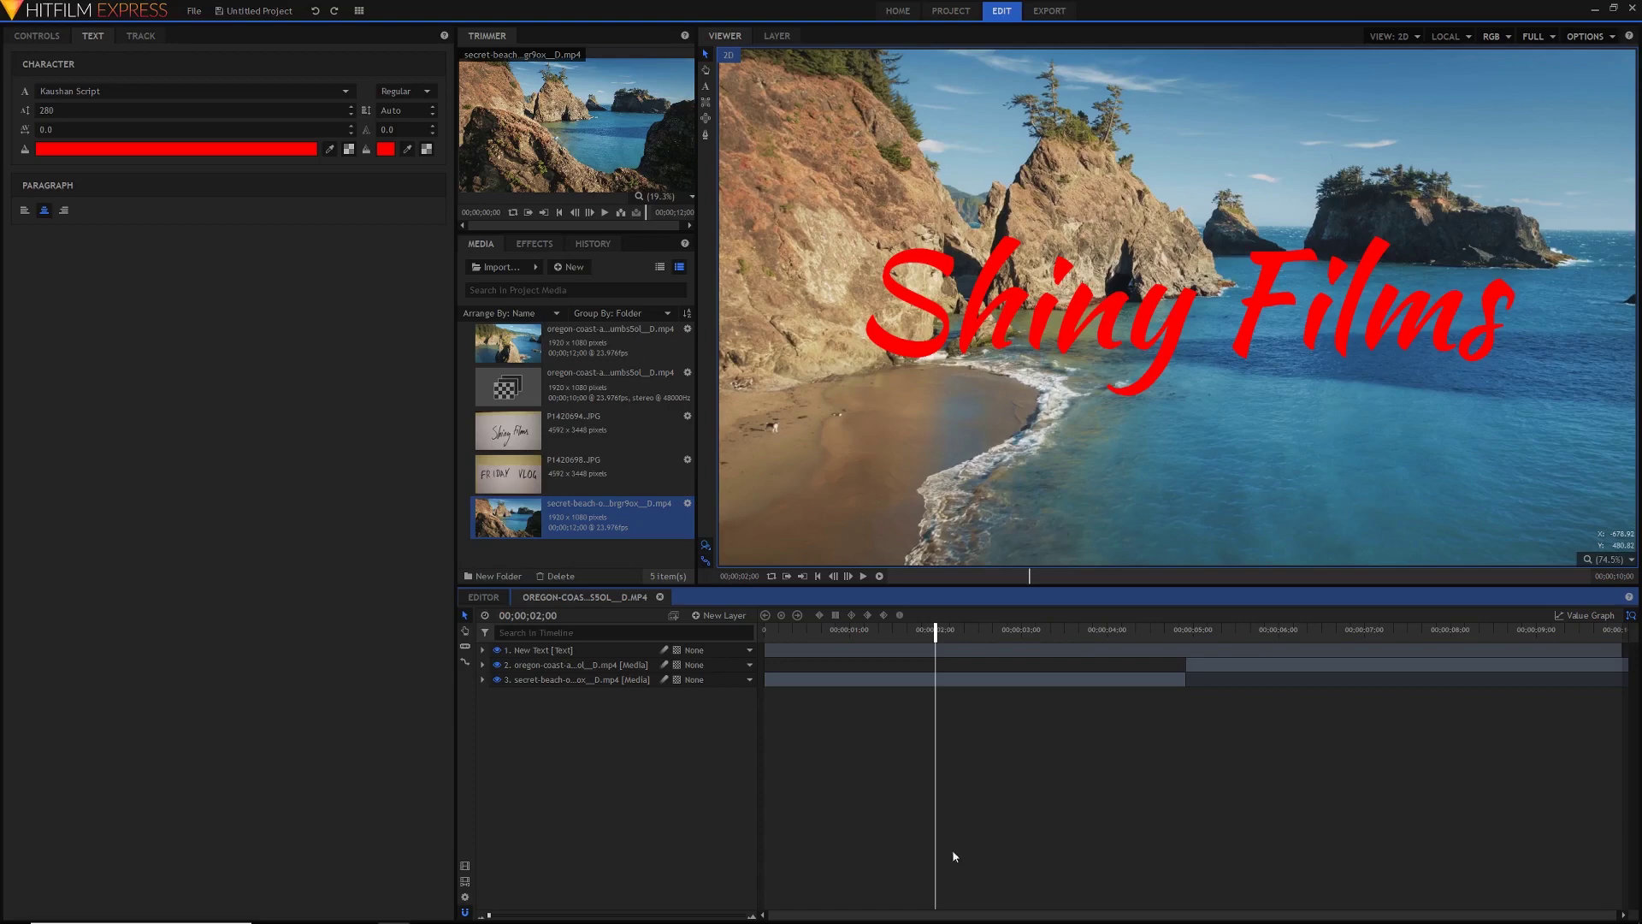
# Check where the two coastal clips sit on the timeline, then delete the red Shiny Films text layer
pyautogui.click(1195, 665)
pyautogui.click(1179, 679)
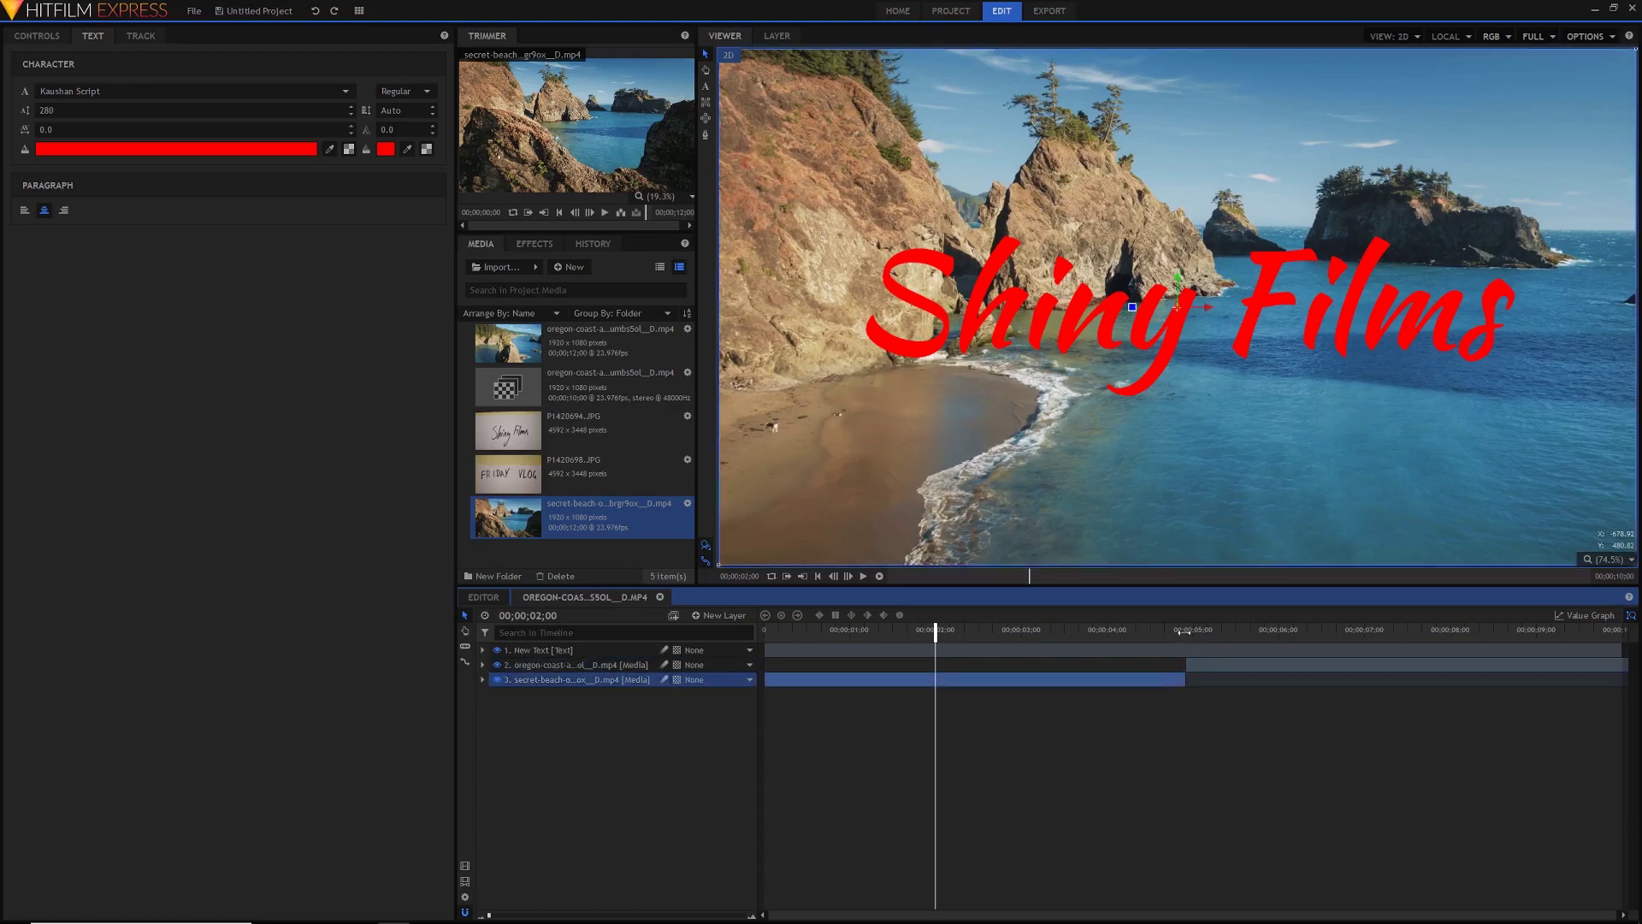
pyautogui.click(1194, 630)
pyautogui.moveTo(1194, 628); pyautogui.dragTo(1200, 630)
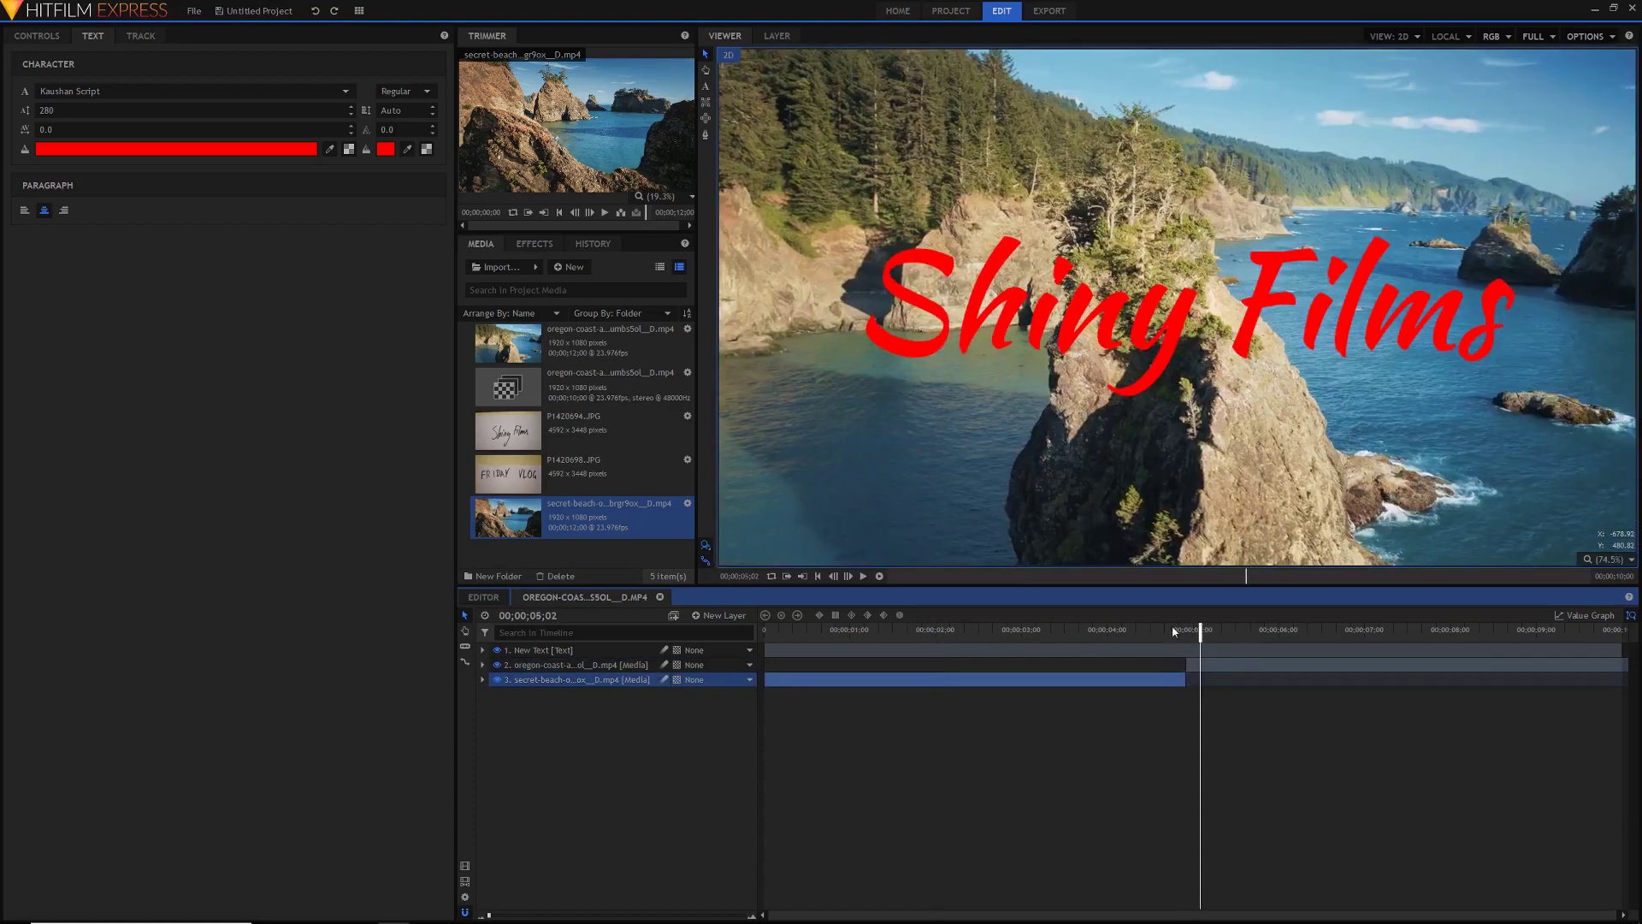
pyautogui.click(897, 630)
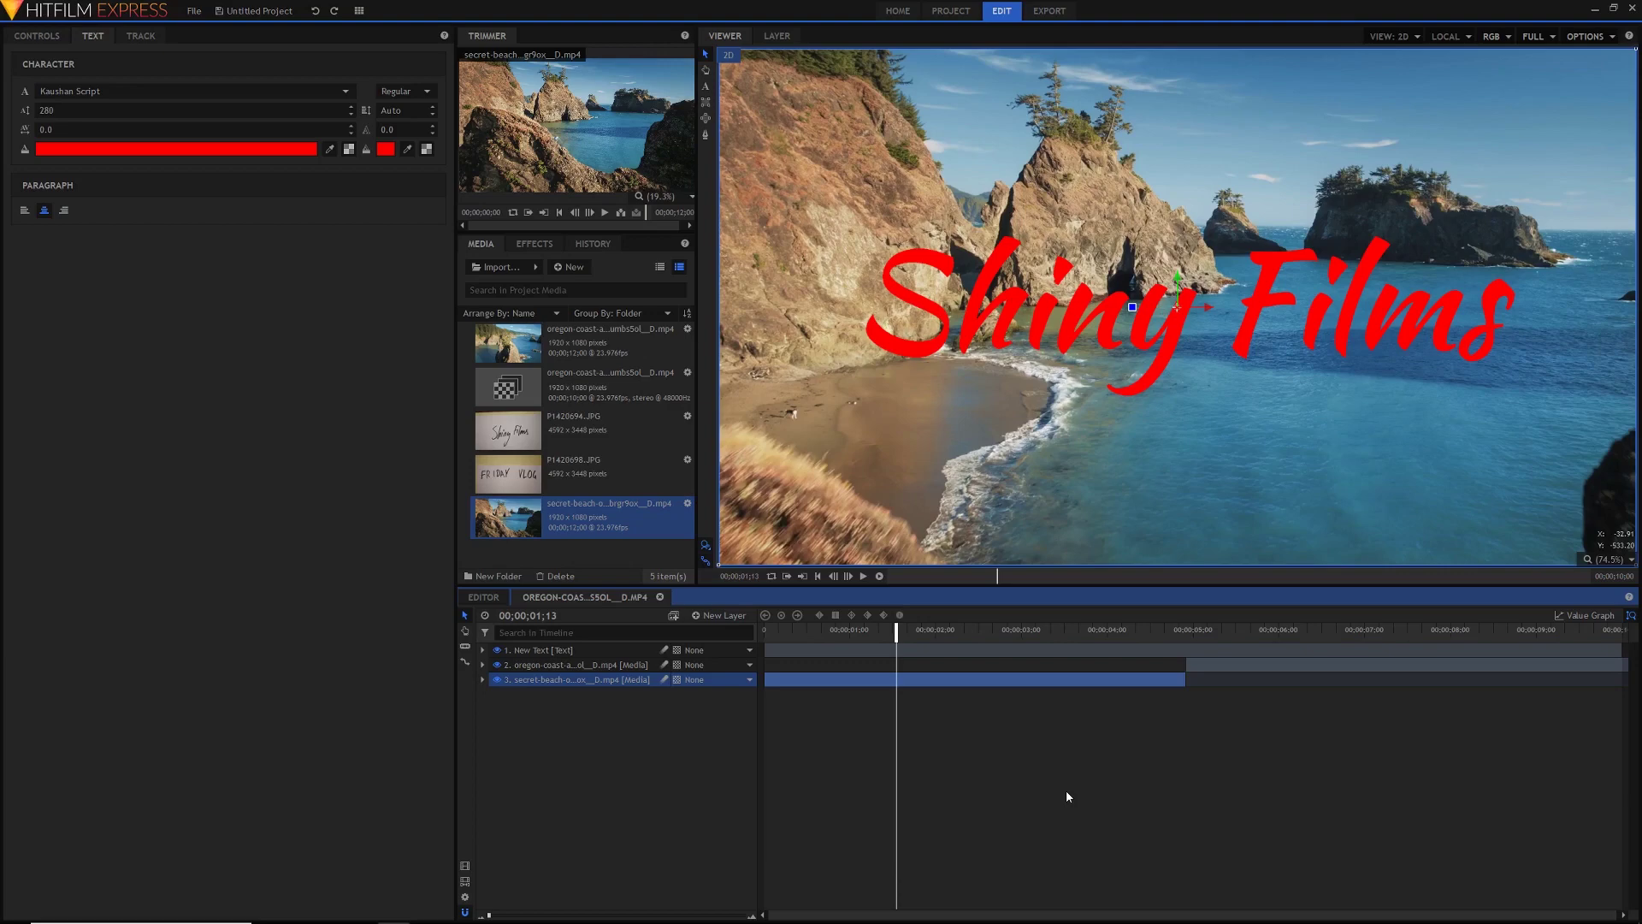
pyautogui.hotkey('ctrl', 'z')
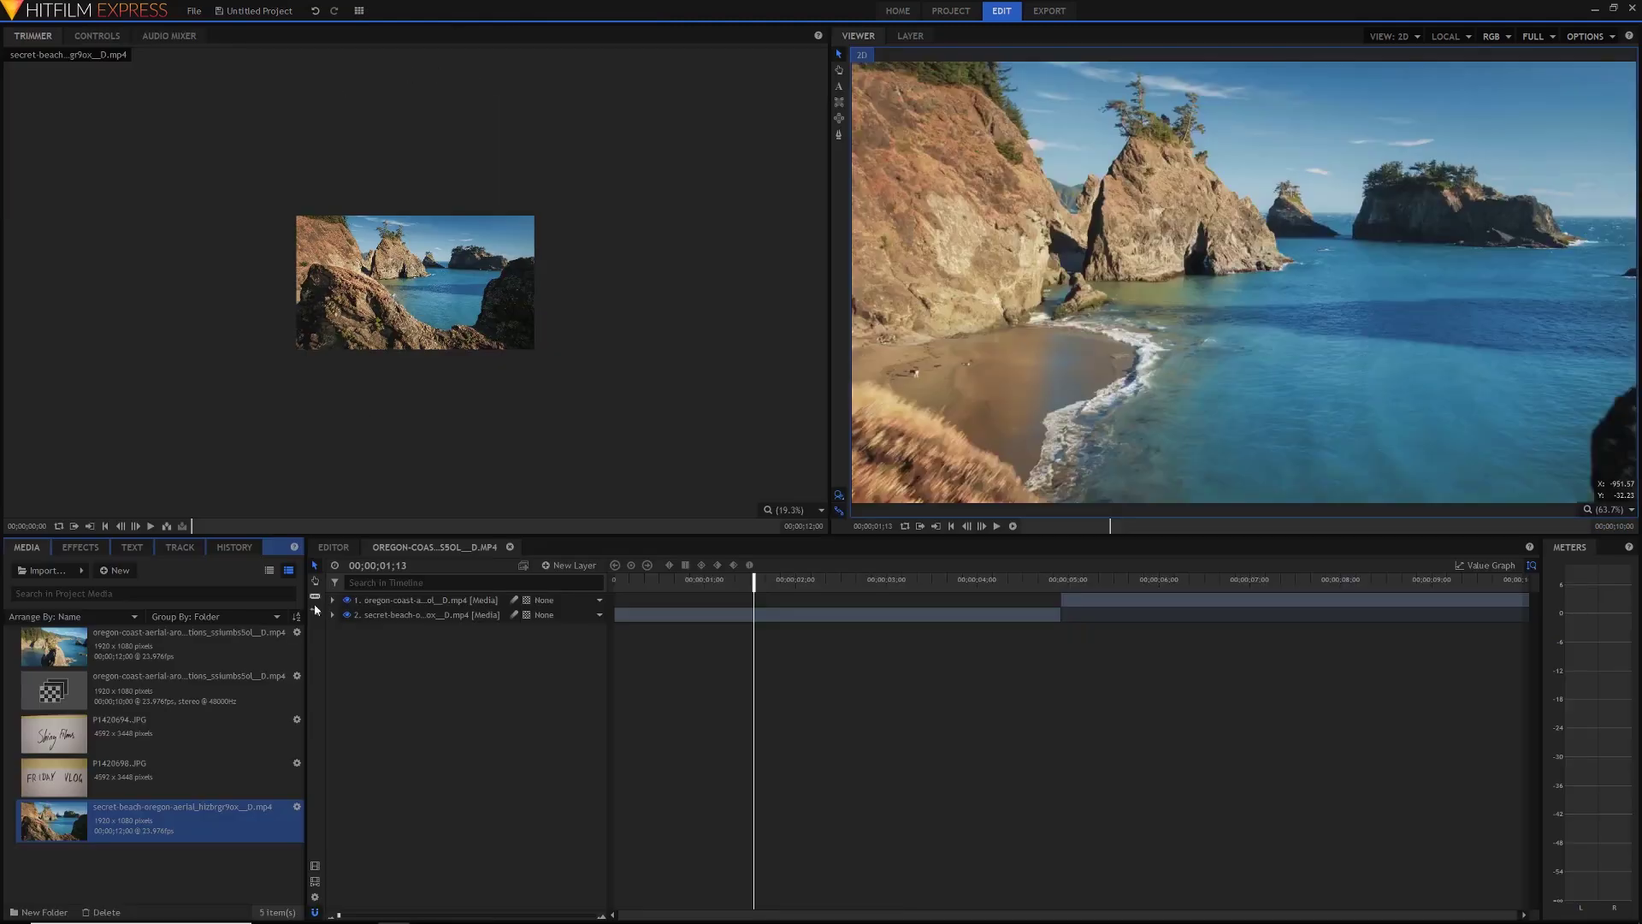
# Preview photos P1420694.JPG and P1420698.JPG, then restore the standard editing workspace
pyautogui.click(156, 742)
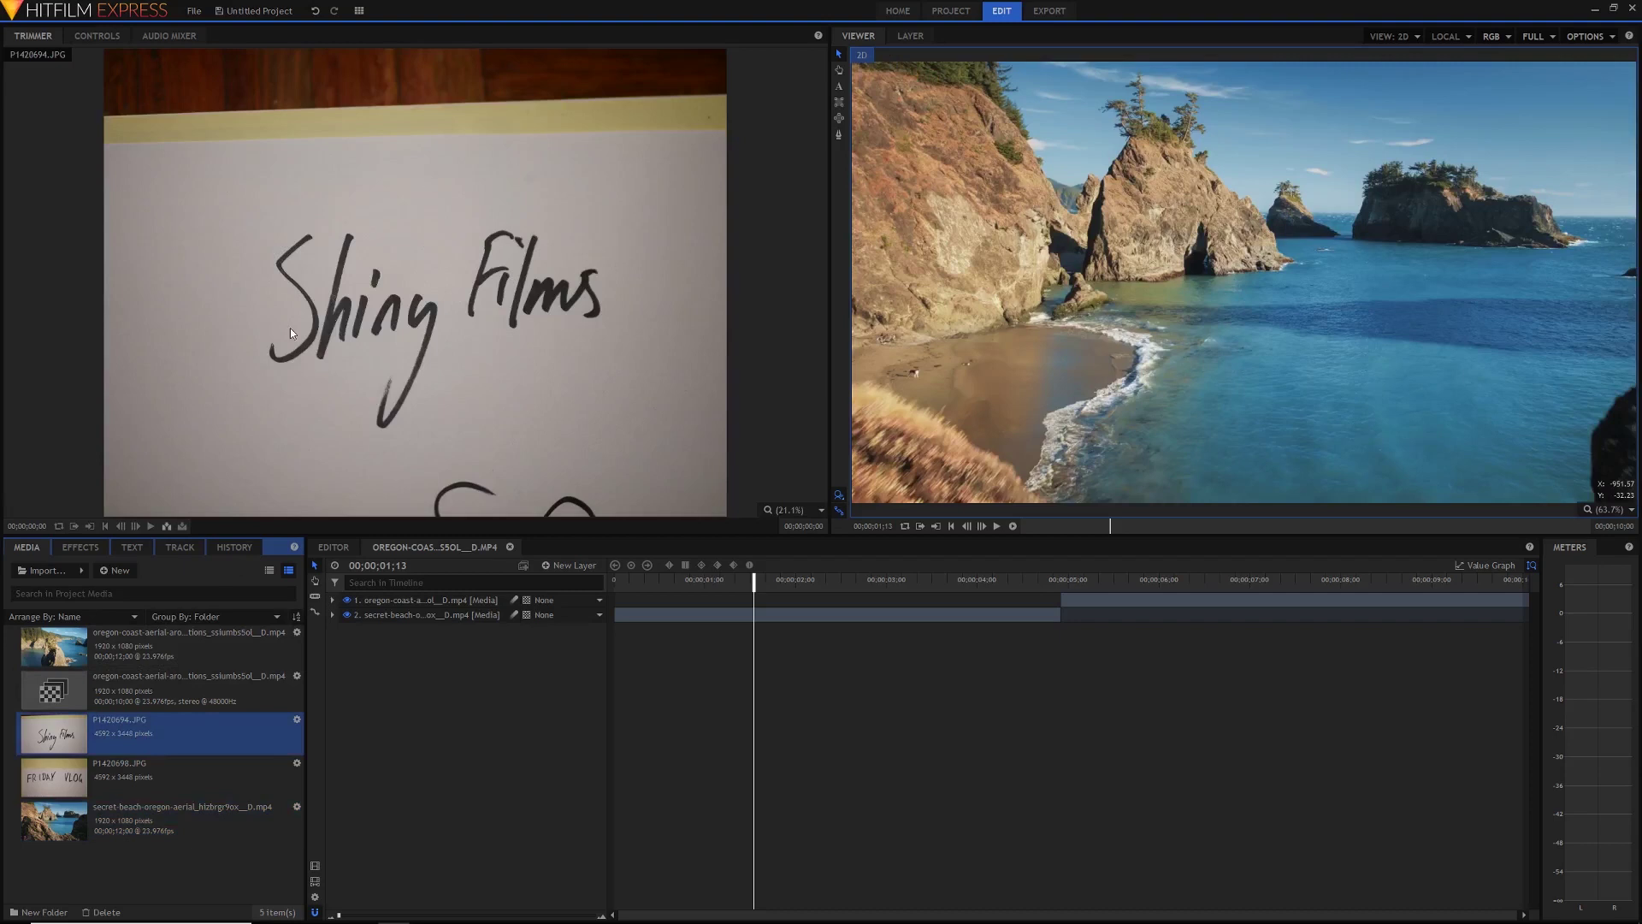
pyautogui.click(233, 787)
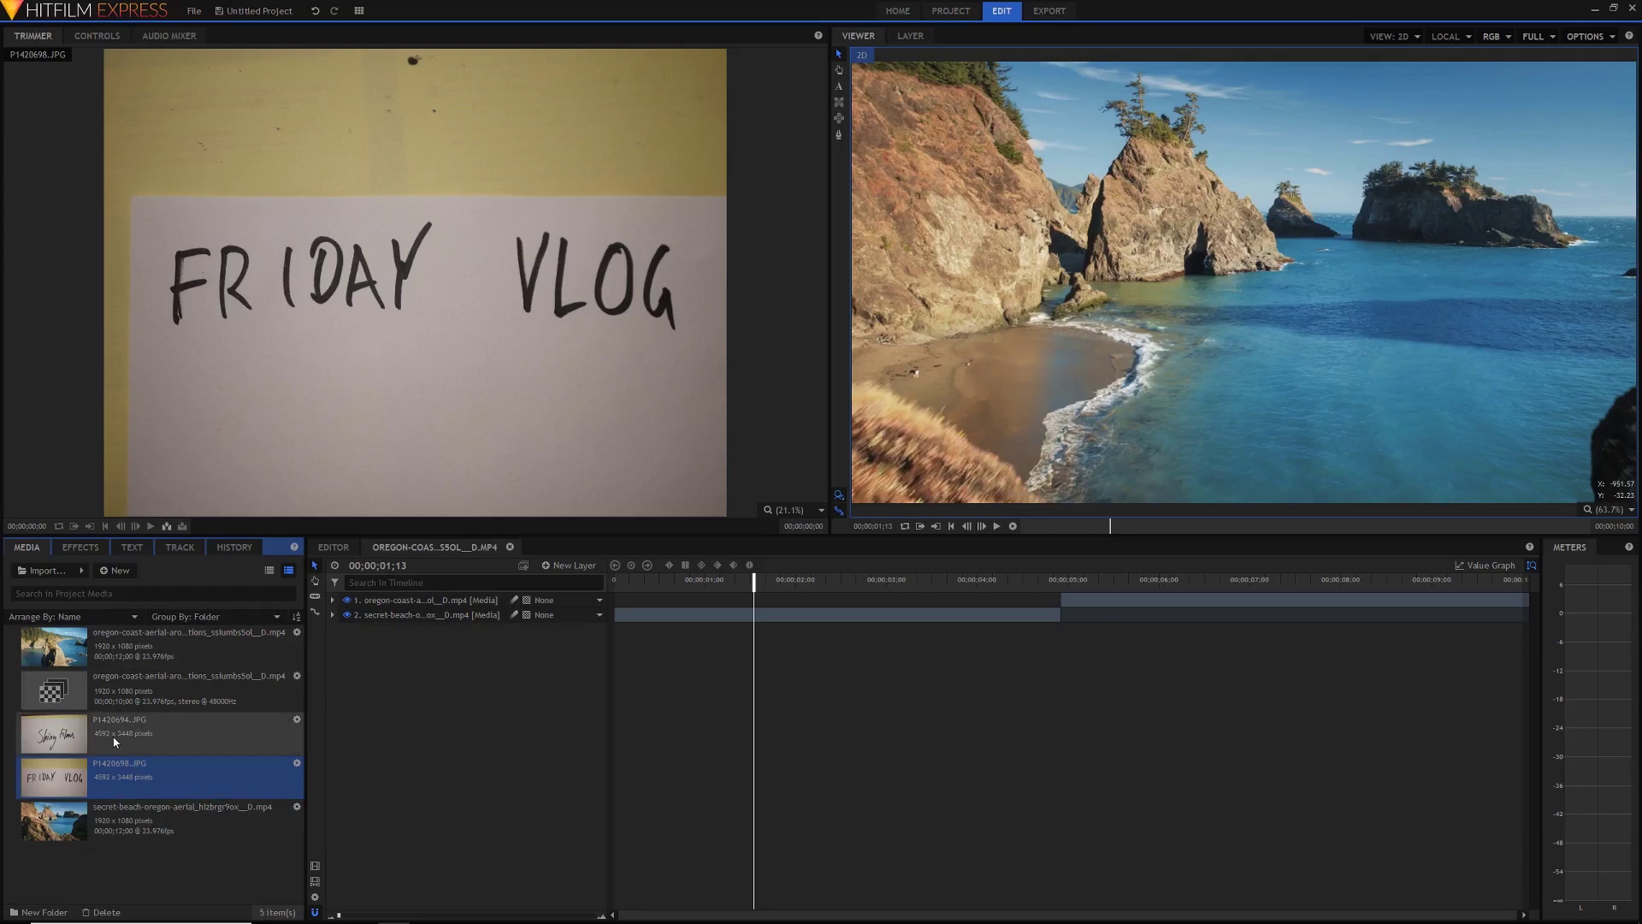
pyautogui.click(359, 10)
pyautogui.click(469, 84)
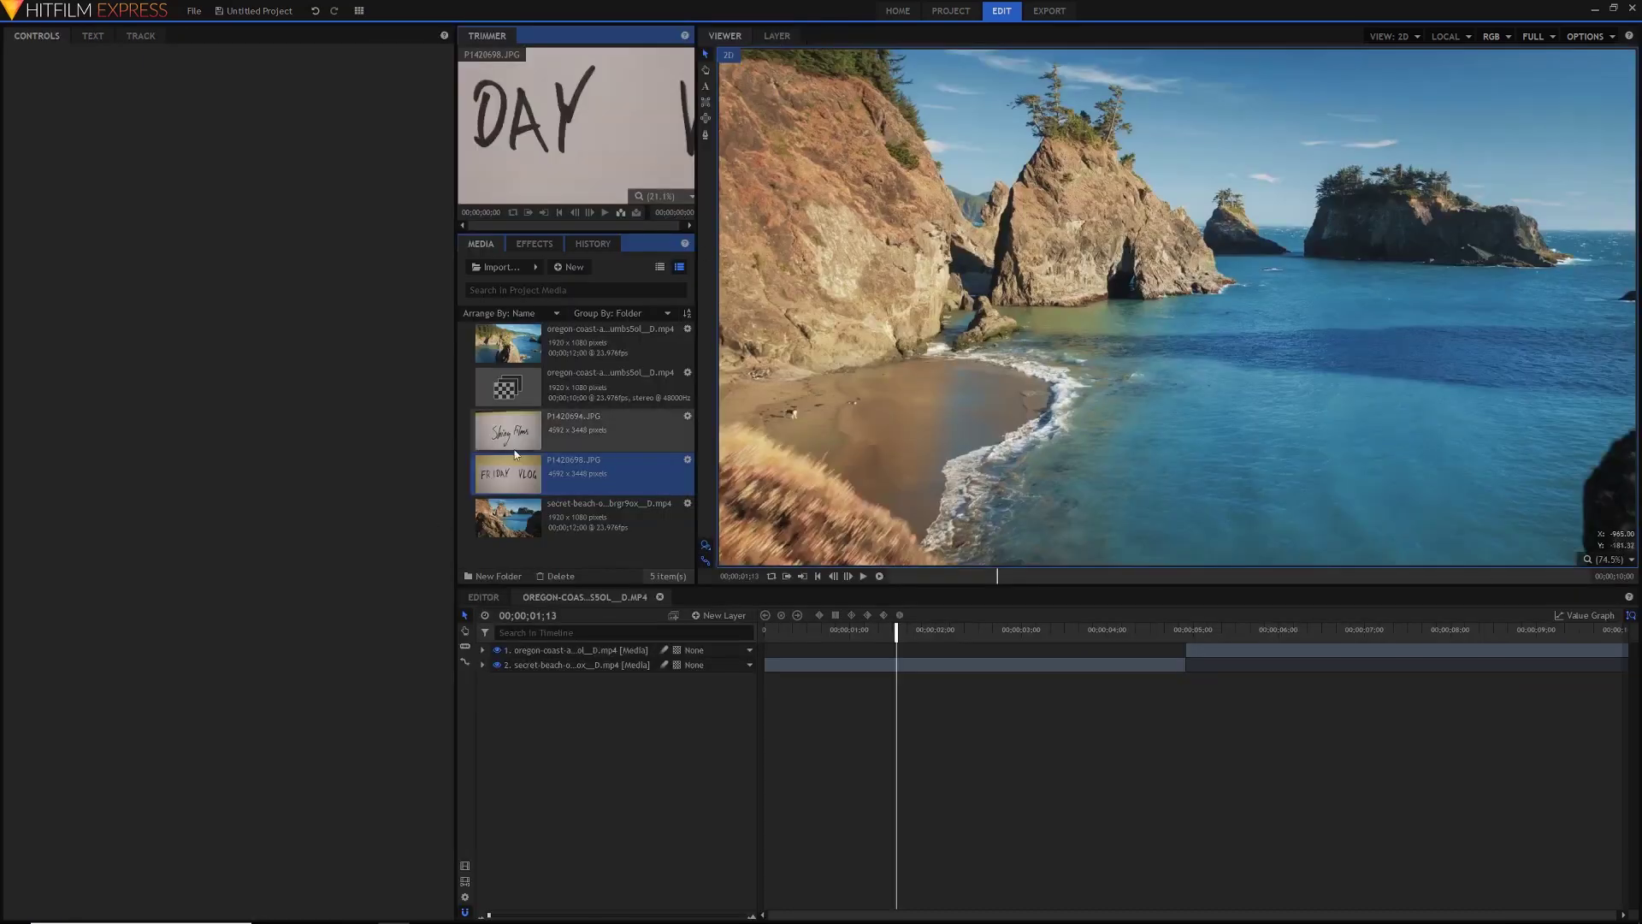
# Add P1420694.JPG as the top timeline layer and scale it to 40%
pyautogui.click(548, 442)
pyautogui.moveTo(549, 444); pyautogui.dragTo(826, 652)
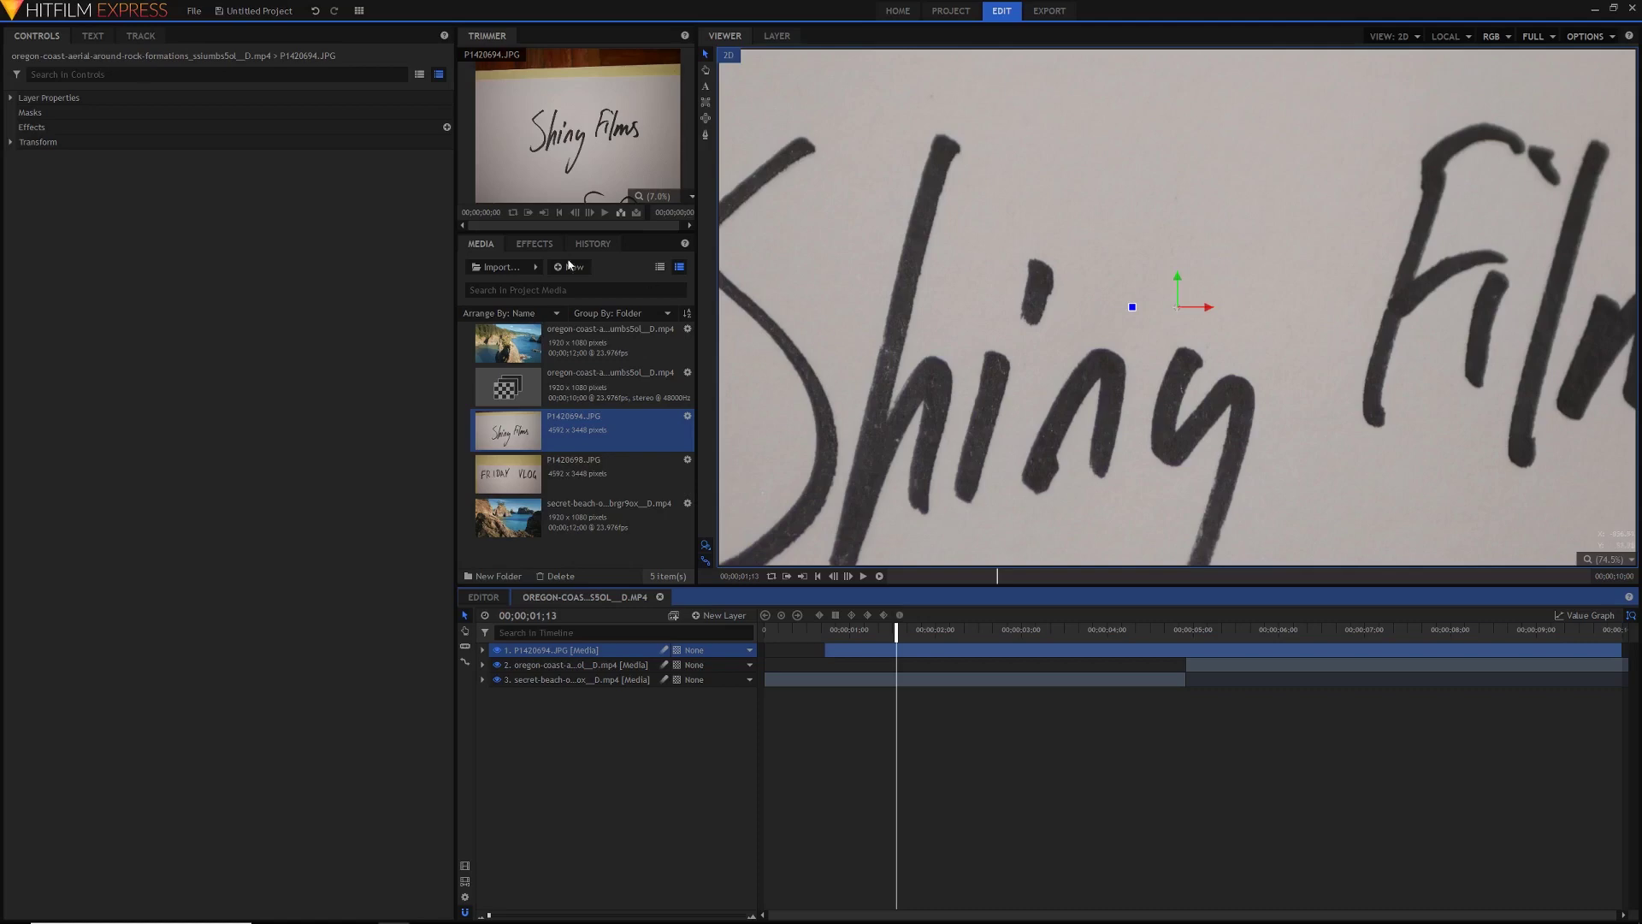
pyautogui.click(17, 147)
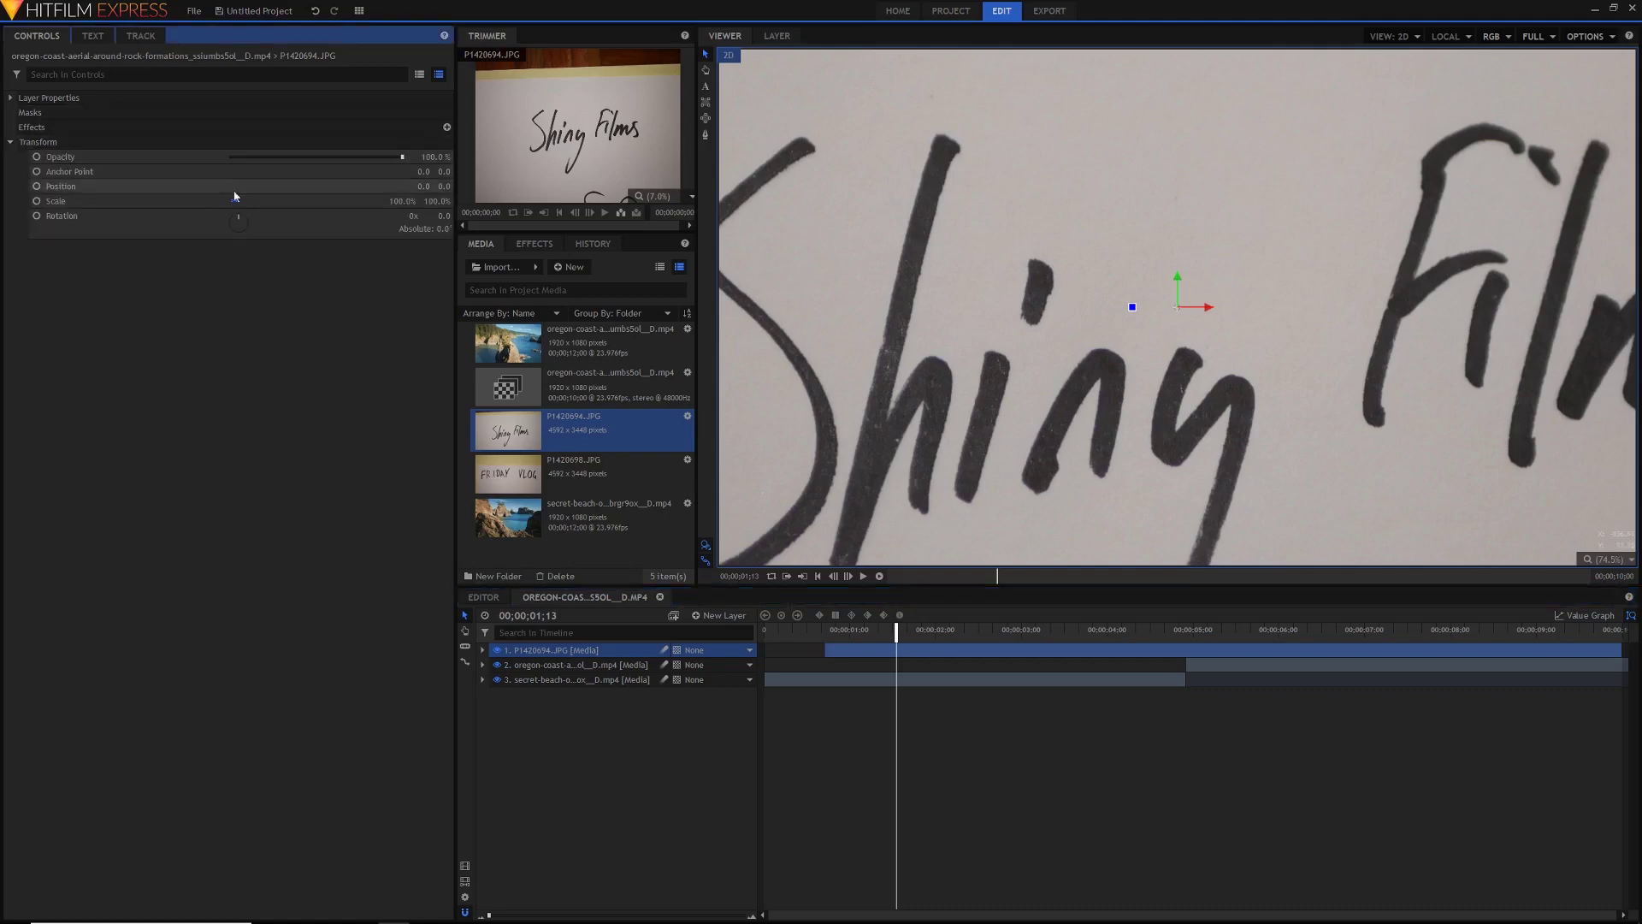
pyautogui.moveTo(403, 200); pyautogui.dragTo(851, 246)
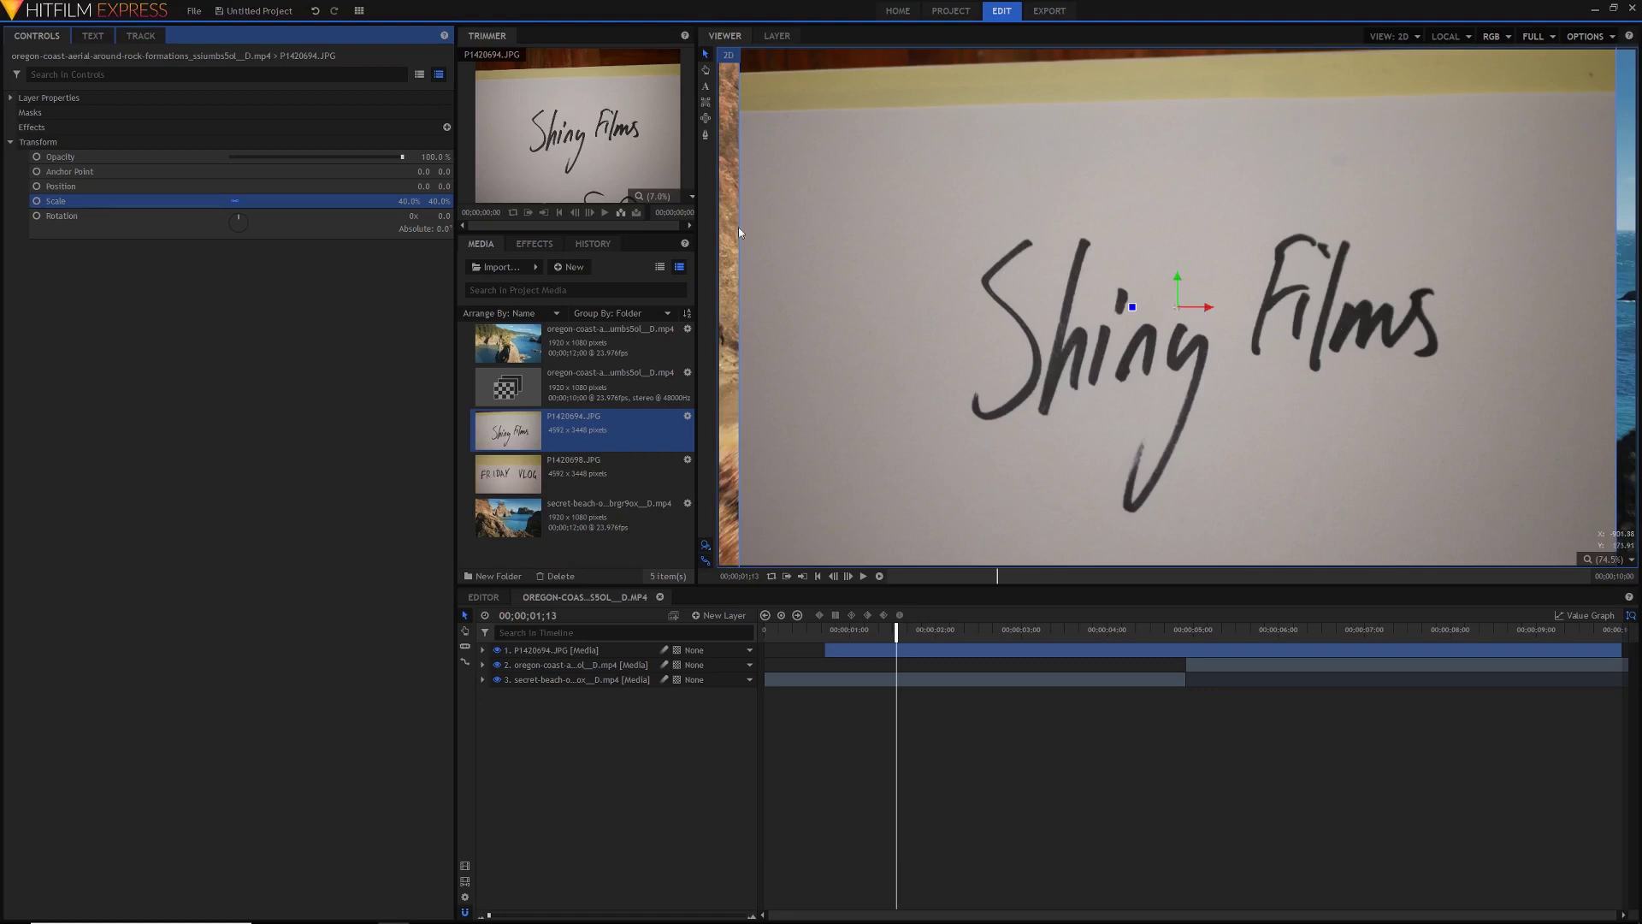
# Apply a Stylize Threshold effect at 52.4% to the photo layer and fit the frame in the viewer
pyautogui.click(535, 244)
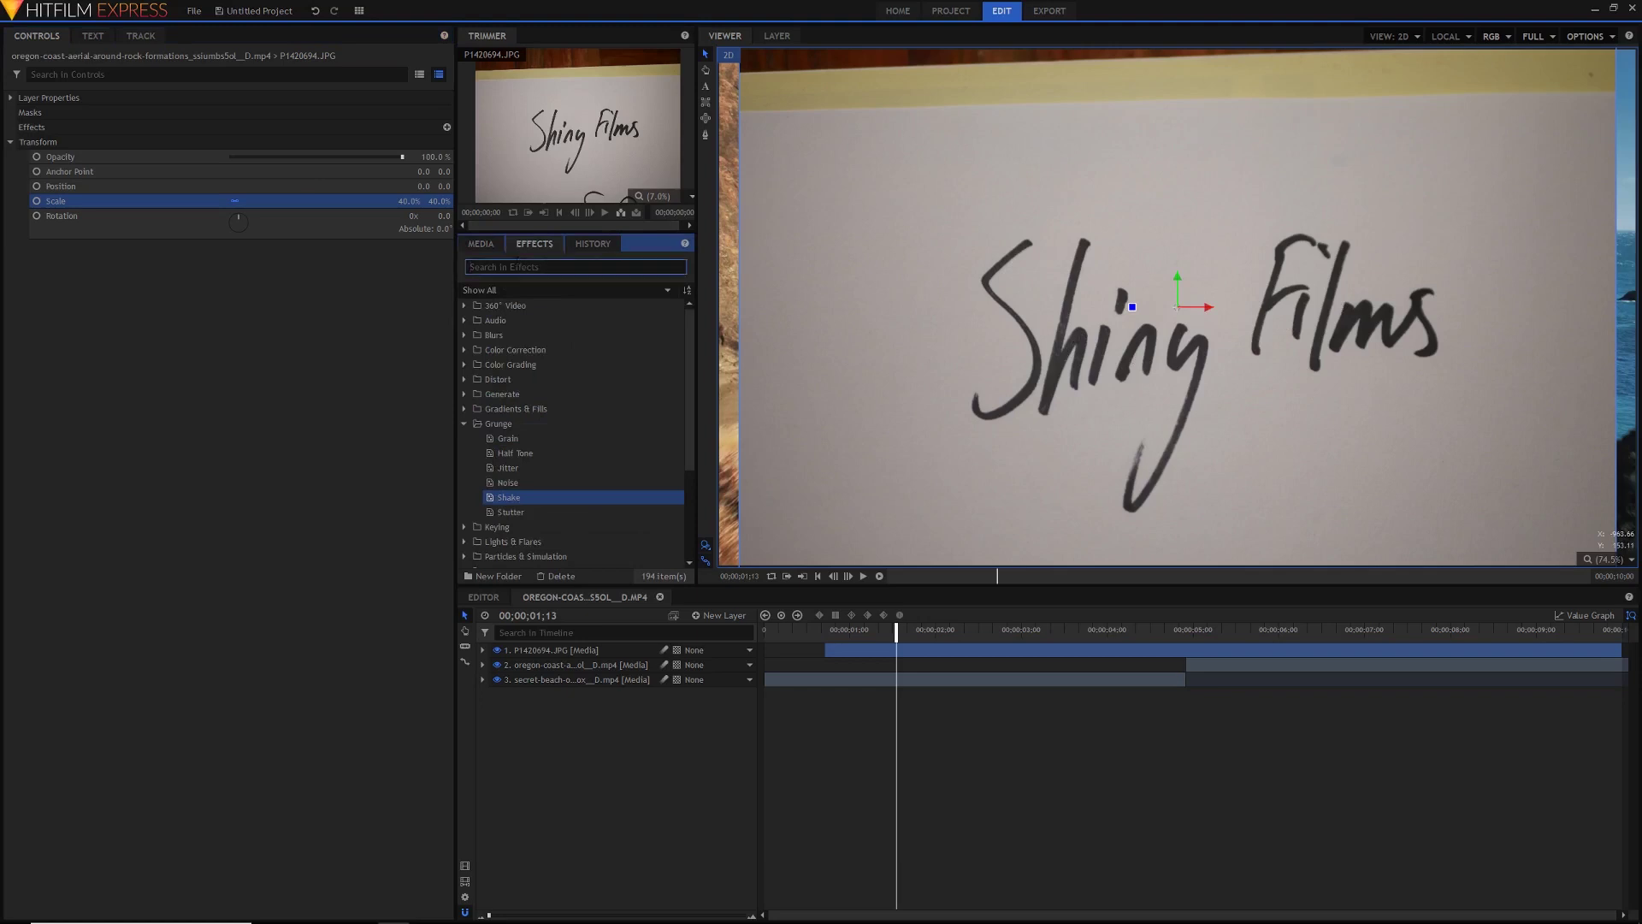
pyautogui.write('thres')
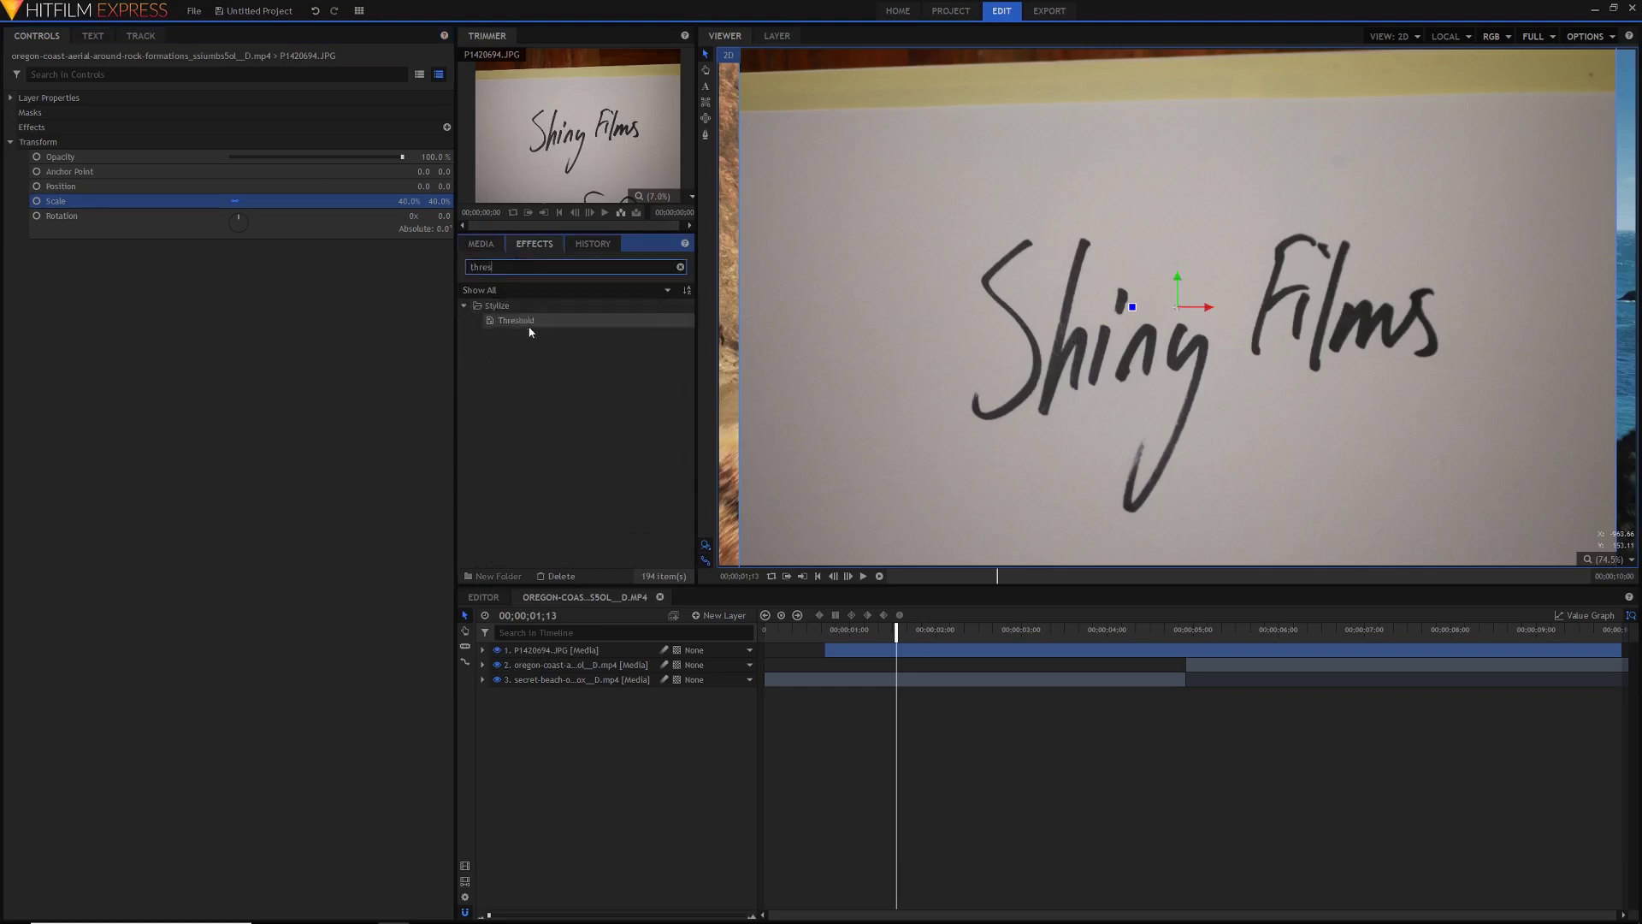
pyautogui.moveTo(518, 330); pyautogui.dragTo(23, 135)
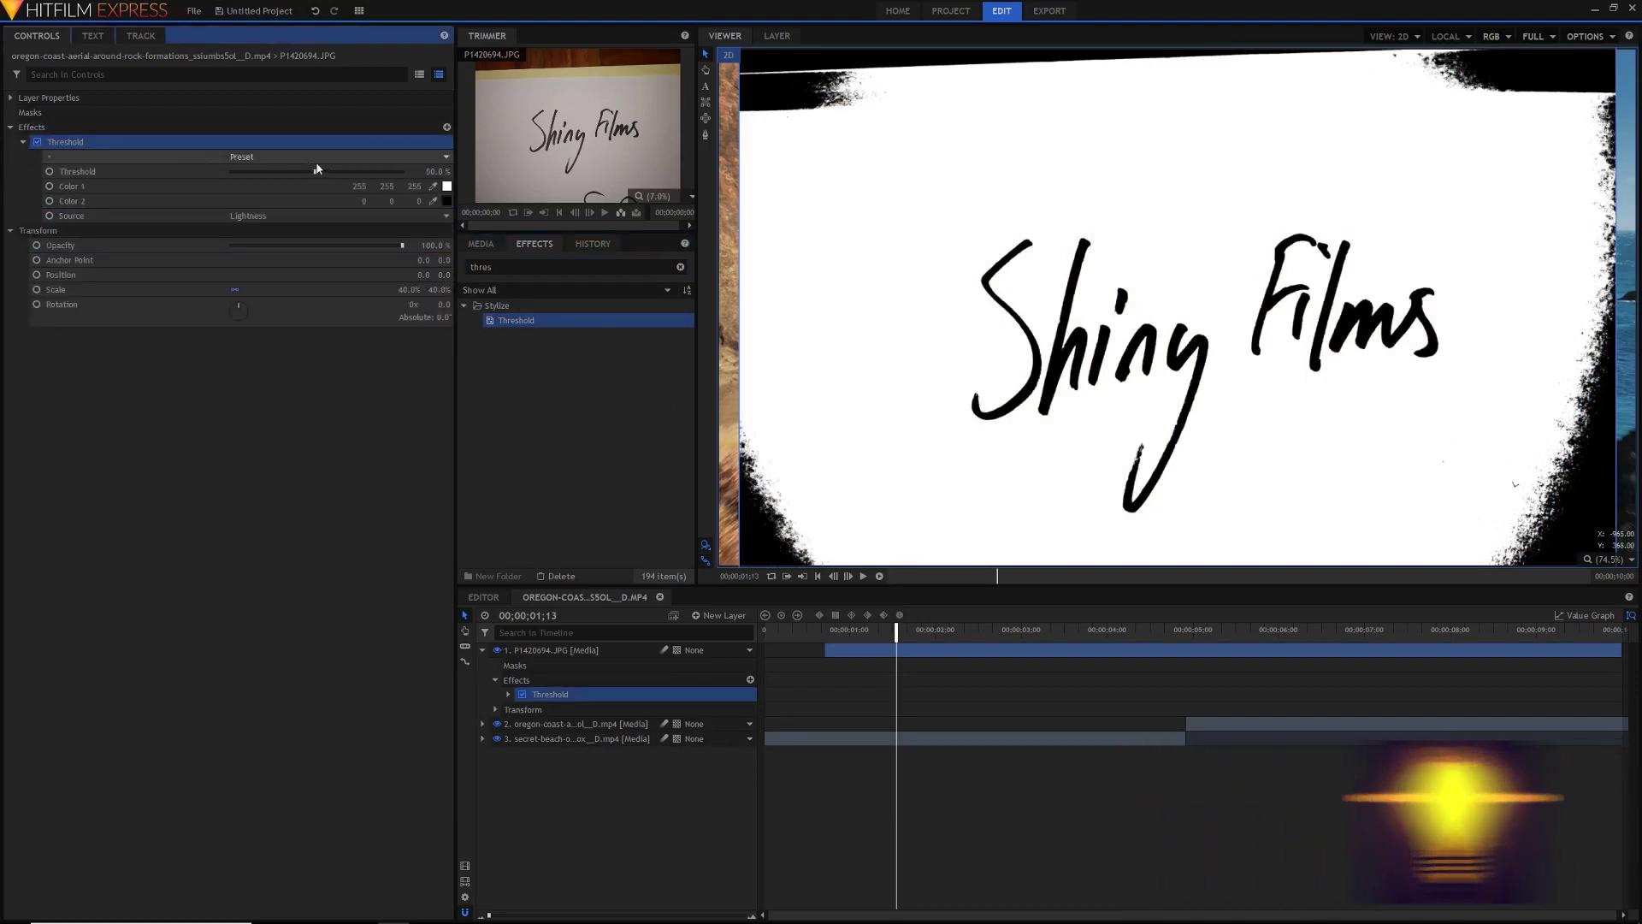
pyautogui.moveTo(312, 172)
pyautogui.mouseDown()
pyautogui.moveTo(243, 177)
pyautogui.moveTo(362, 172)
pyautogui.moveTo(323, 189)
pyautogui.mouseUp()
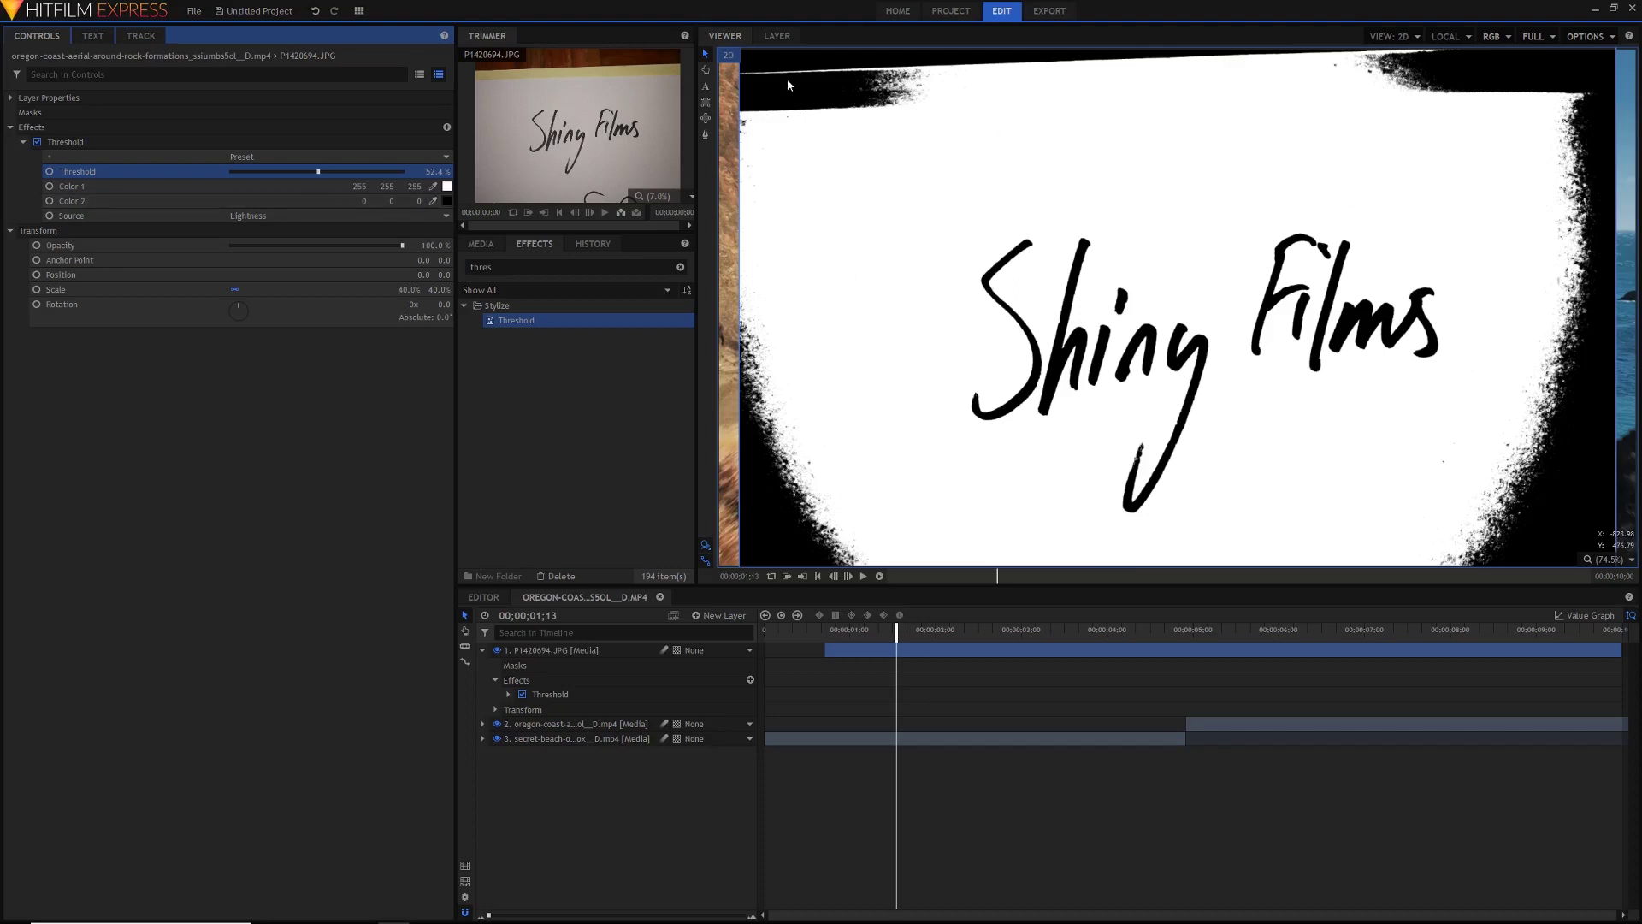
pyautogui.scroll(-2, 788, 84)
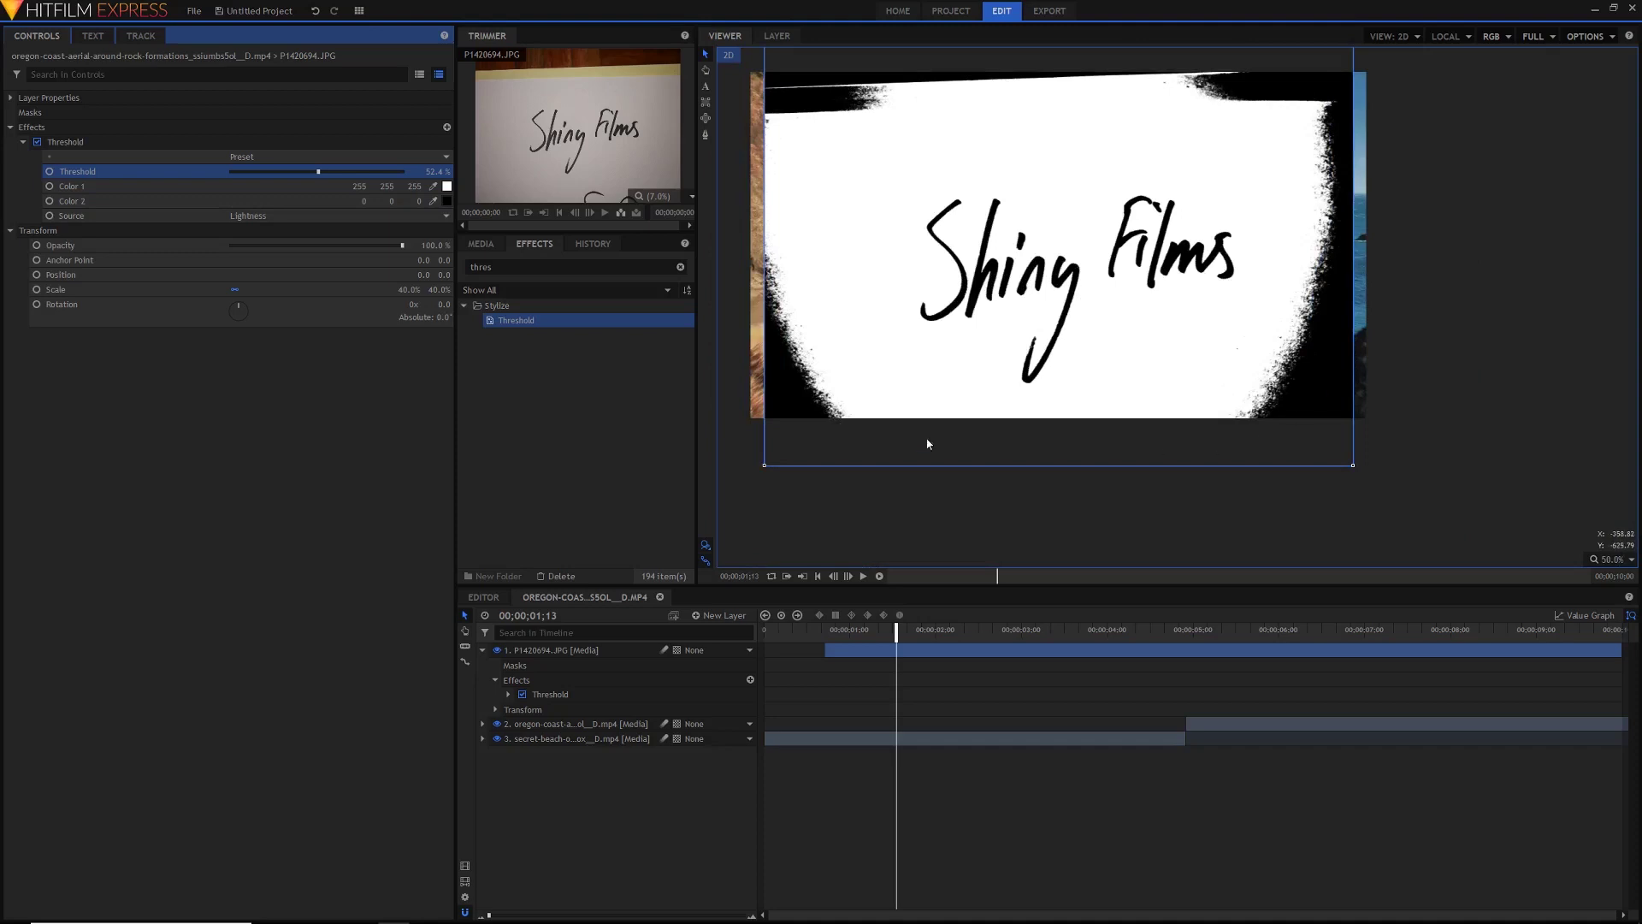
pyautogui.click(1612, 560)
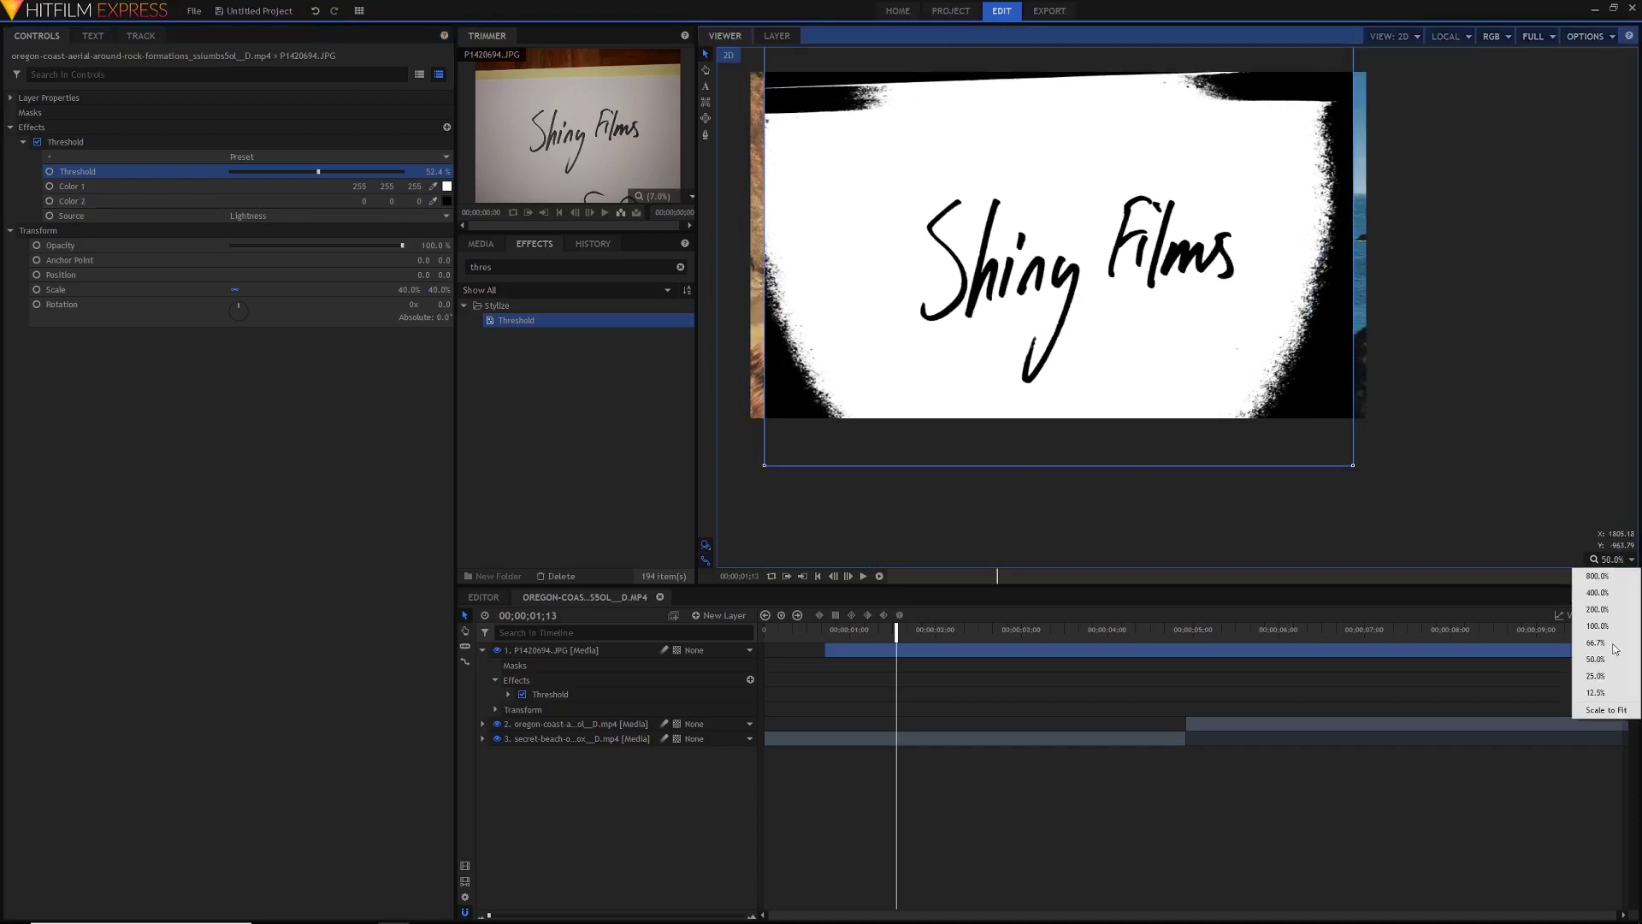
pyautogui.click(1606, 711)
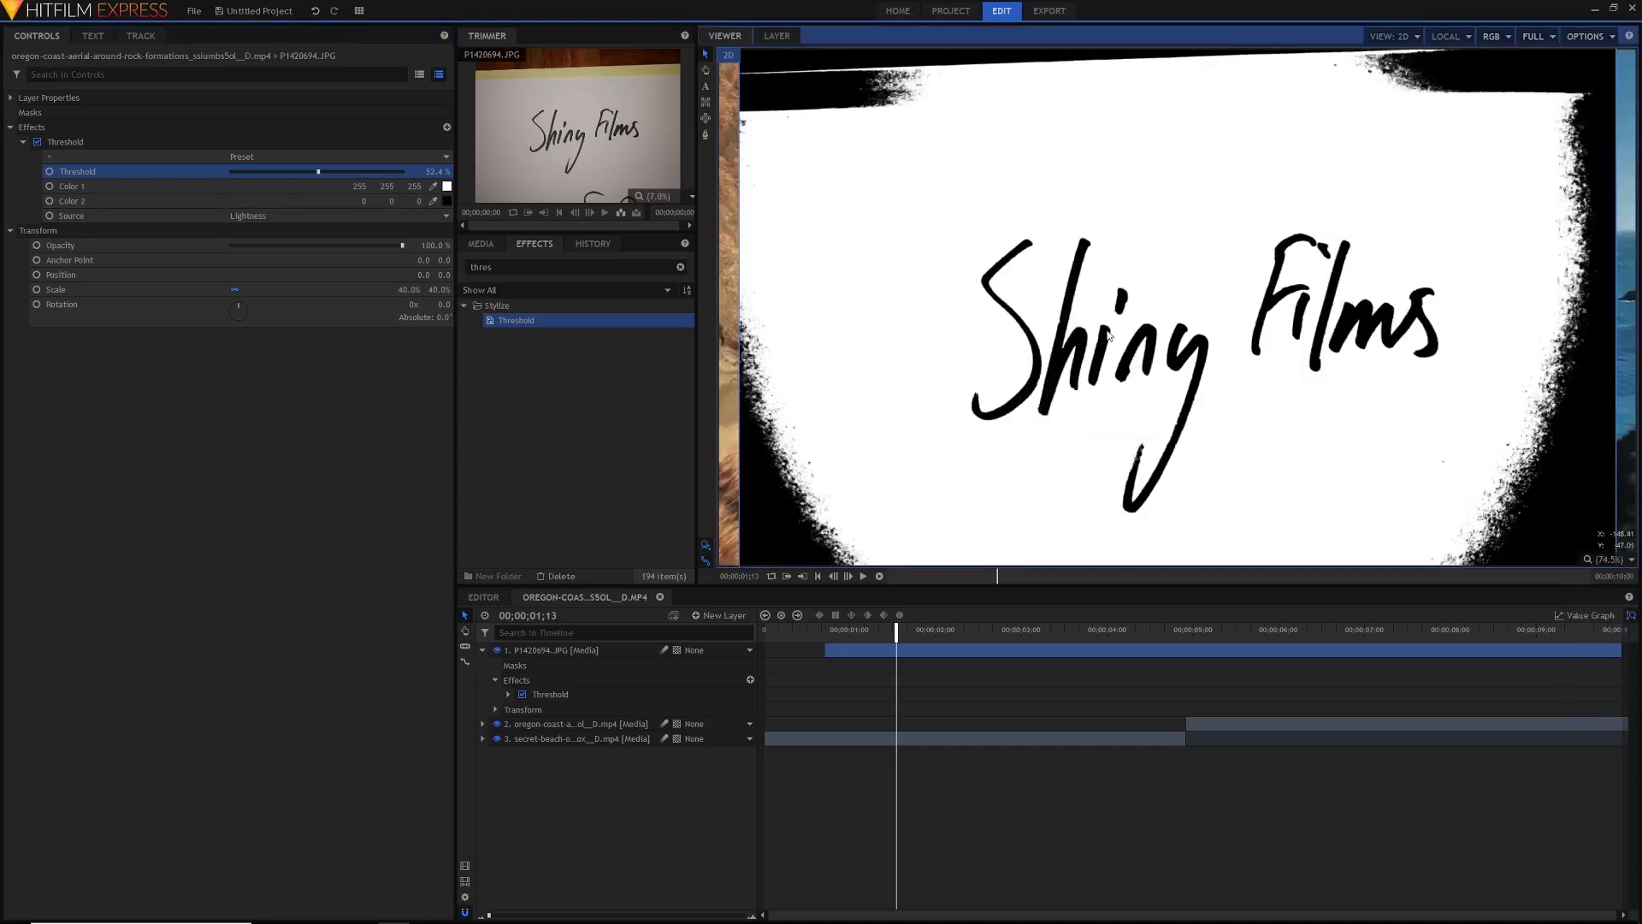
# Start a freehand mask left of the handwriting and trace it over the words and around Films
pyautogui.click(705, 135)
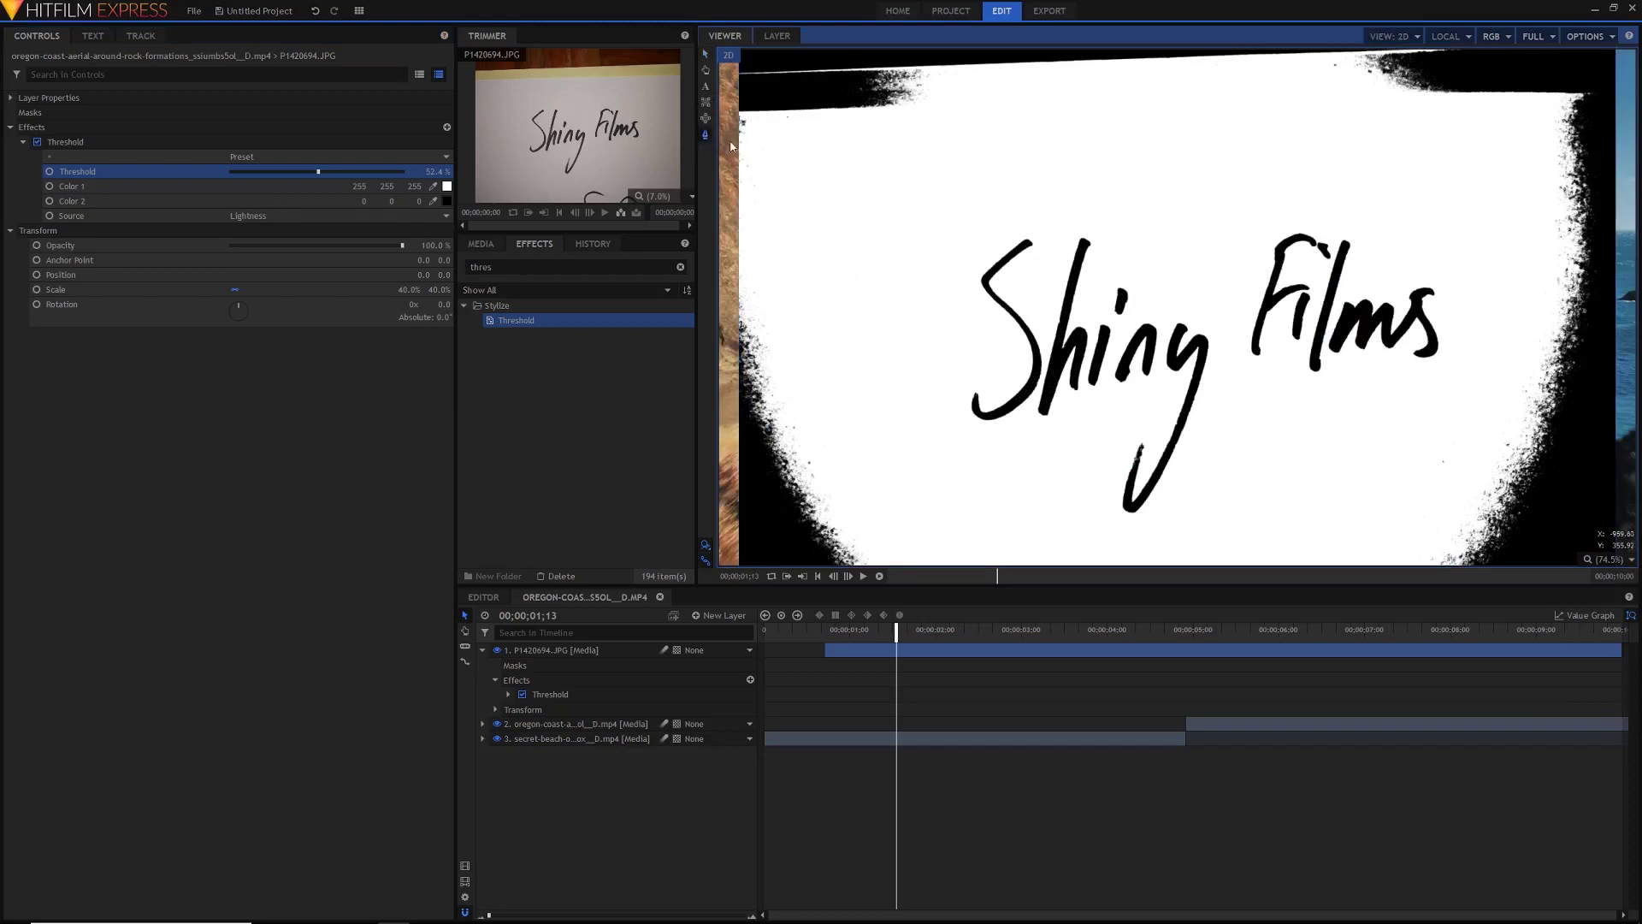
pyautogui.click(927, 318)
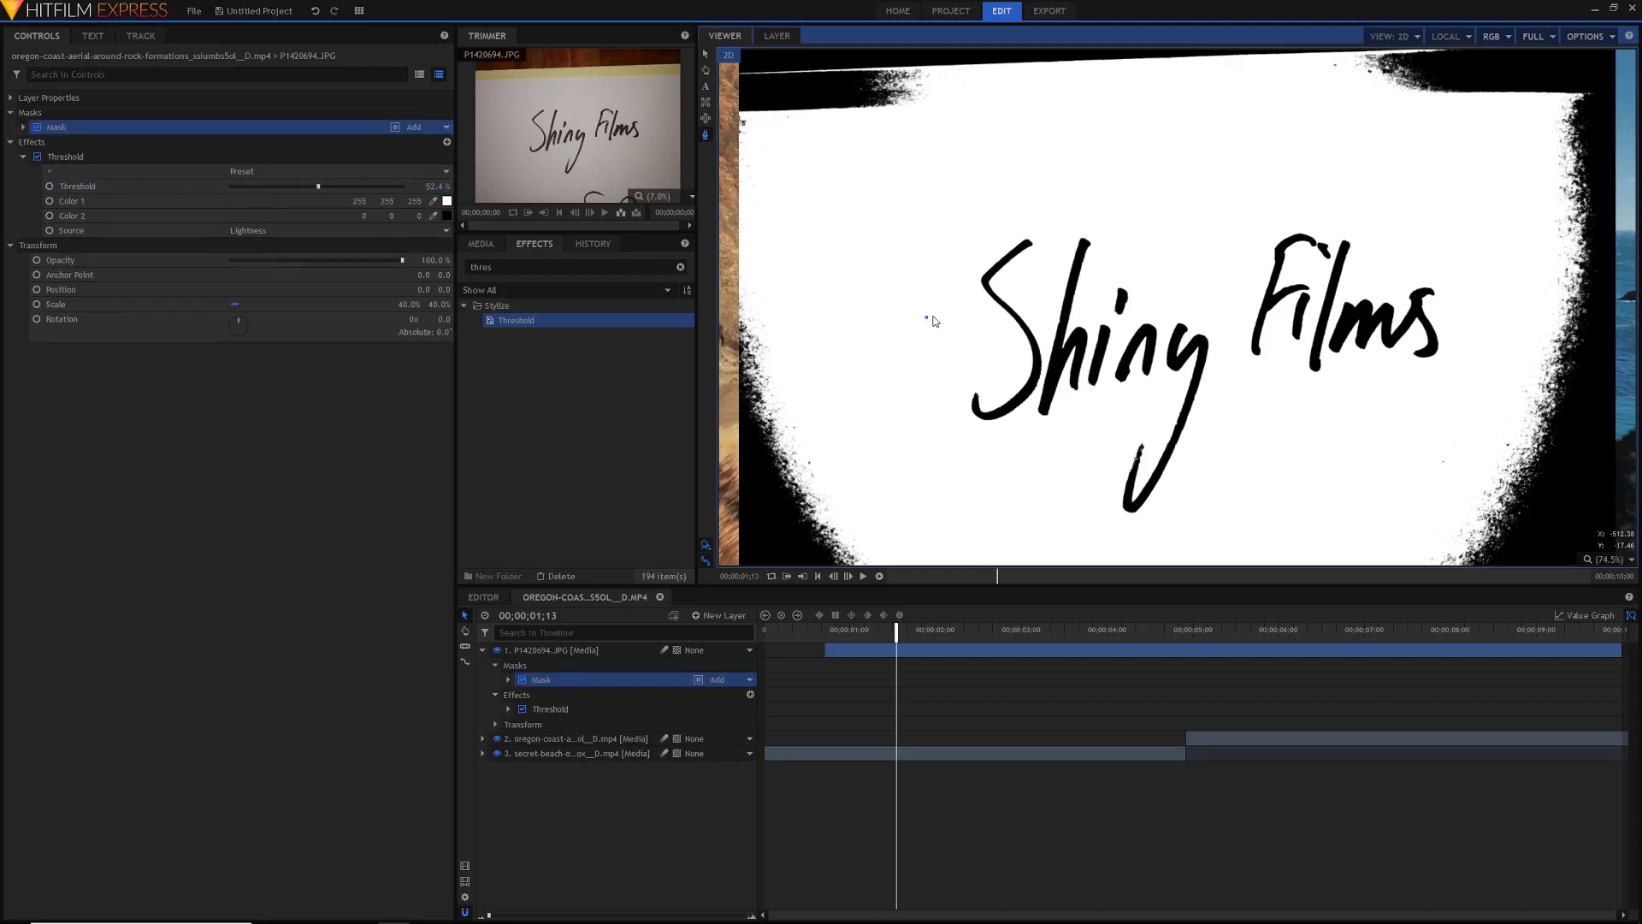
pyautogui.click(968, 226)
pyautogui.click(1096, 211)
pyautogui.click(1175, 238)
pyautogui.click(1284, 216)
pyautogui.click(1391, 208)
pyautogui.click(1467, 257)
pyautogui.click(1482, 340)
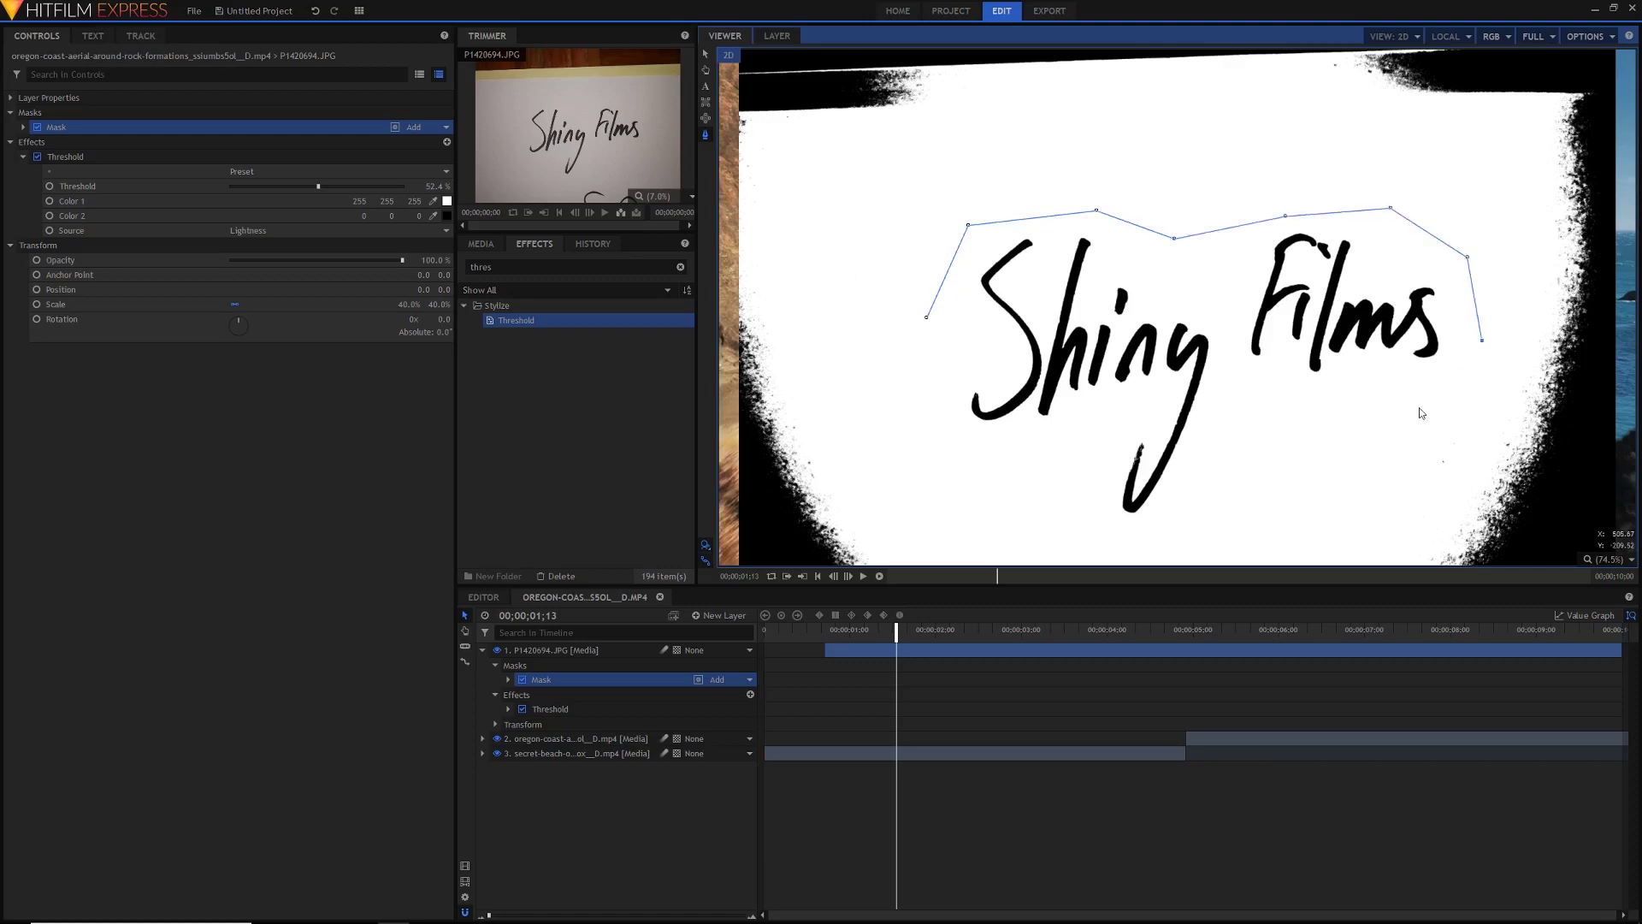
# Trace the mask back beneath Films and around the y's tail, closing it at the start point
pyautogui.click(1419, 407)
pyautogui.click(1257, 406)
pyautogui.click(1205, 456)
pyautogui.click(1143, 544)
pyautogui.click(1048, 456)
pyautogui.click(955, 451)
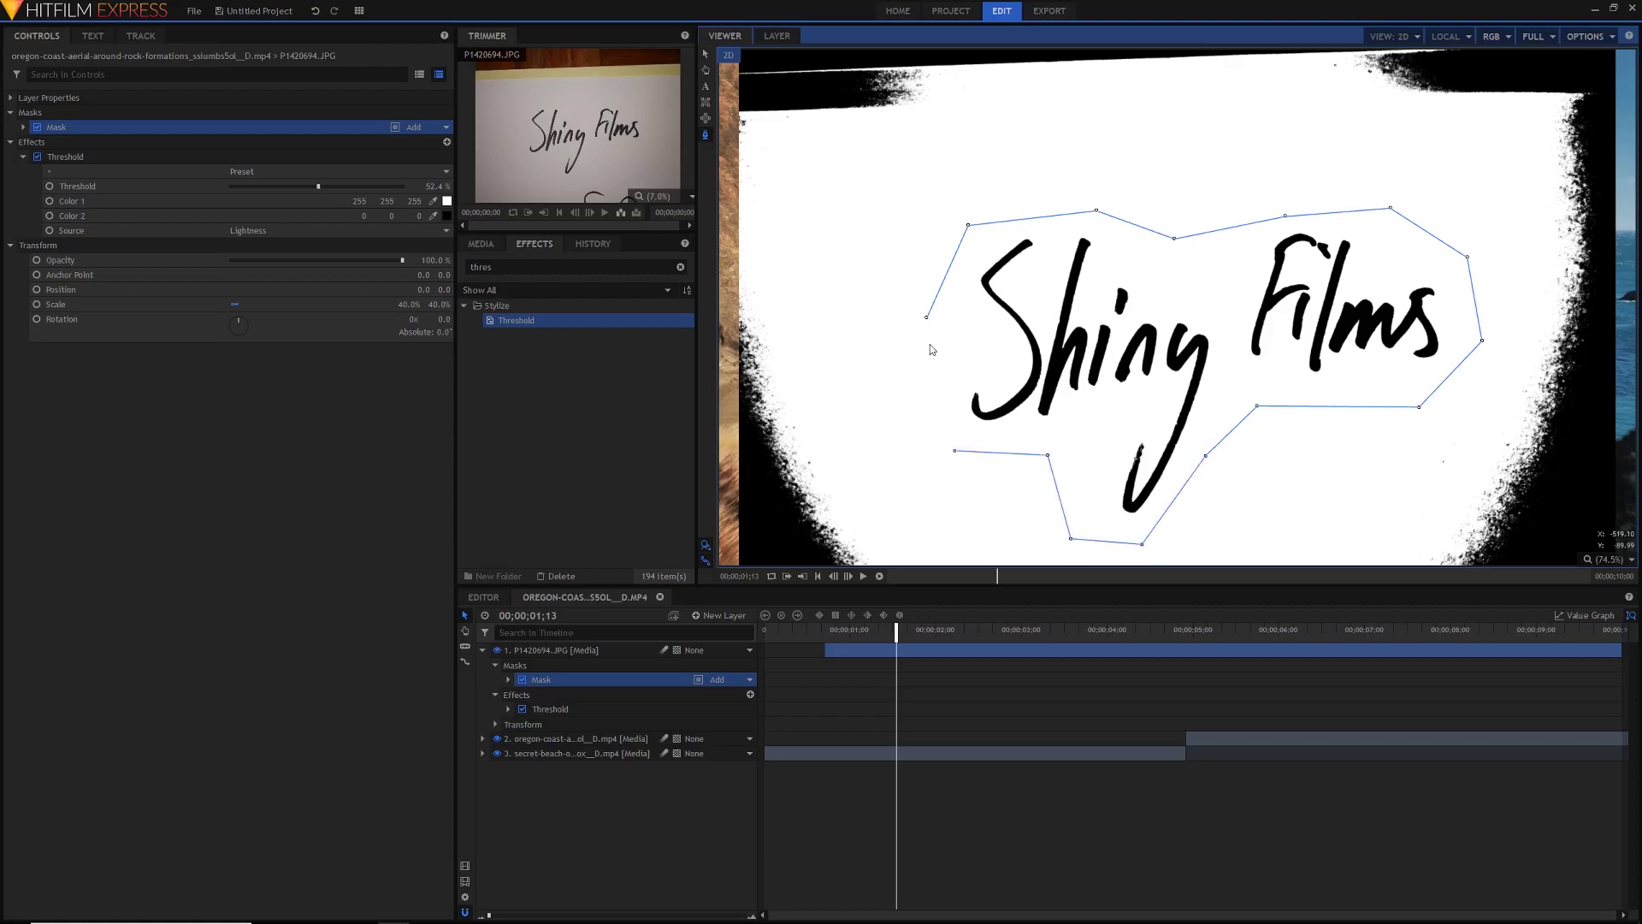
pyautogui.click(926, 317)
pyautogui.hotkey('ctrl', 'z')
pyautogui.click(926, 317)
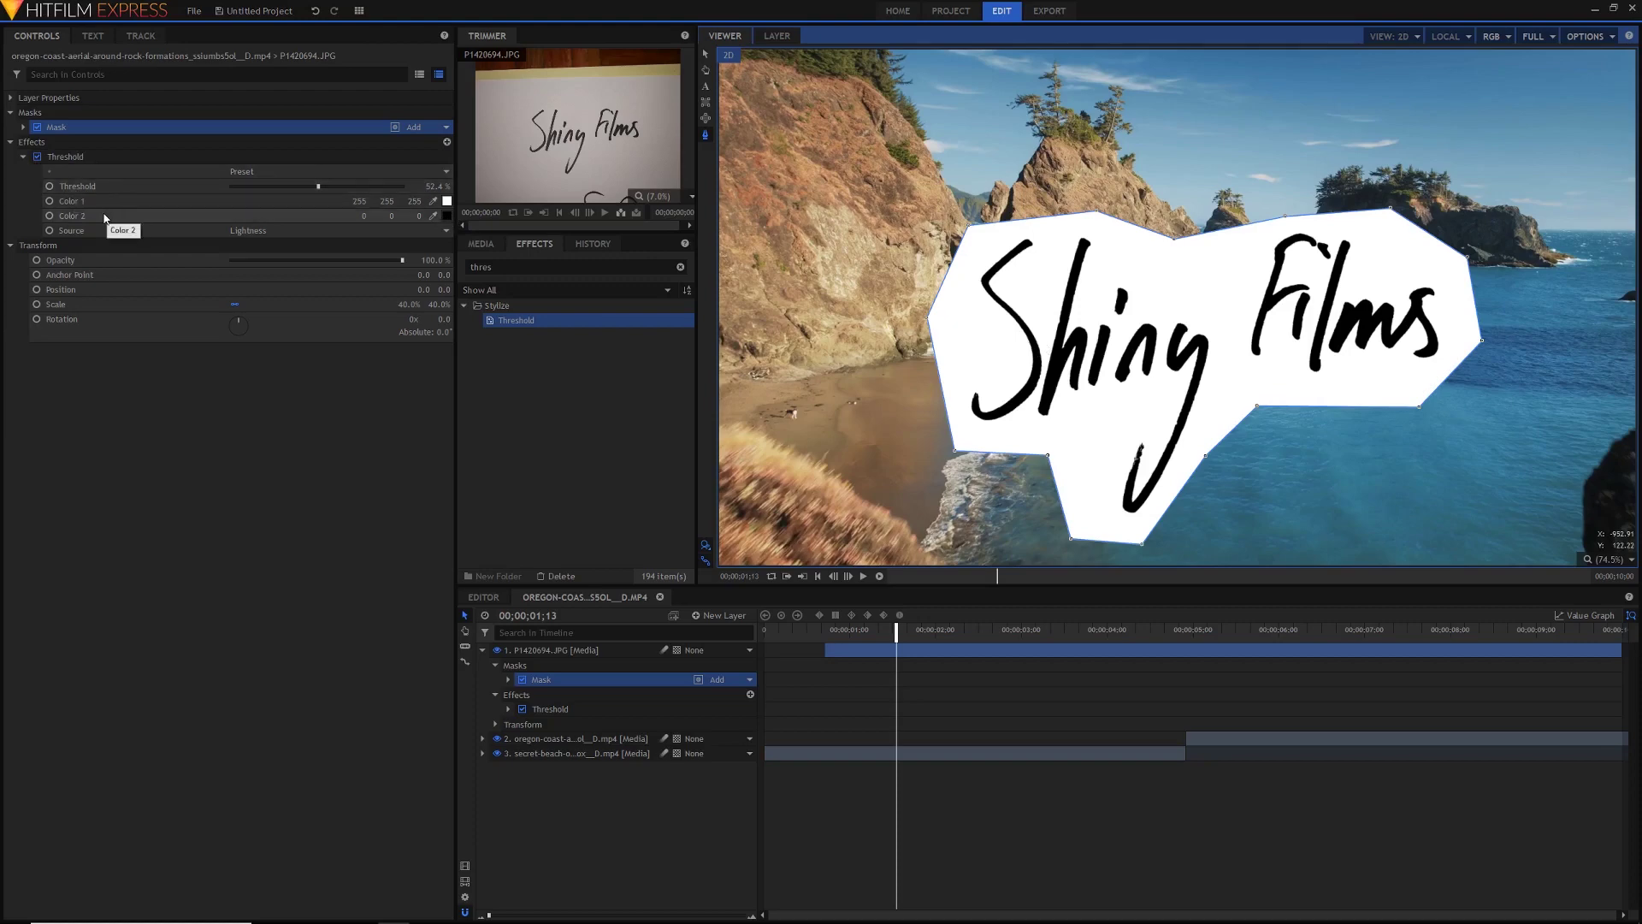
# Set the Threshold effect's Color 2 to red #ff0000 so the handwriting turns red
pyautogui.click(447, 217)
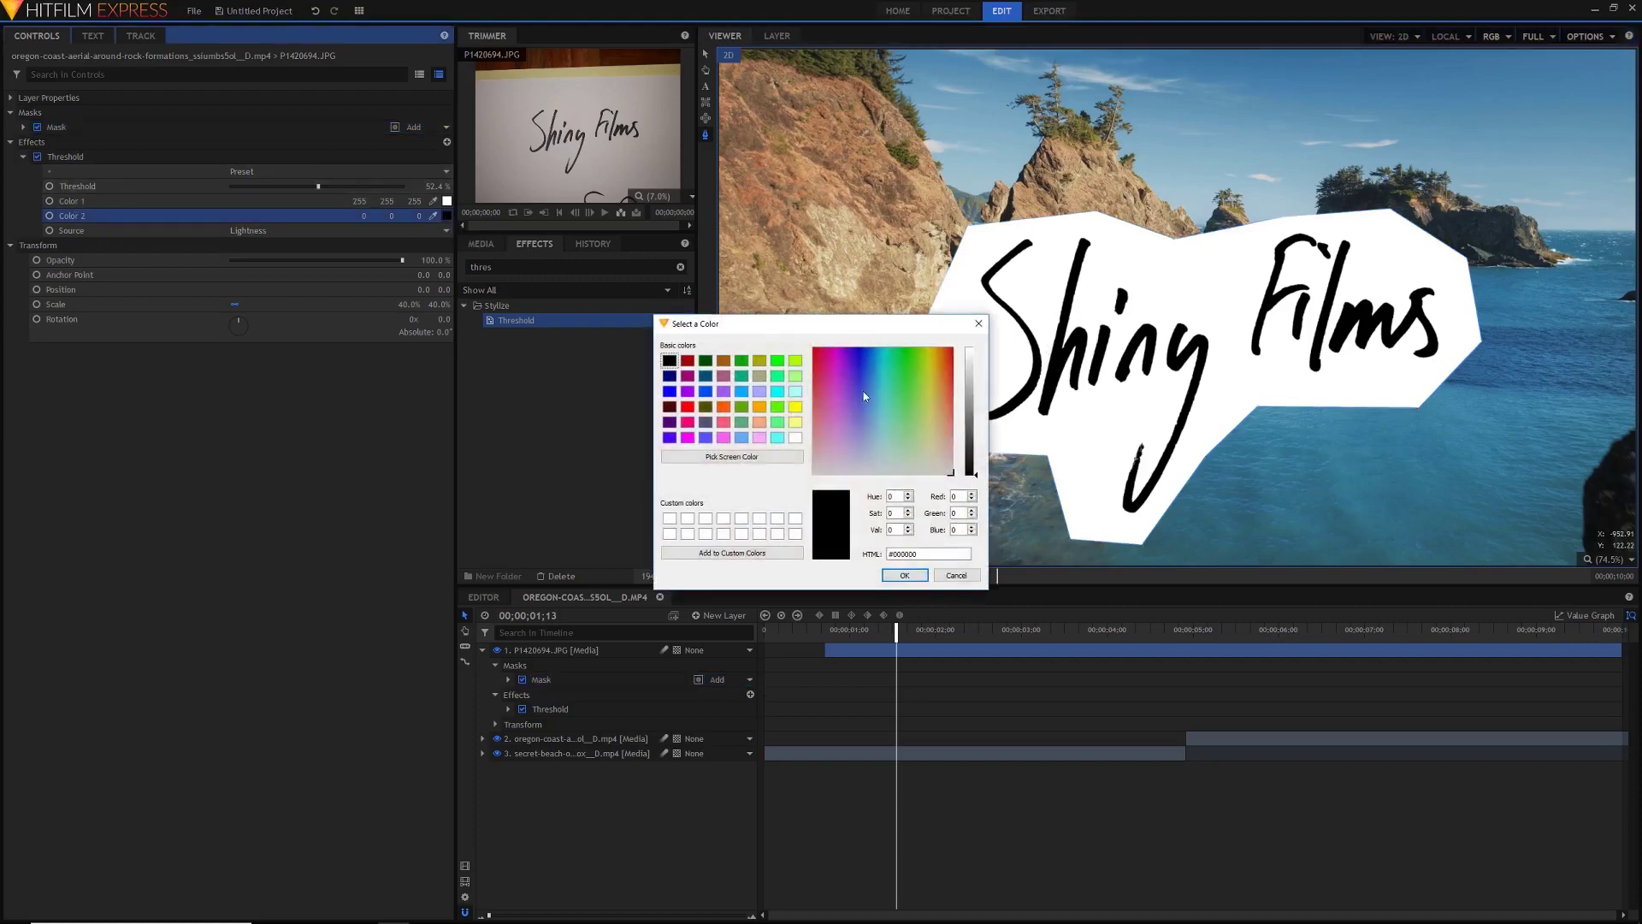
pyautogui.click(951, 351)
pyautogui.click(972, 347)
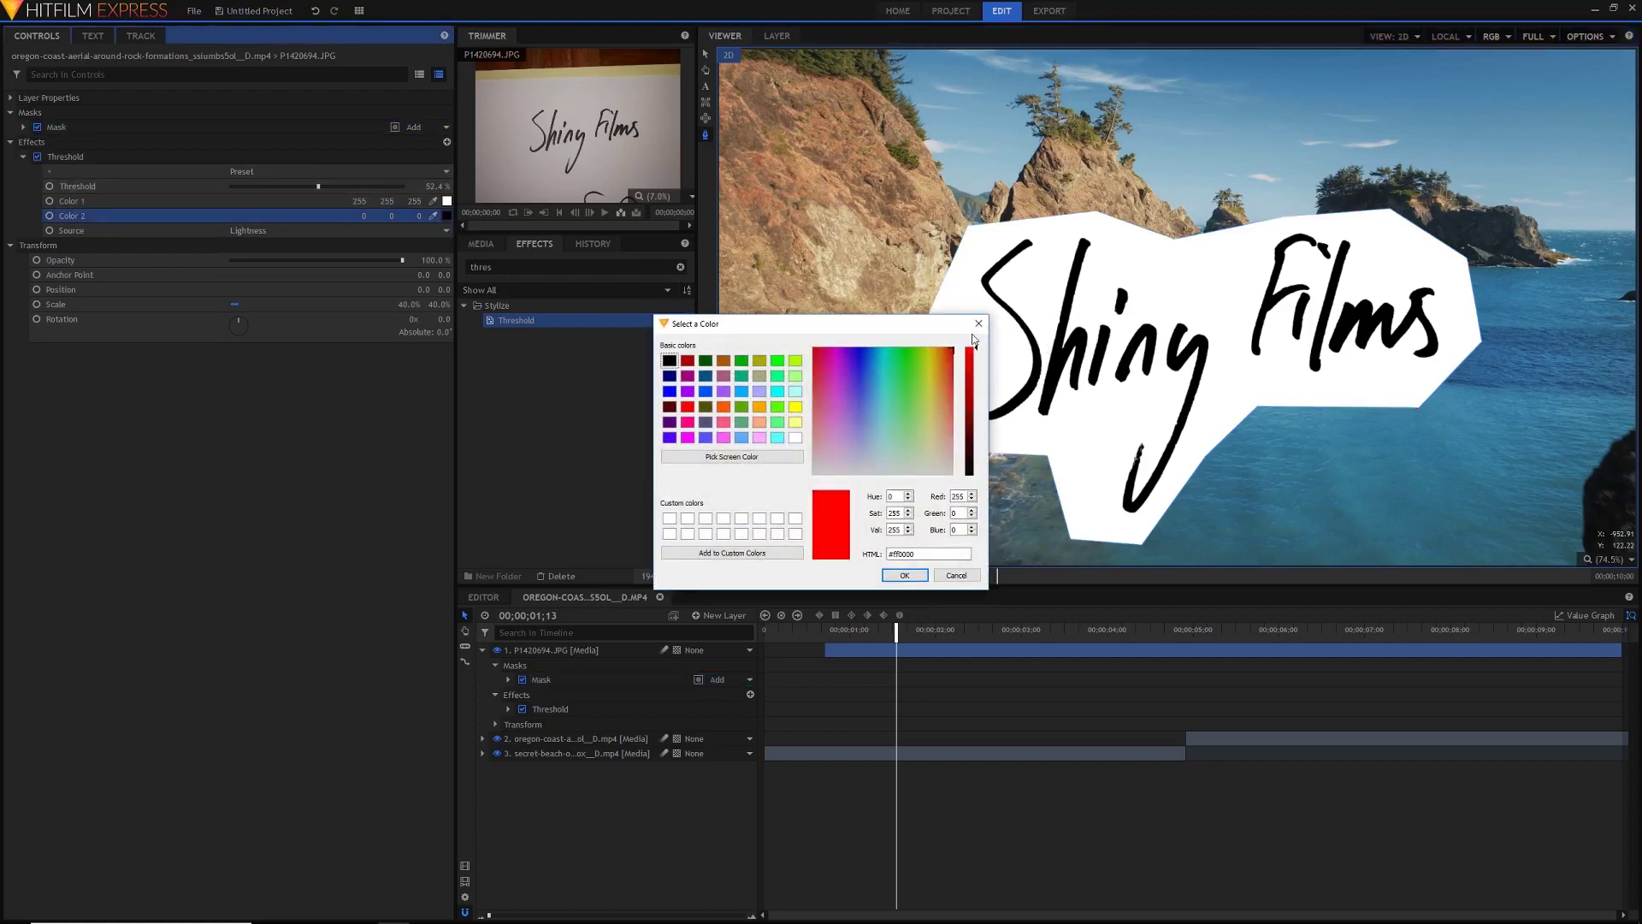
pyautogui.click(900, 575)
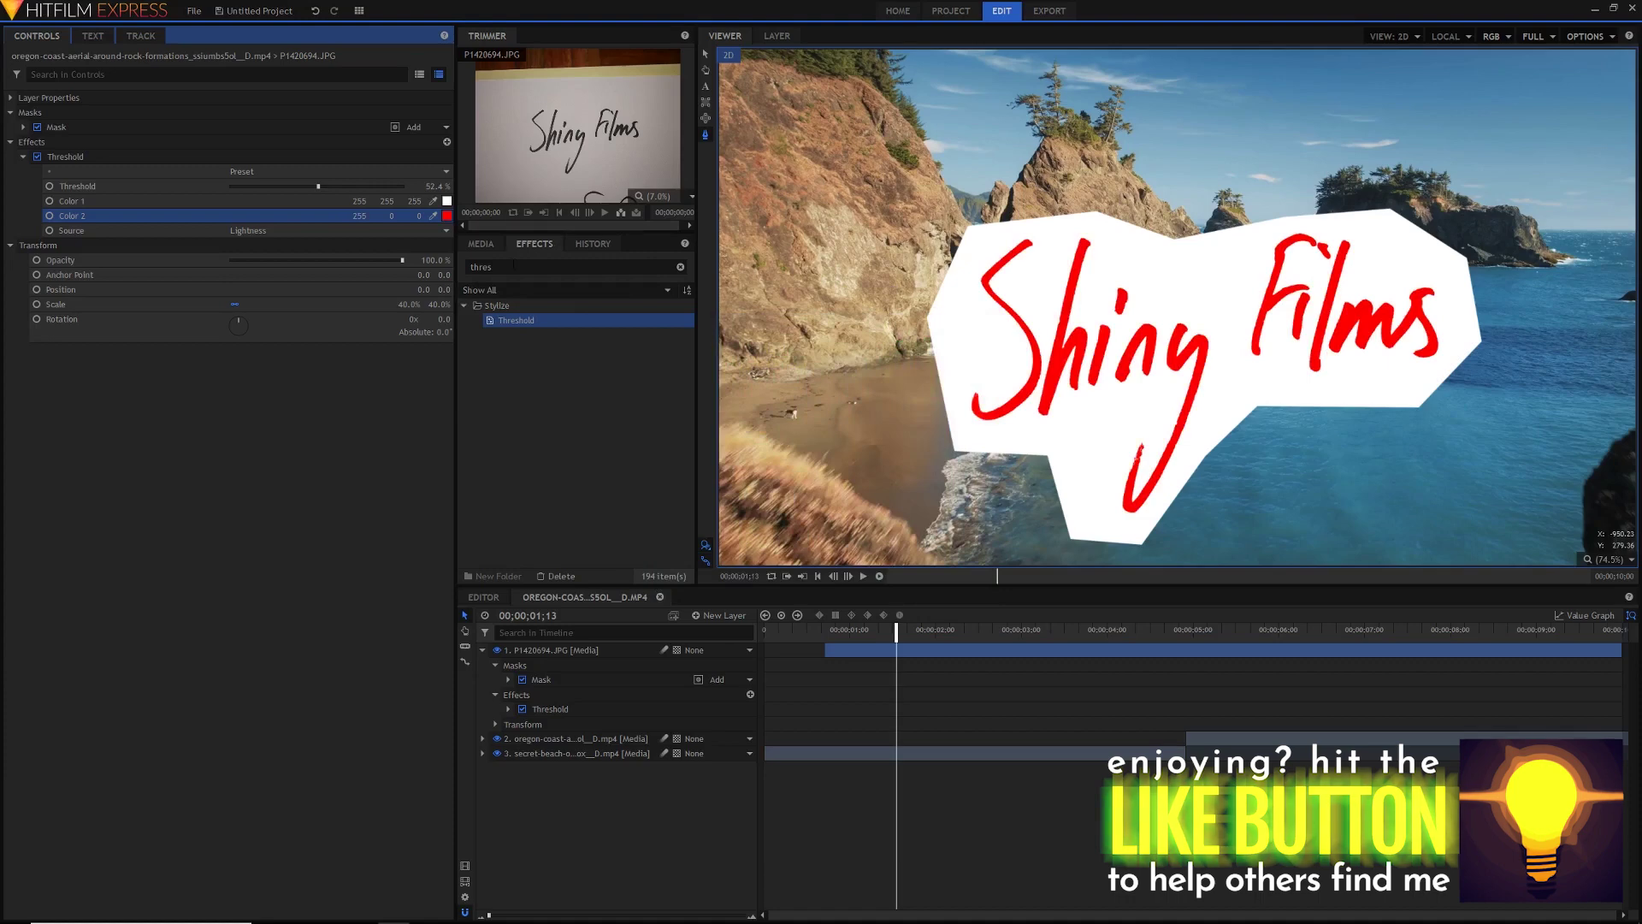
pyautogui.doubleClick(513, 267)
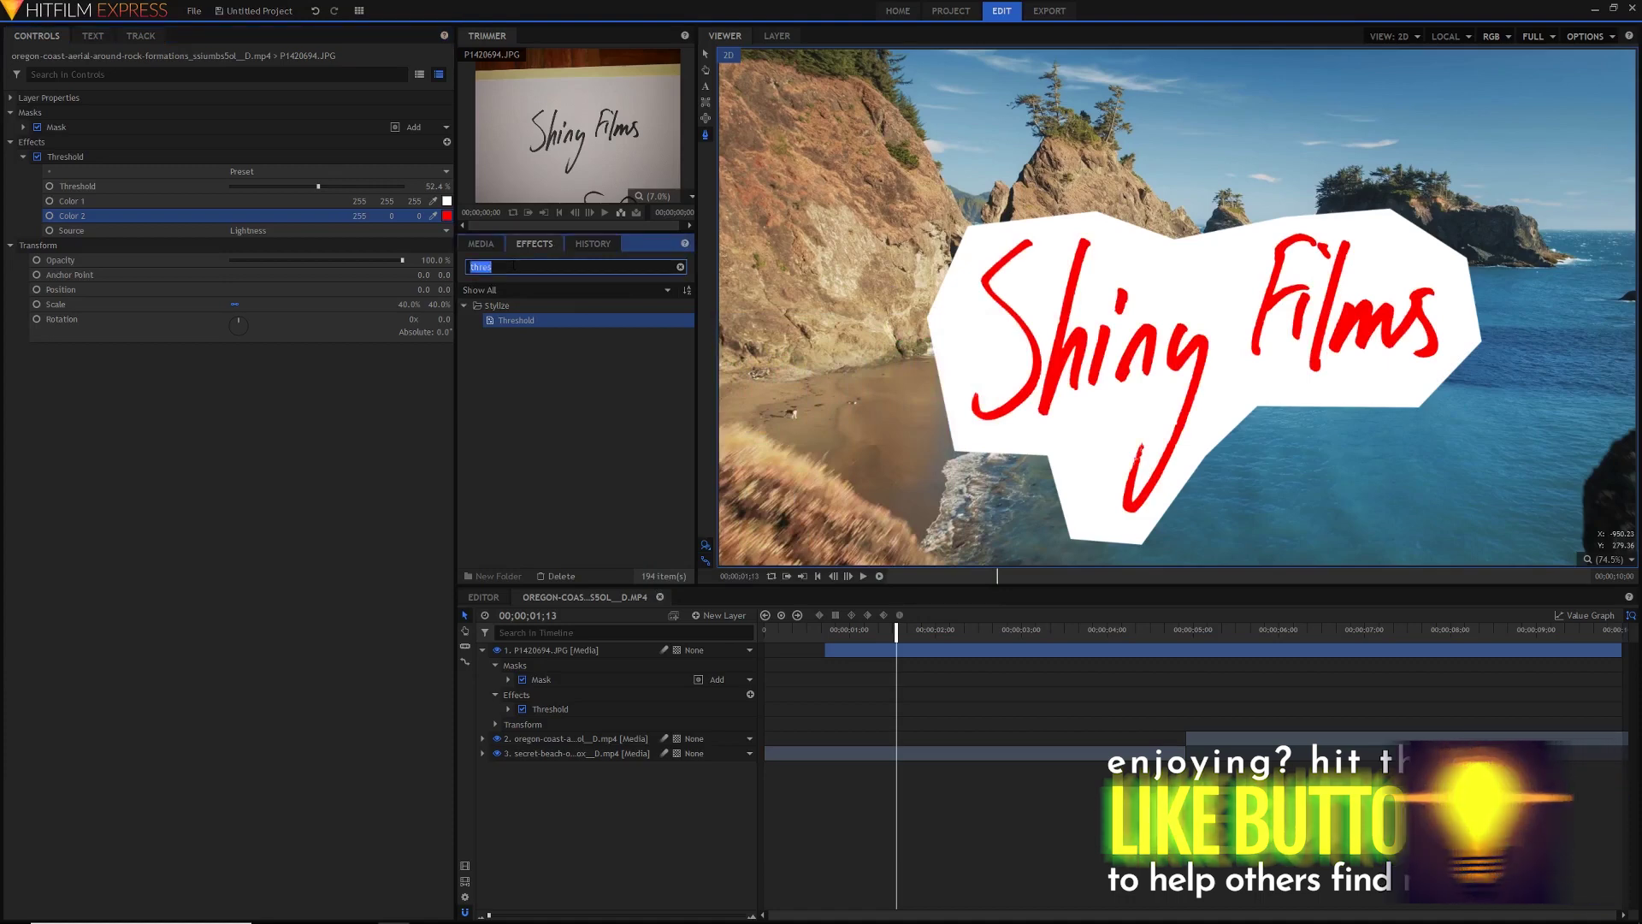
# Add a Luminance Key set to Key Out Brighter at 0.54 threshold, and scale the text to 43%
pyautogui.write('lumin')
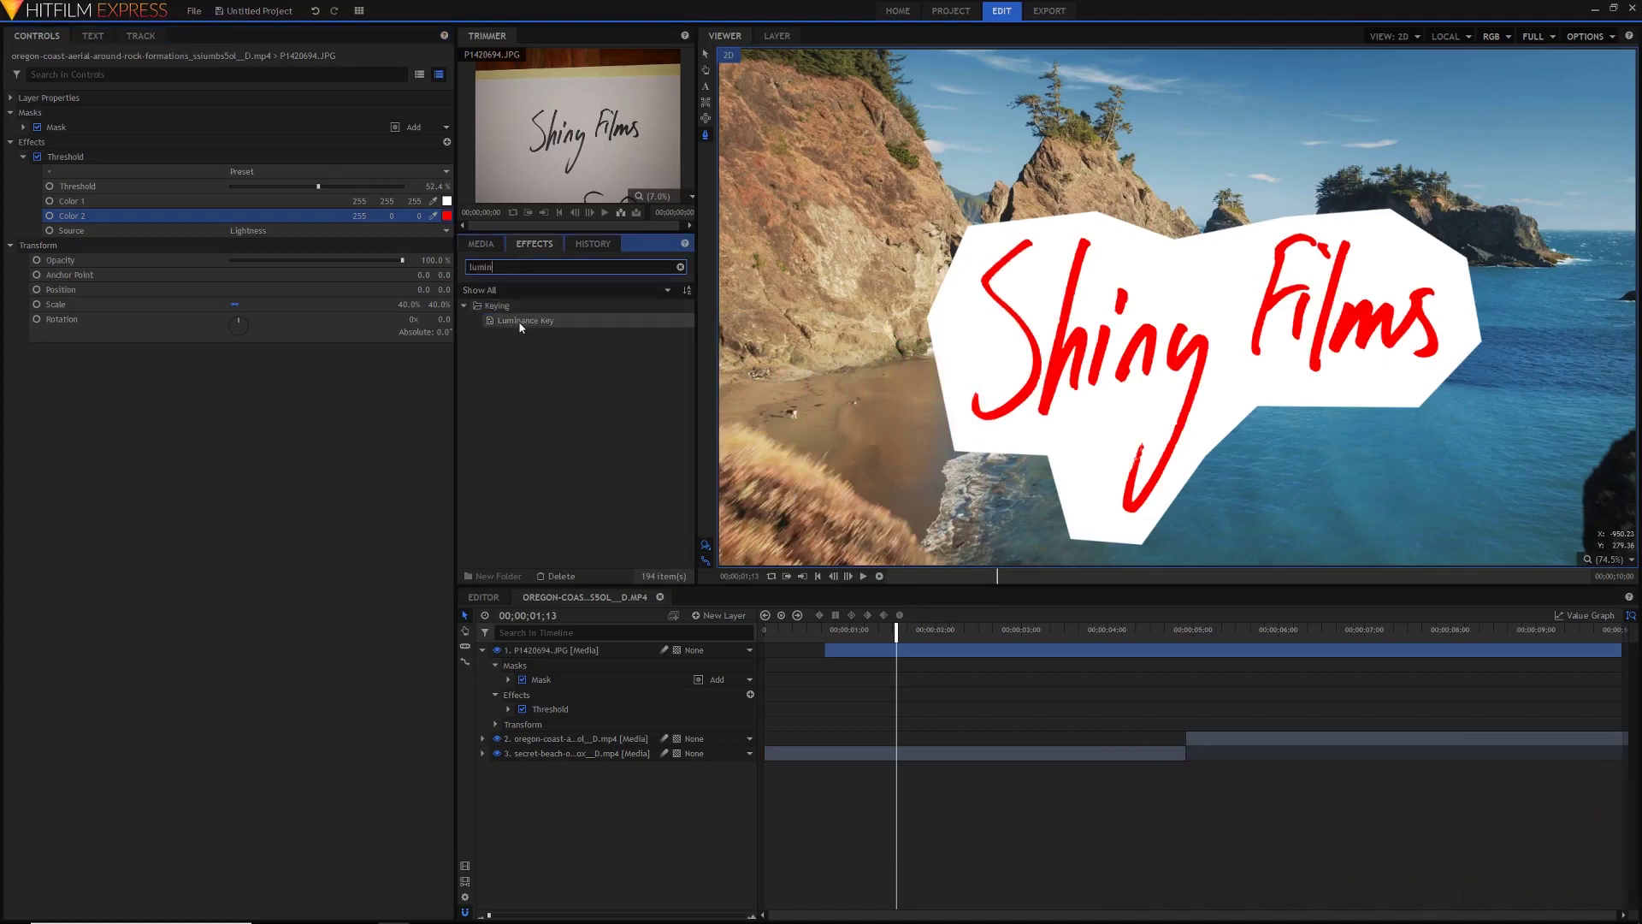
pyautogui.moveTo(521, 327); pyautogui.dragTo(86, 224)
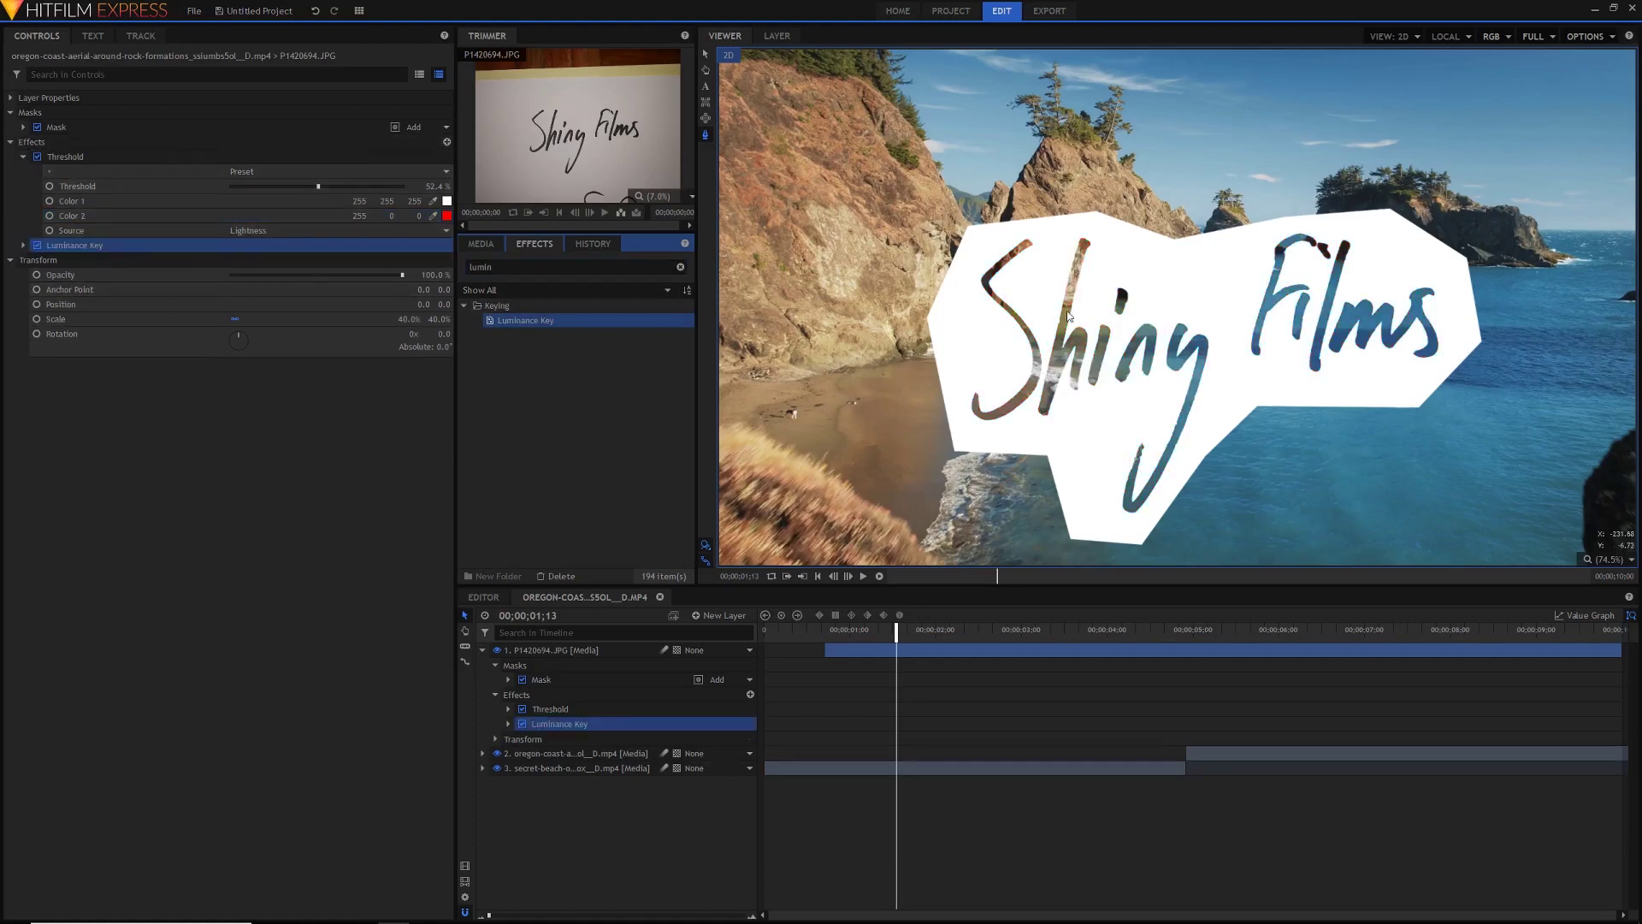
pyautogui.click(22, 246)
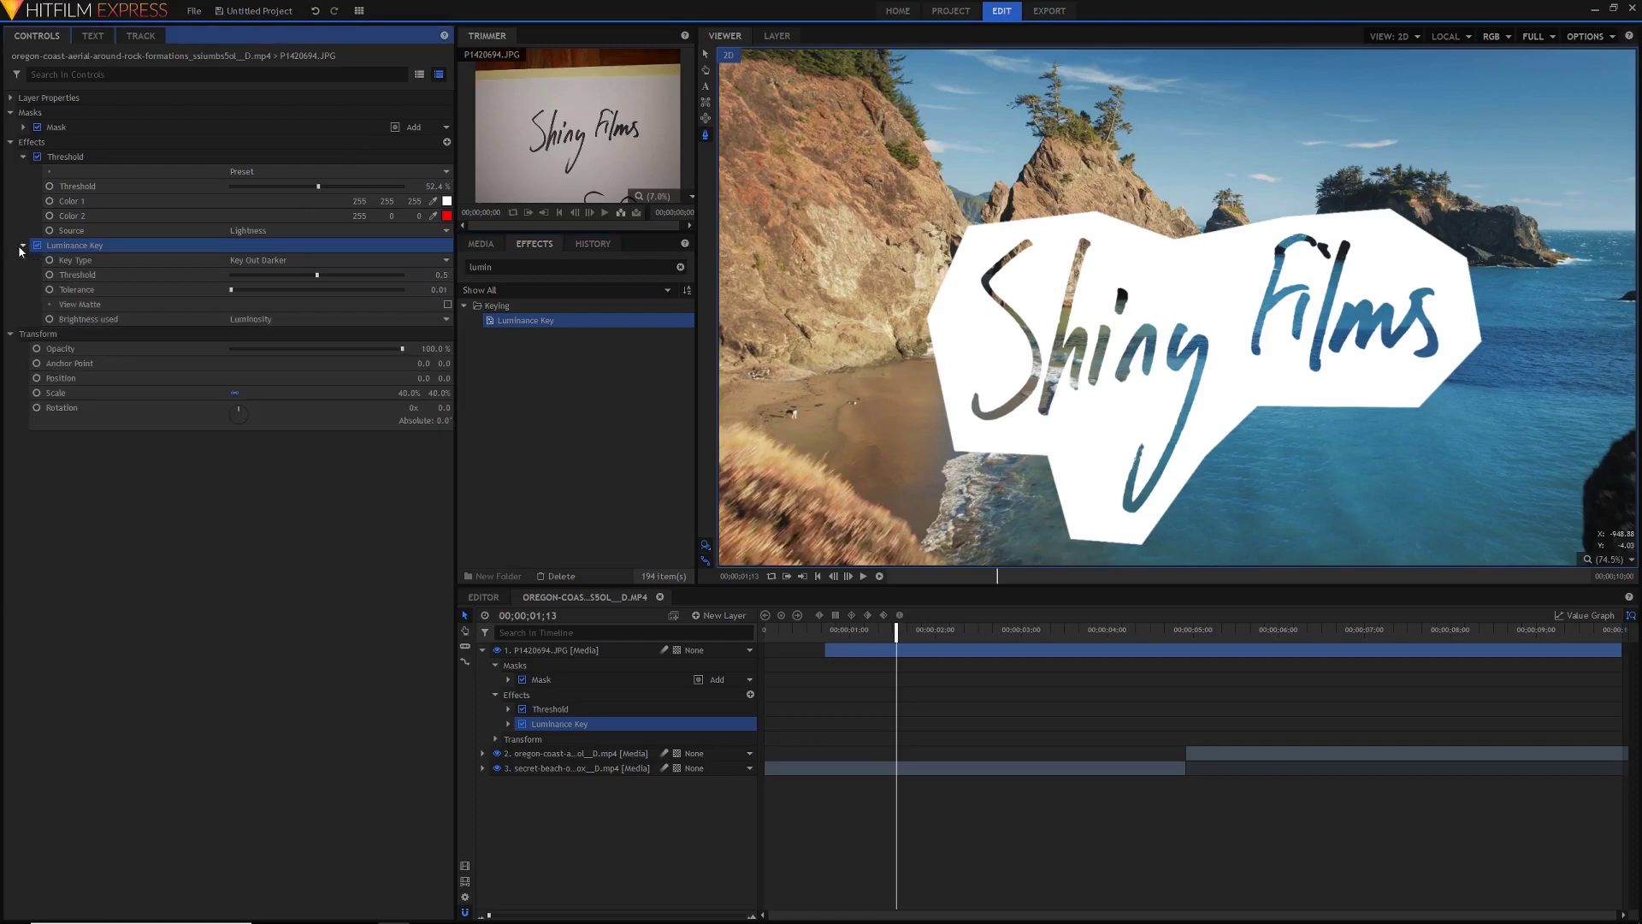
pyautogui.click(282, 260)
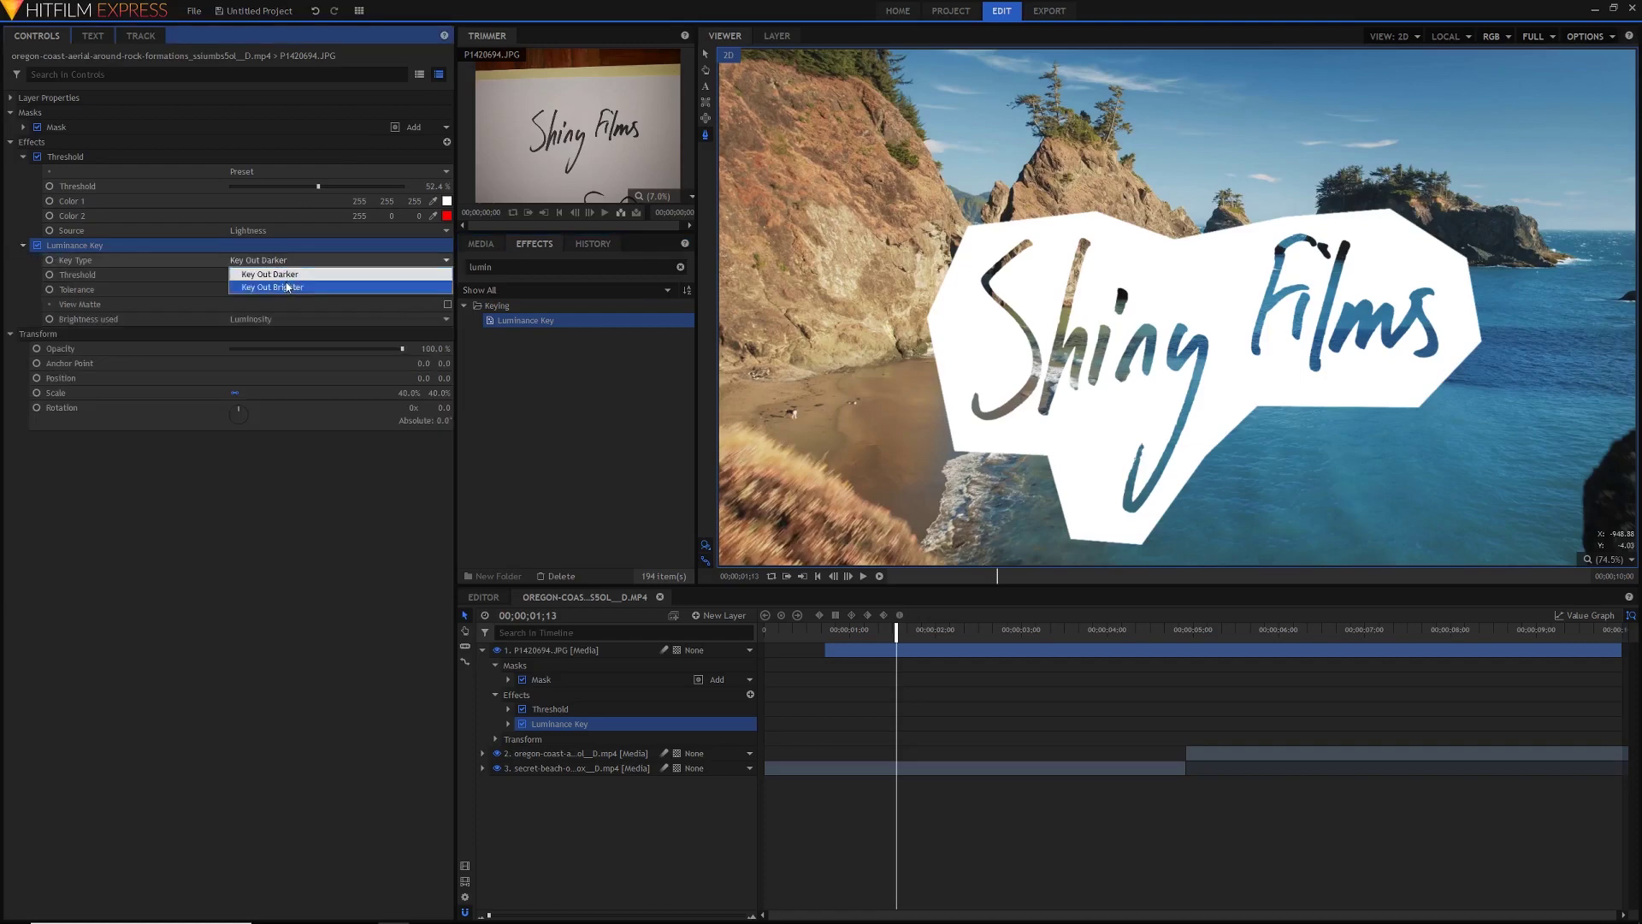
pyautogui.click(286, 287)
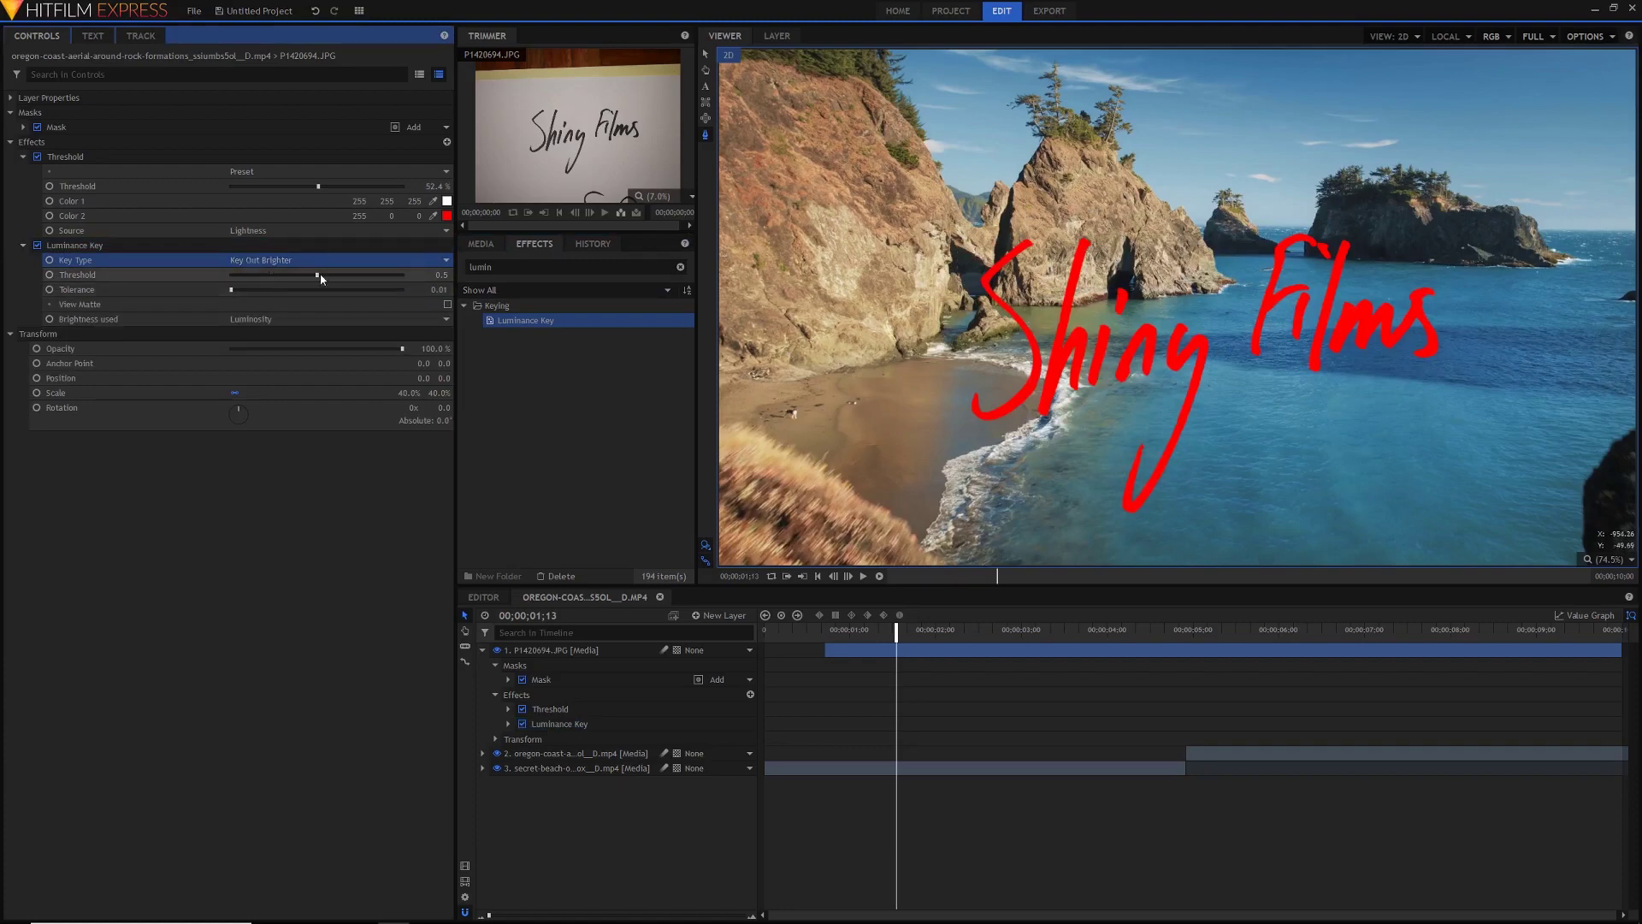
pyautogui.moveTo(319, 275)
pyautogui.mouseDown()
pyautogui.moveTo(425, 278)
pyautogui.moveTo(236, 282)
pyautogui.moveTo(325, 285)
pyautogui.mouseUp()
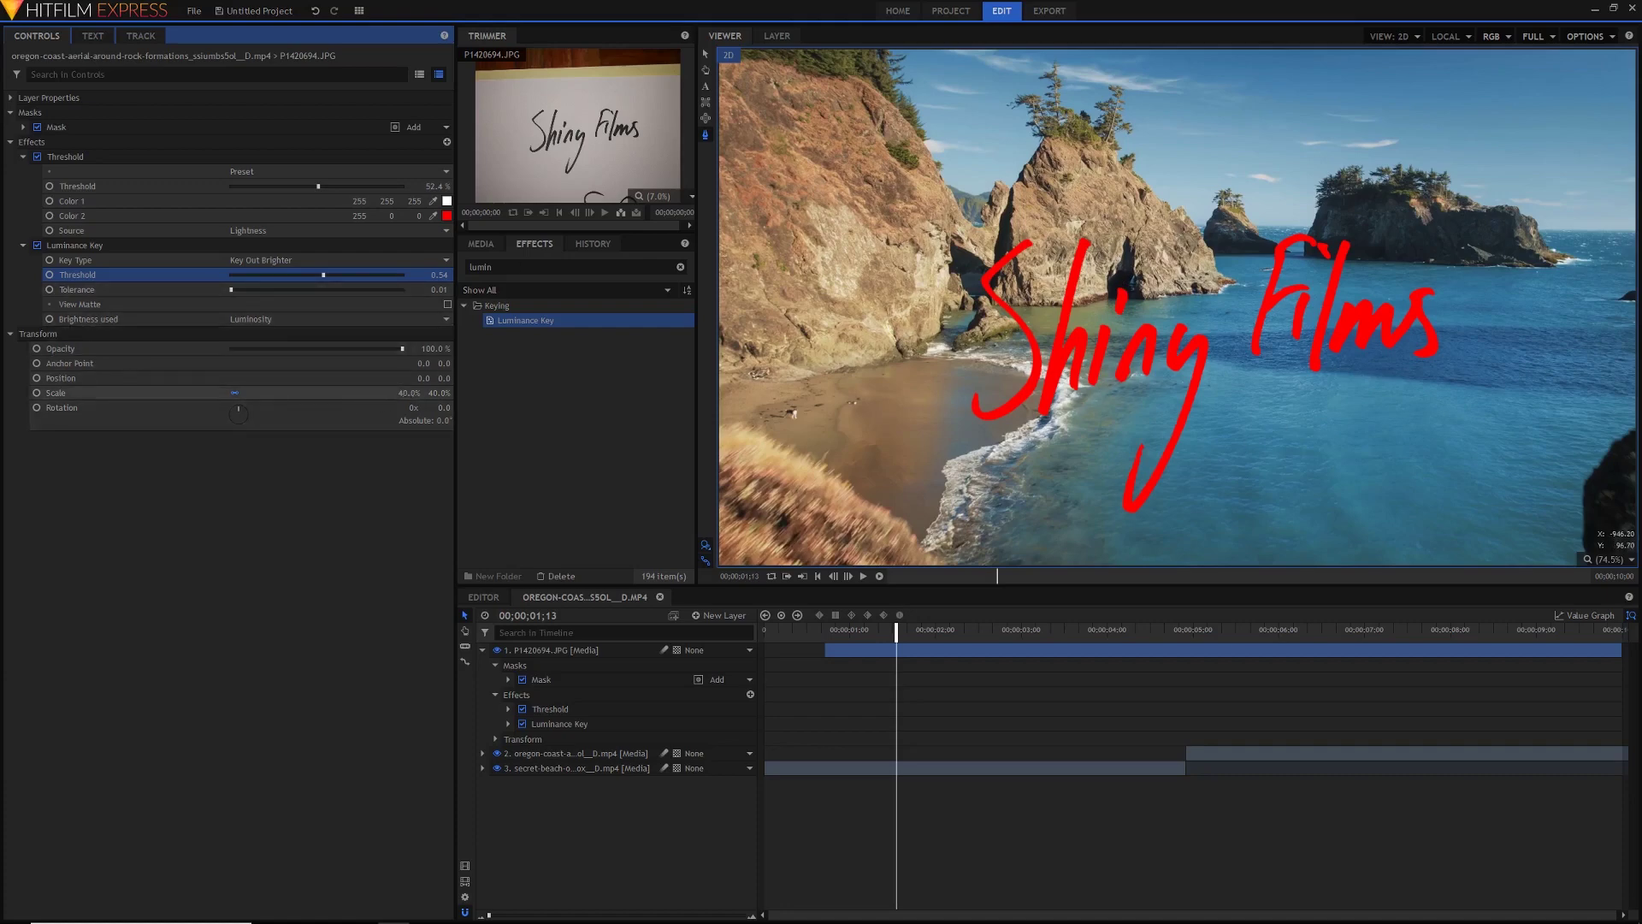
pyautogui.moveTo(411, 392); pyautogui.dragTo(481, 351)
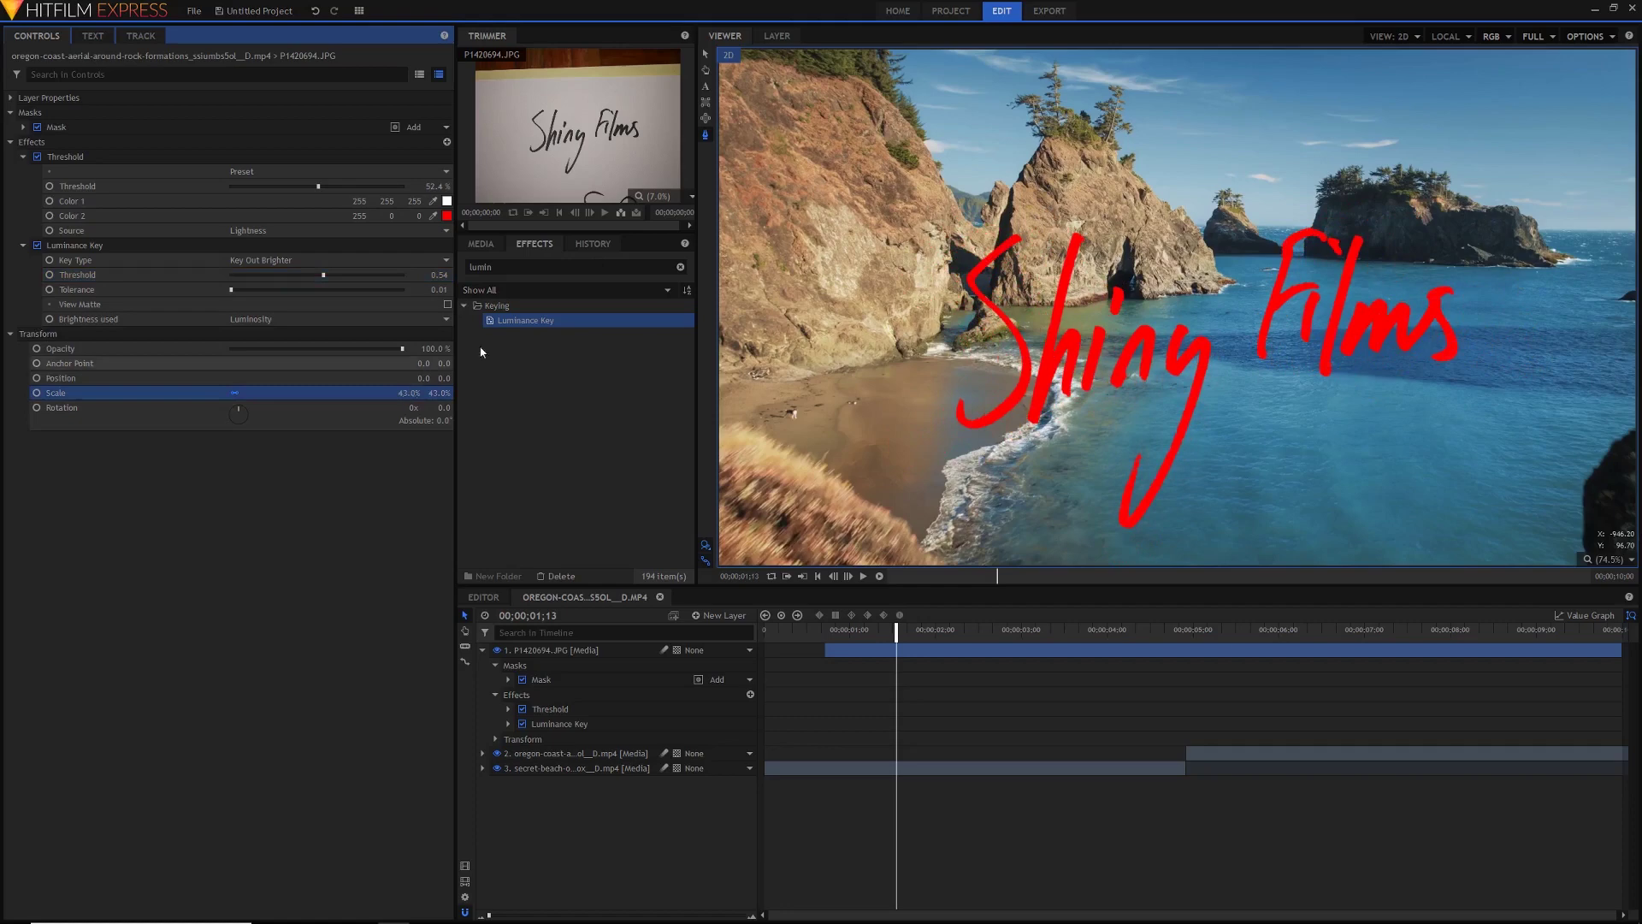
# Move the red Shiny Films text up and left over the coastline and play back to check it
pyautogui.click(1224, 369)
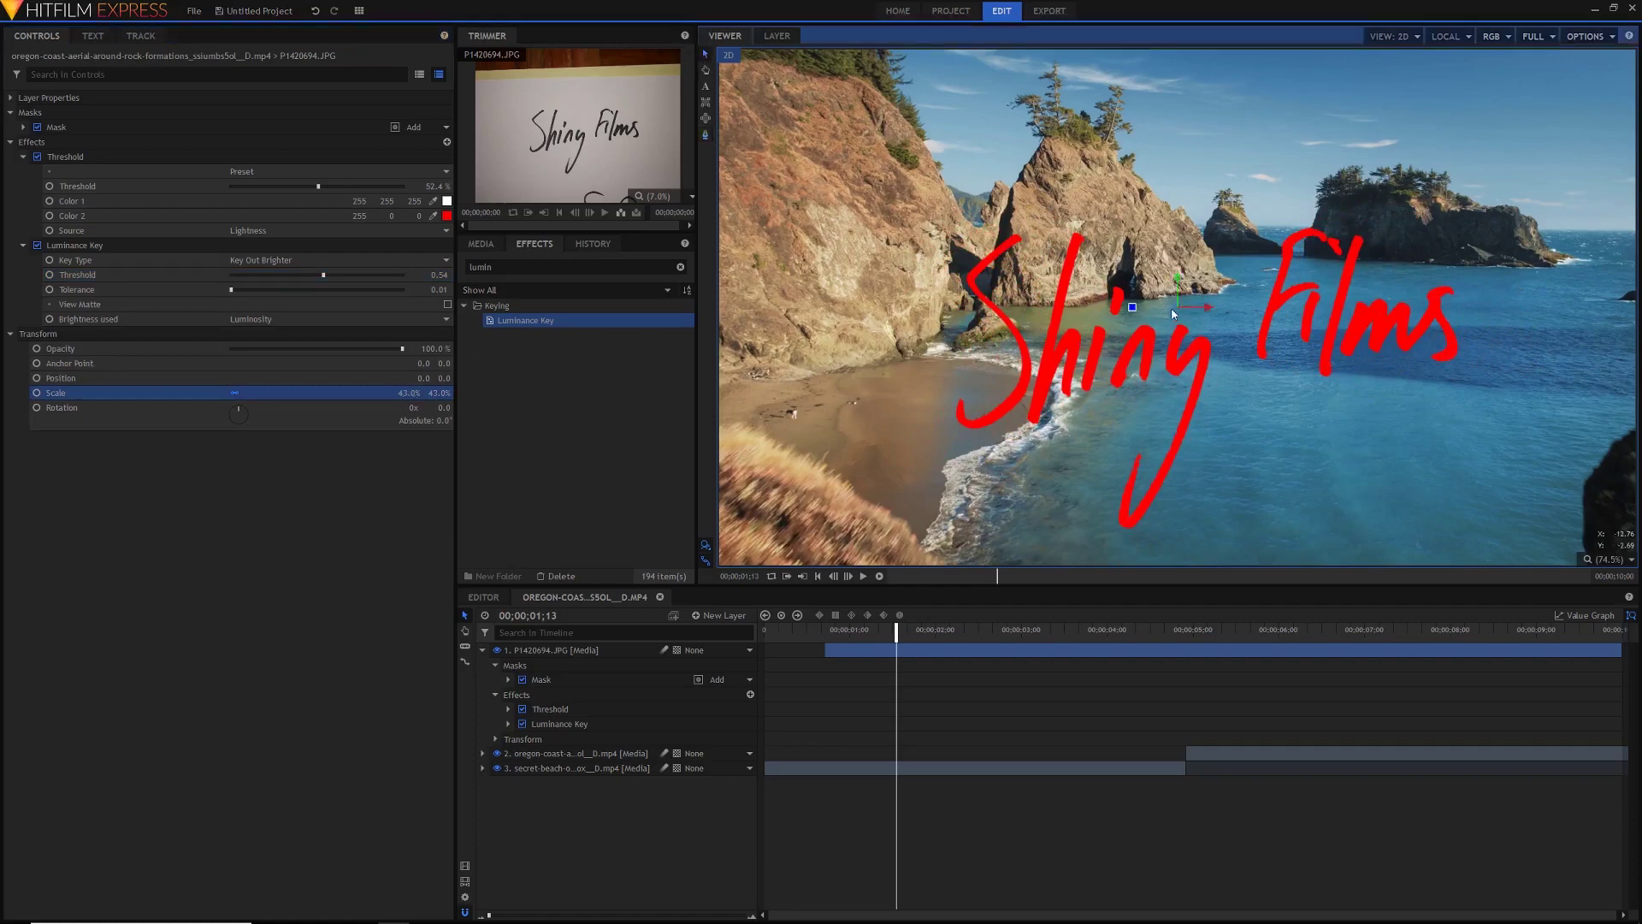
pyautogui.moveTo(1172, 313); pyautogui.dragTo(1150, 283)
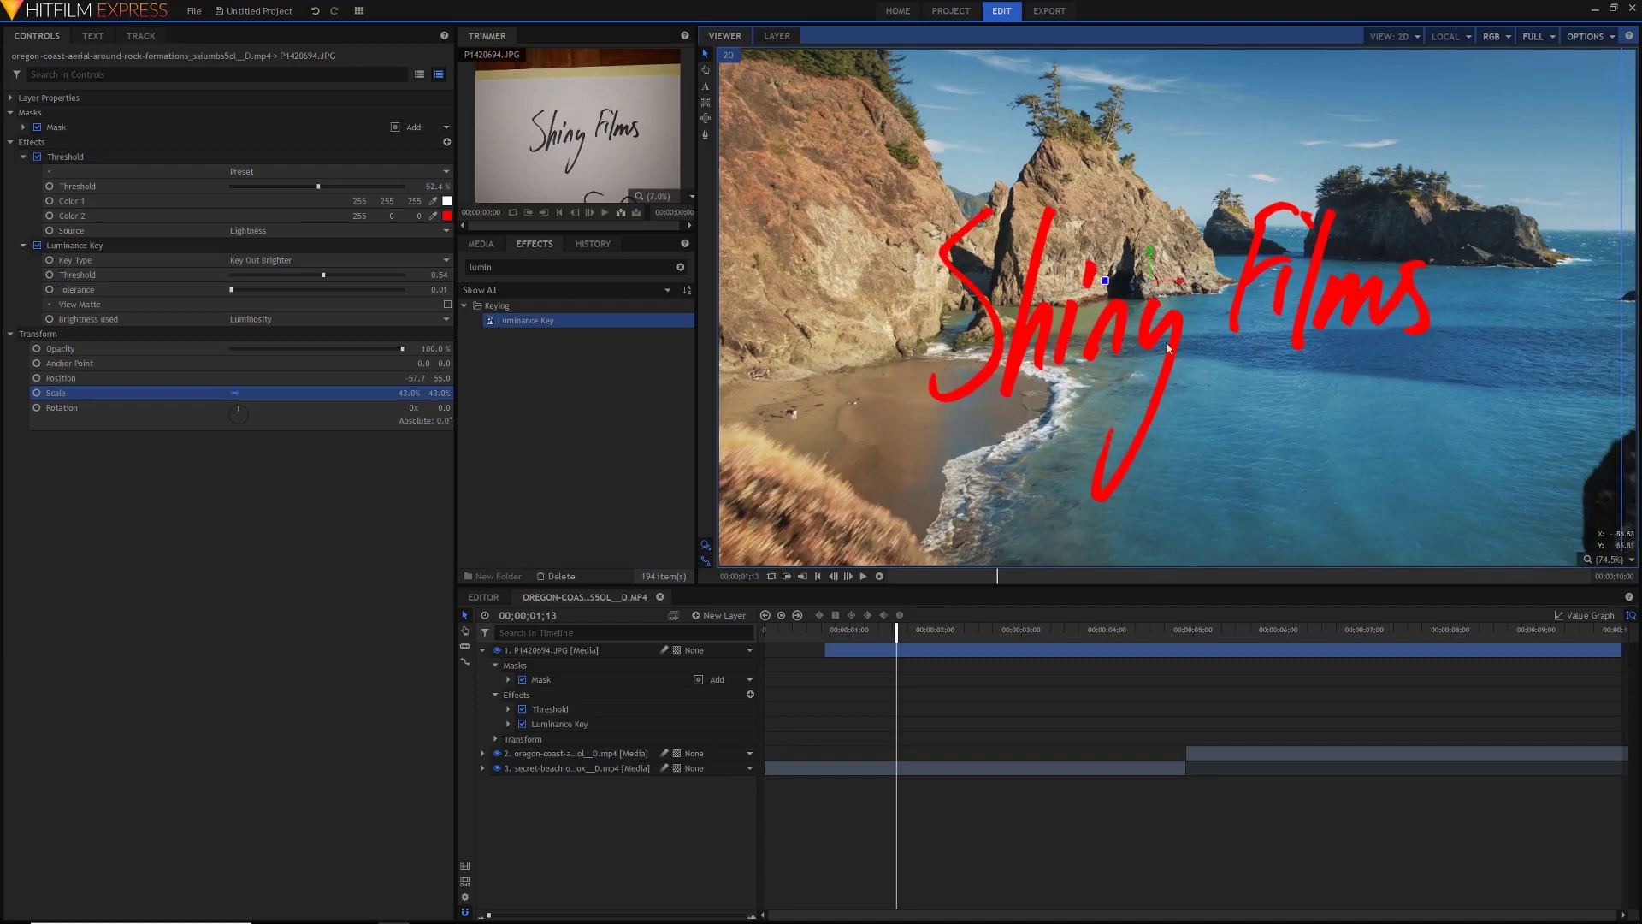
pyautogui.moveTo(787, 636); pyautogui.dragTo(764, 637)
pyautogui.press('space')
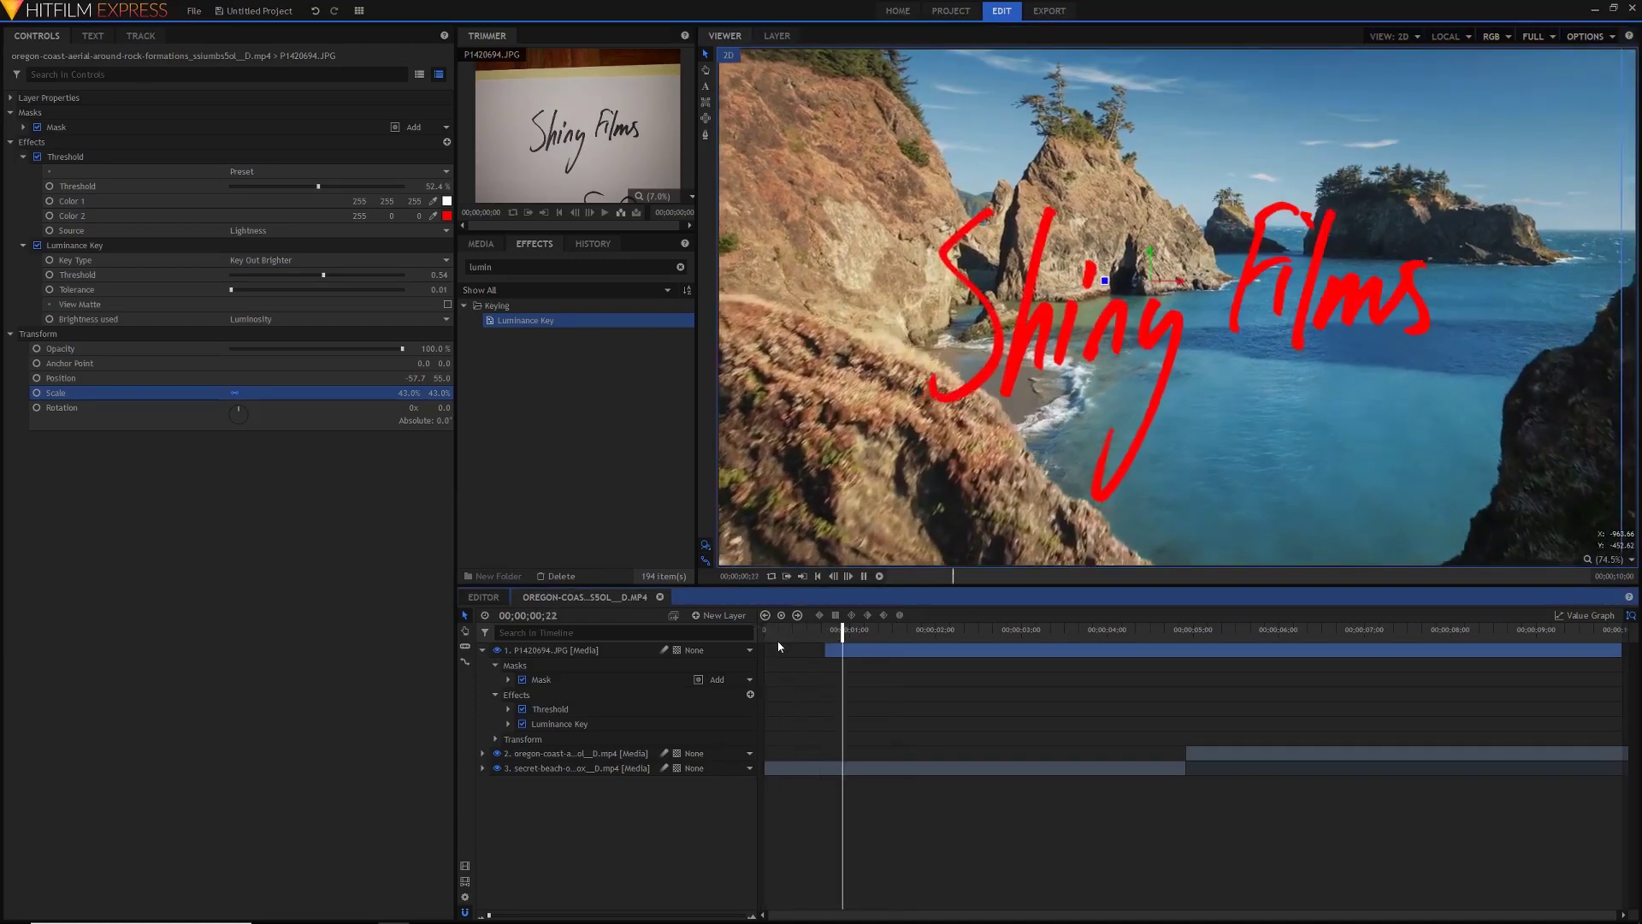
pyautogui.press('space')
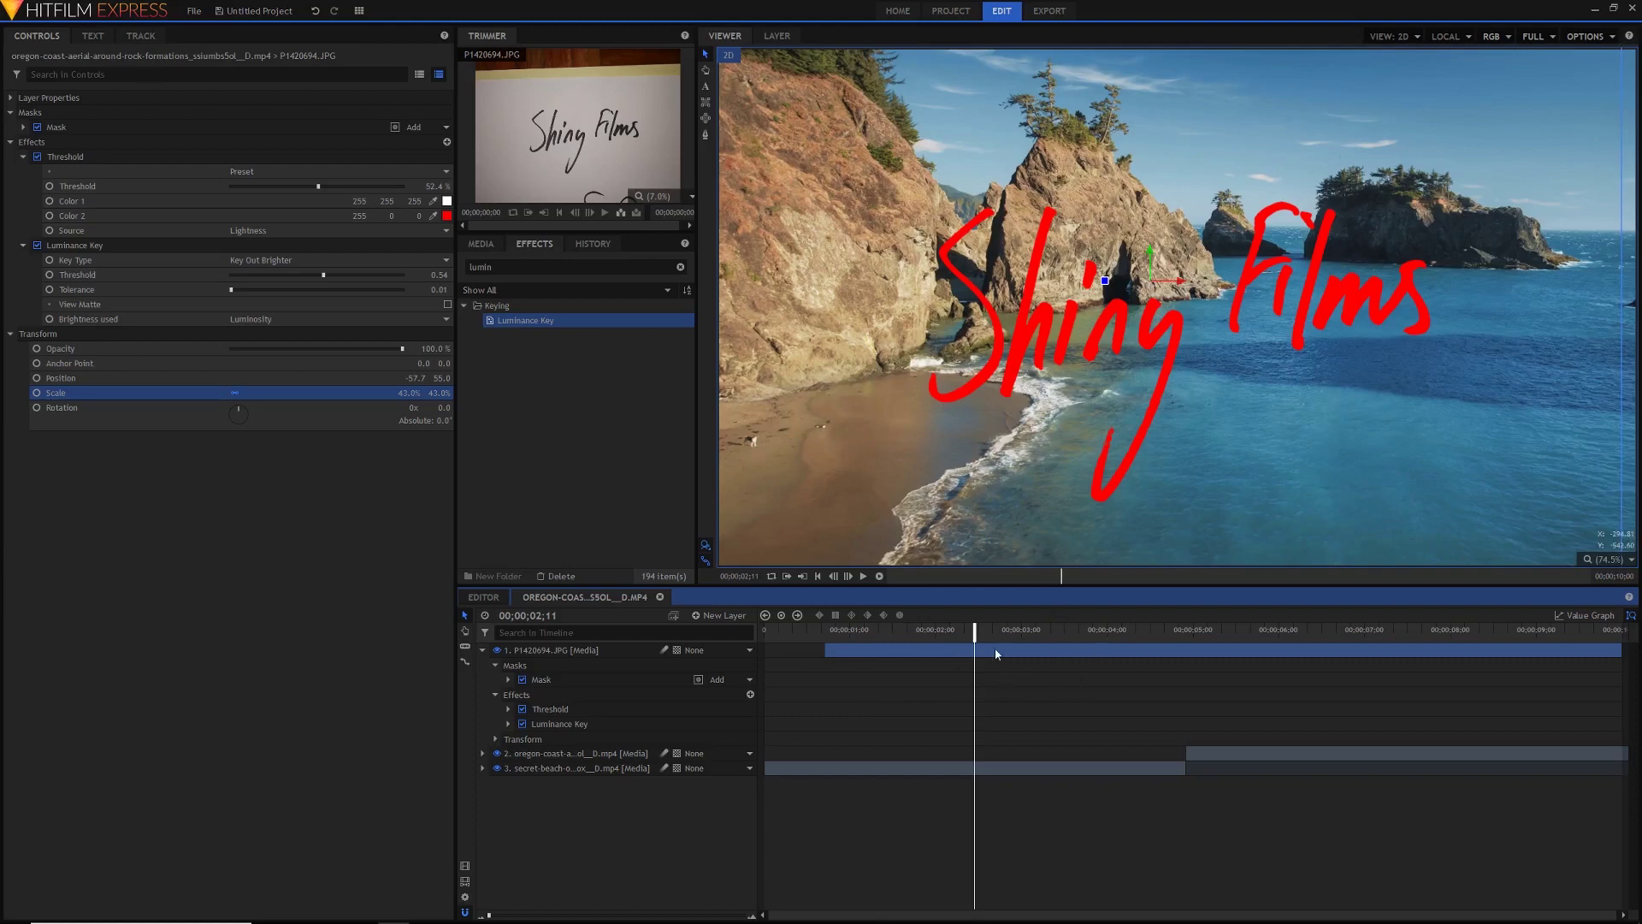
pyautogui.click(995, 680)
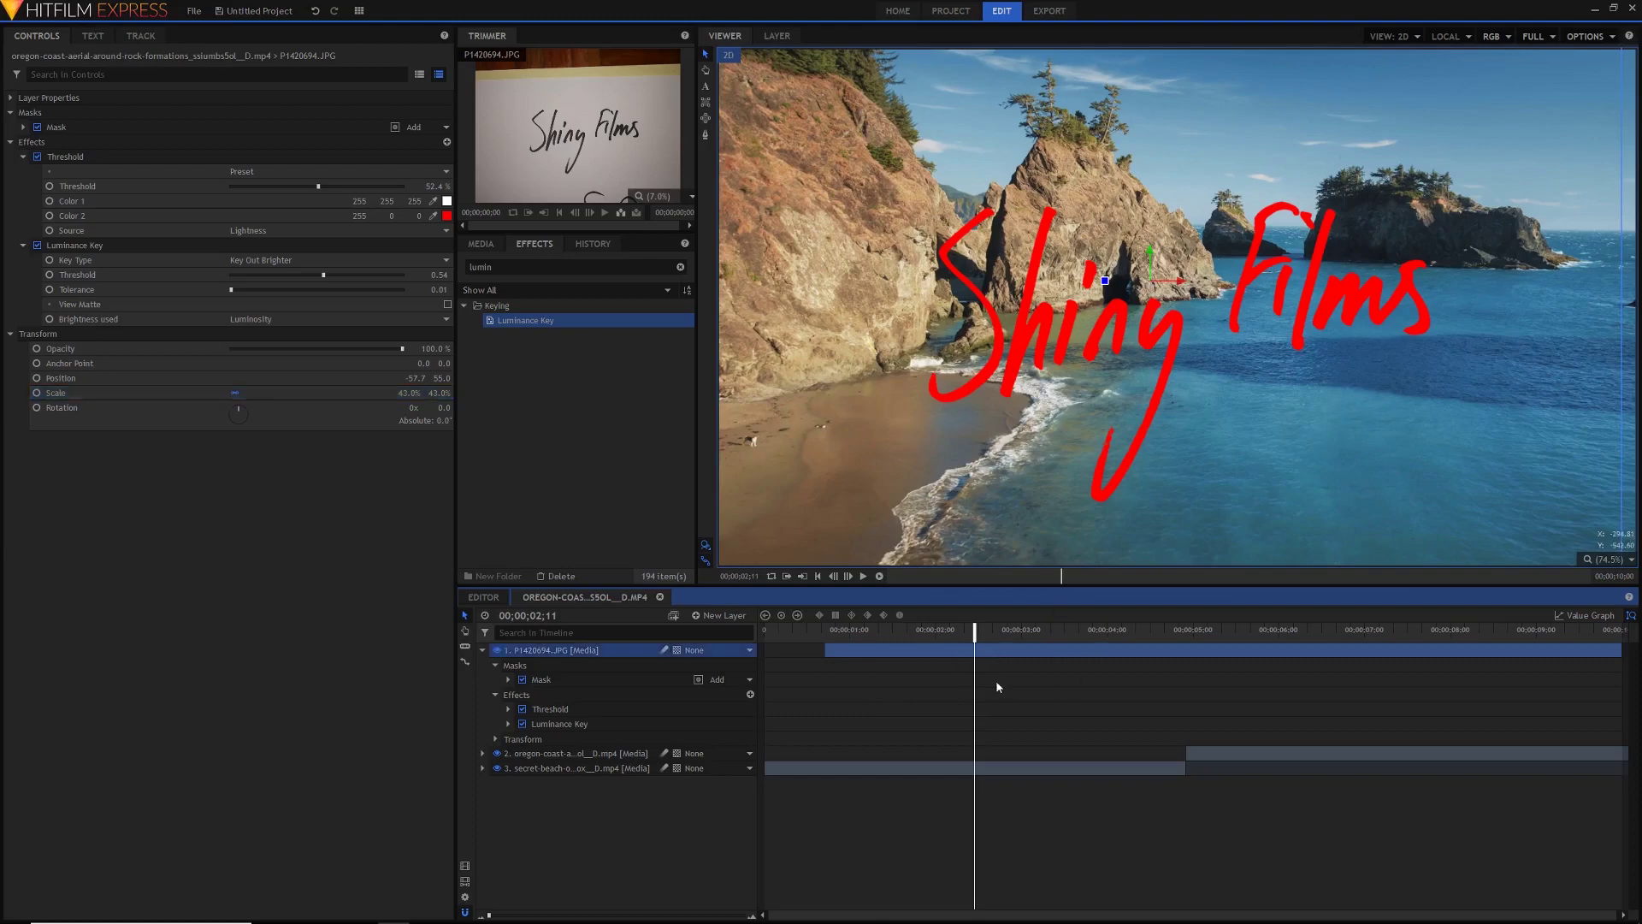
pyautogui.click(528, 269)
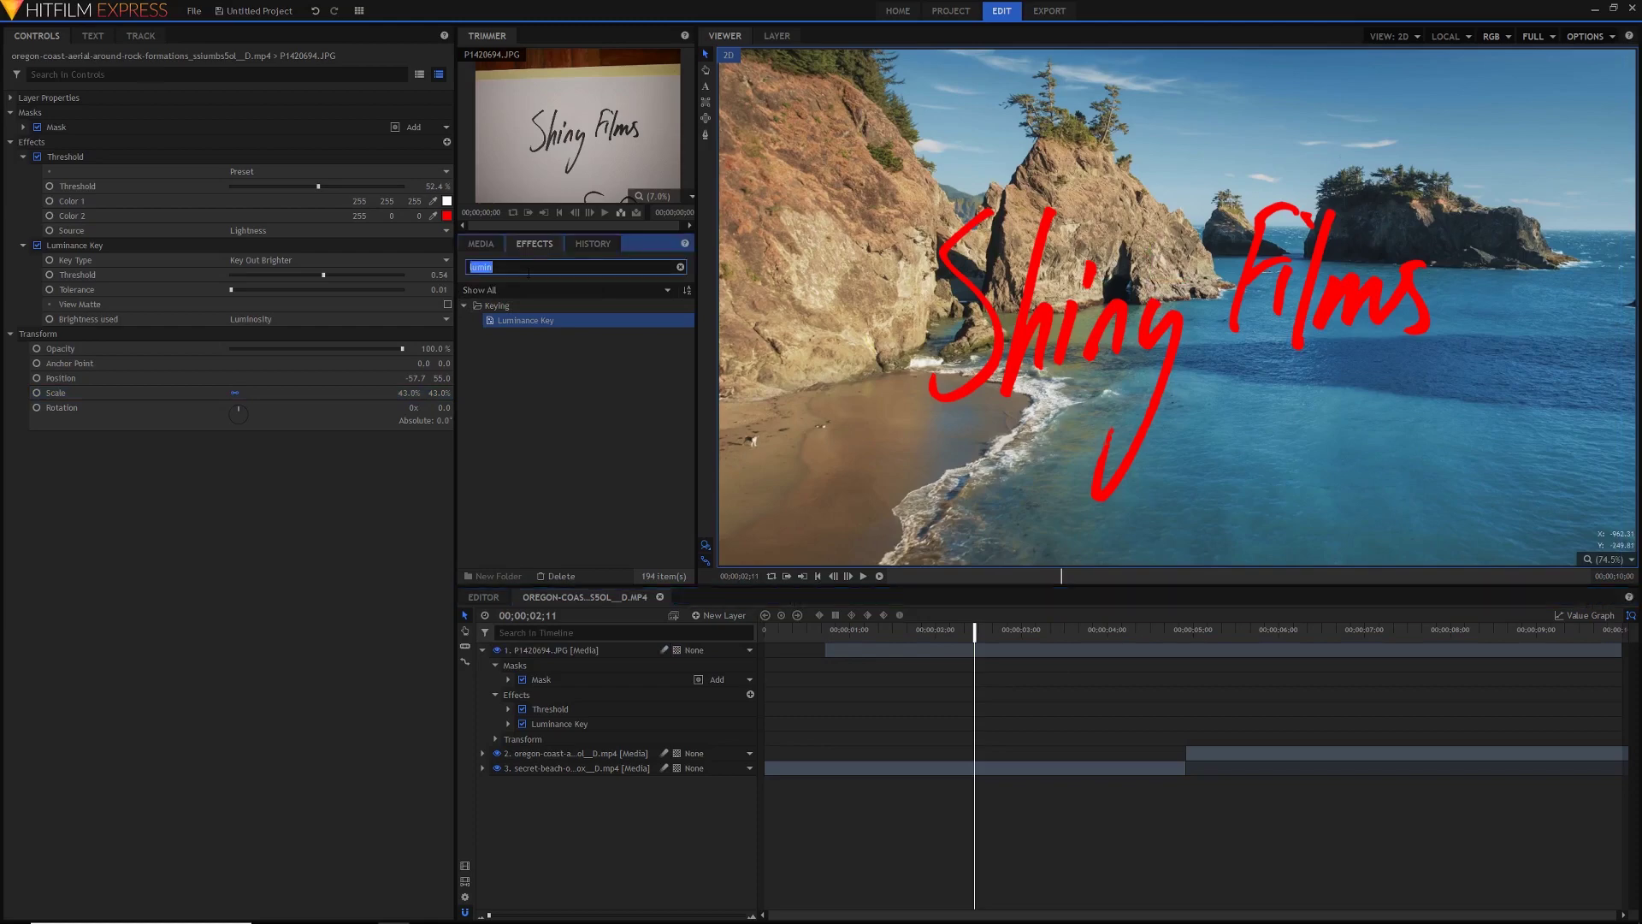
pyautogui.write('shake')
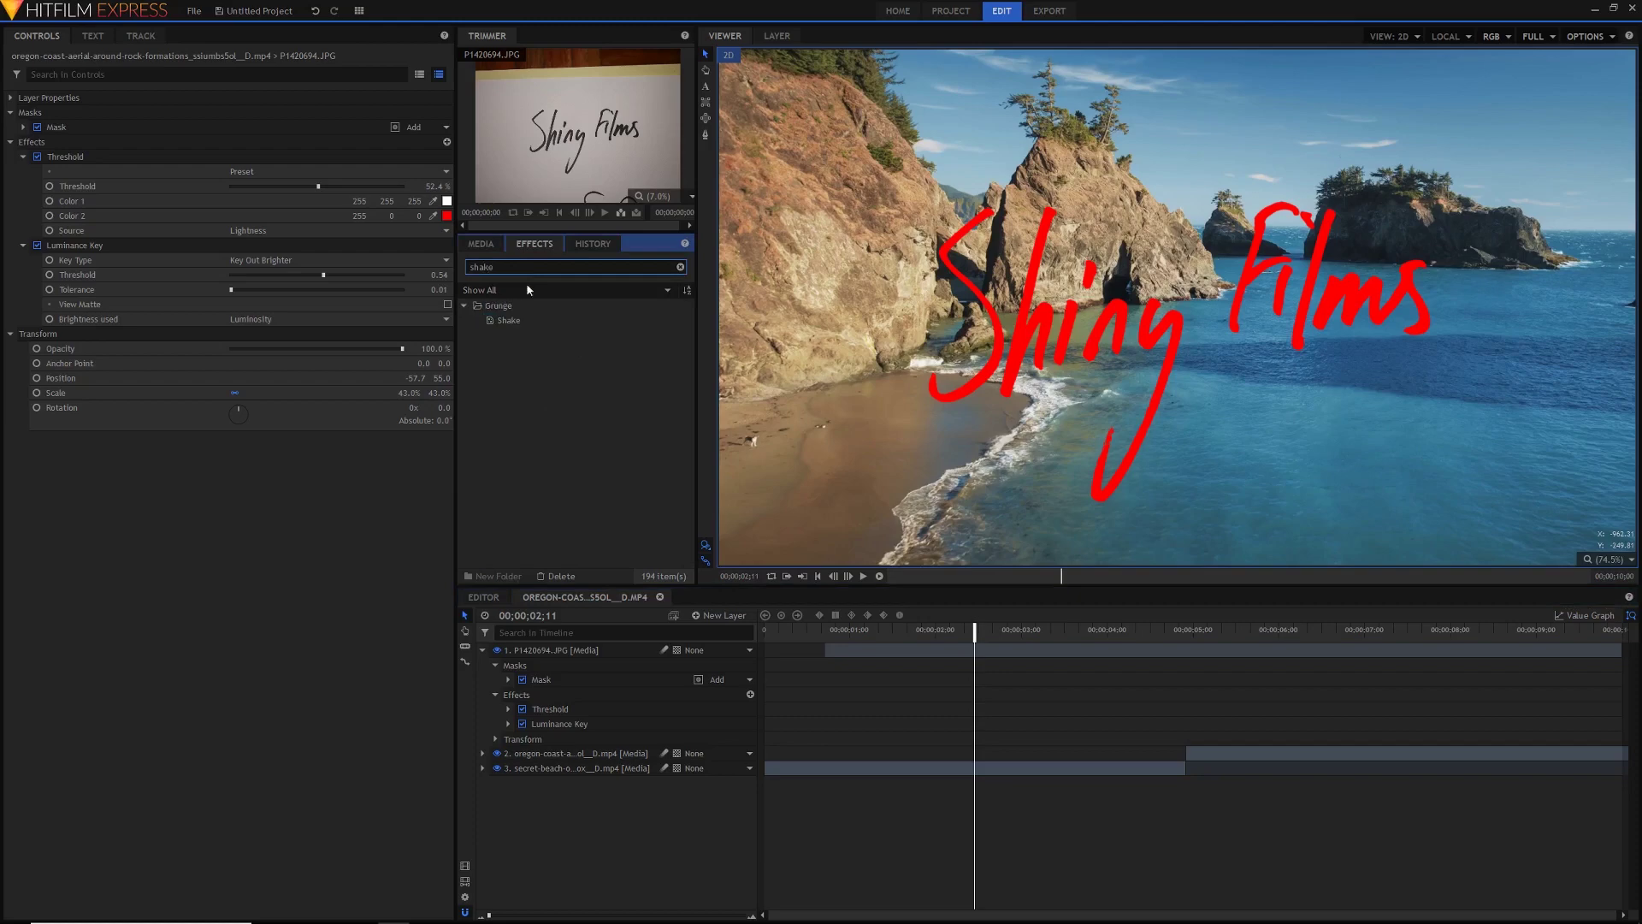
# Apply the Grunge Shake effect to the Shiny Films layer and preview the result from the start
pyautogui.moveTo(514, 319); pyautogui.dragTo(260, 313)
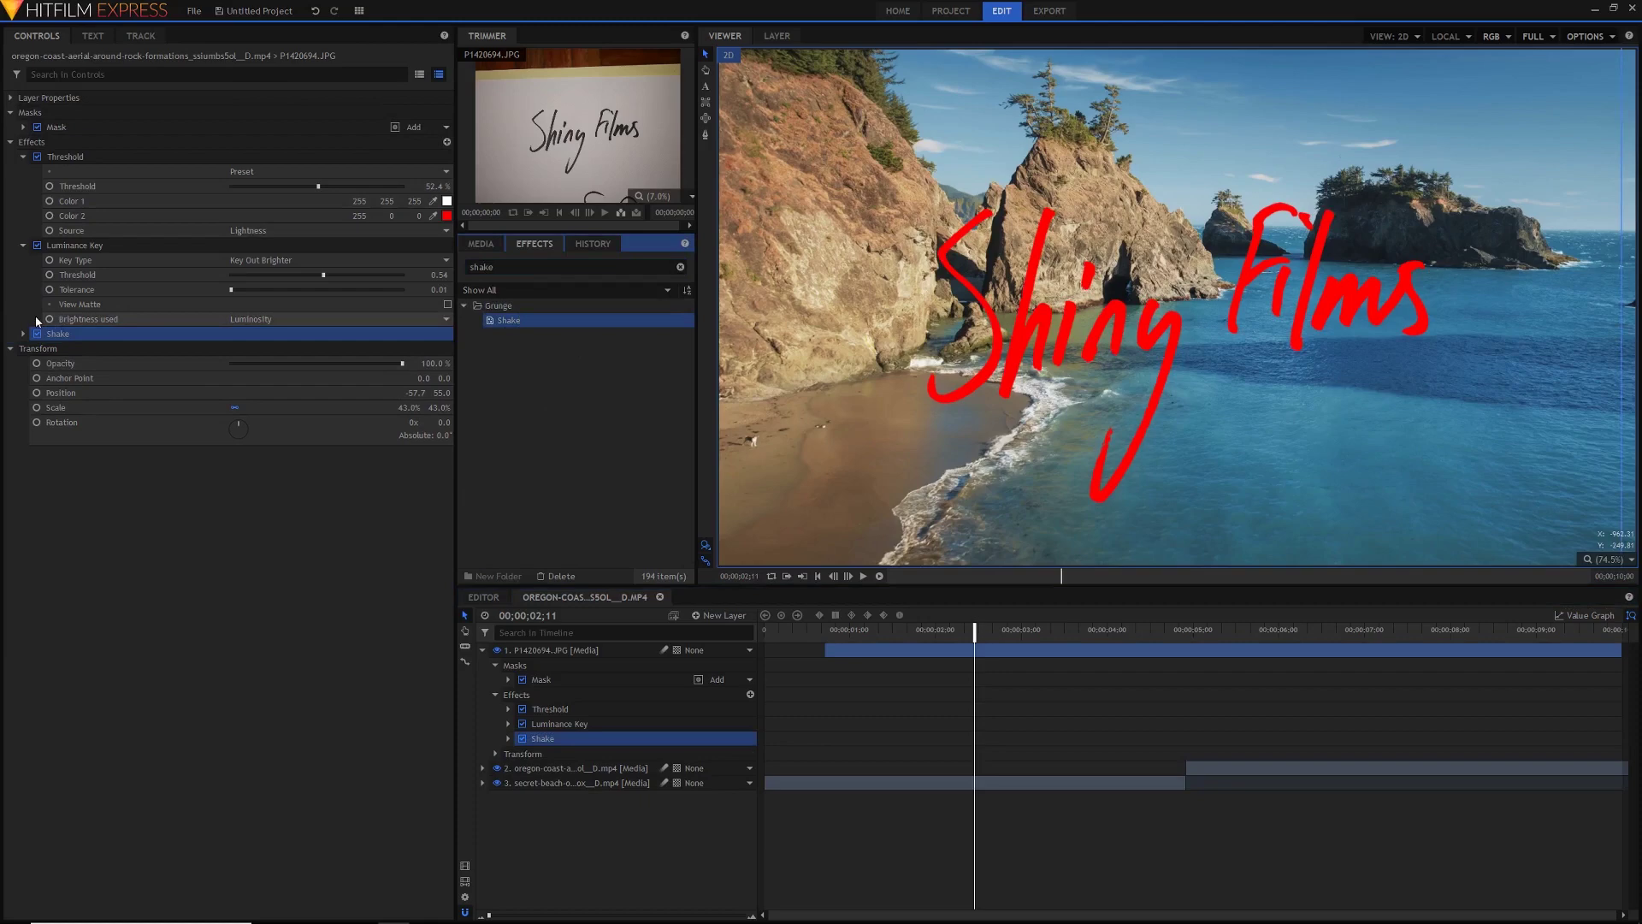
pyautogui.click(828, 630)
pyautogui.press('space')
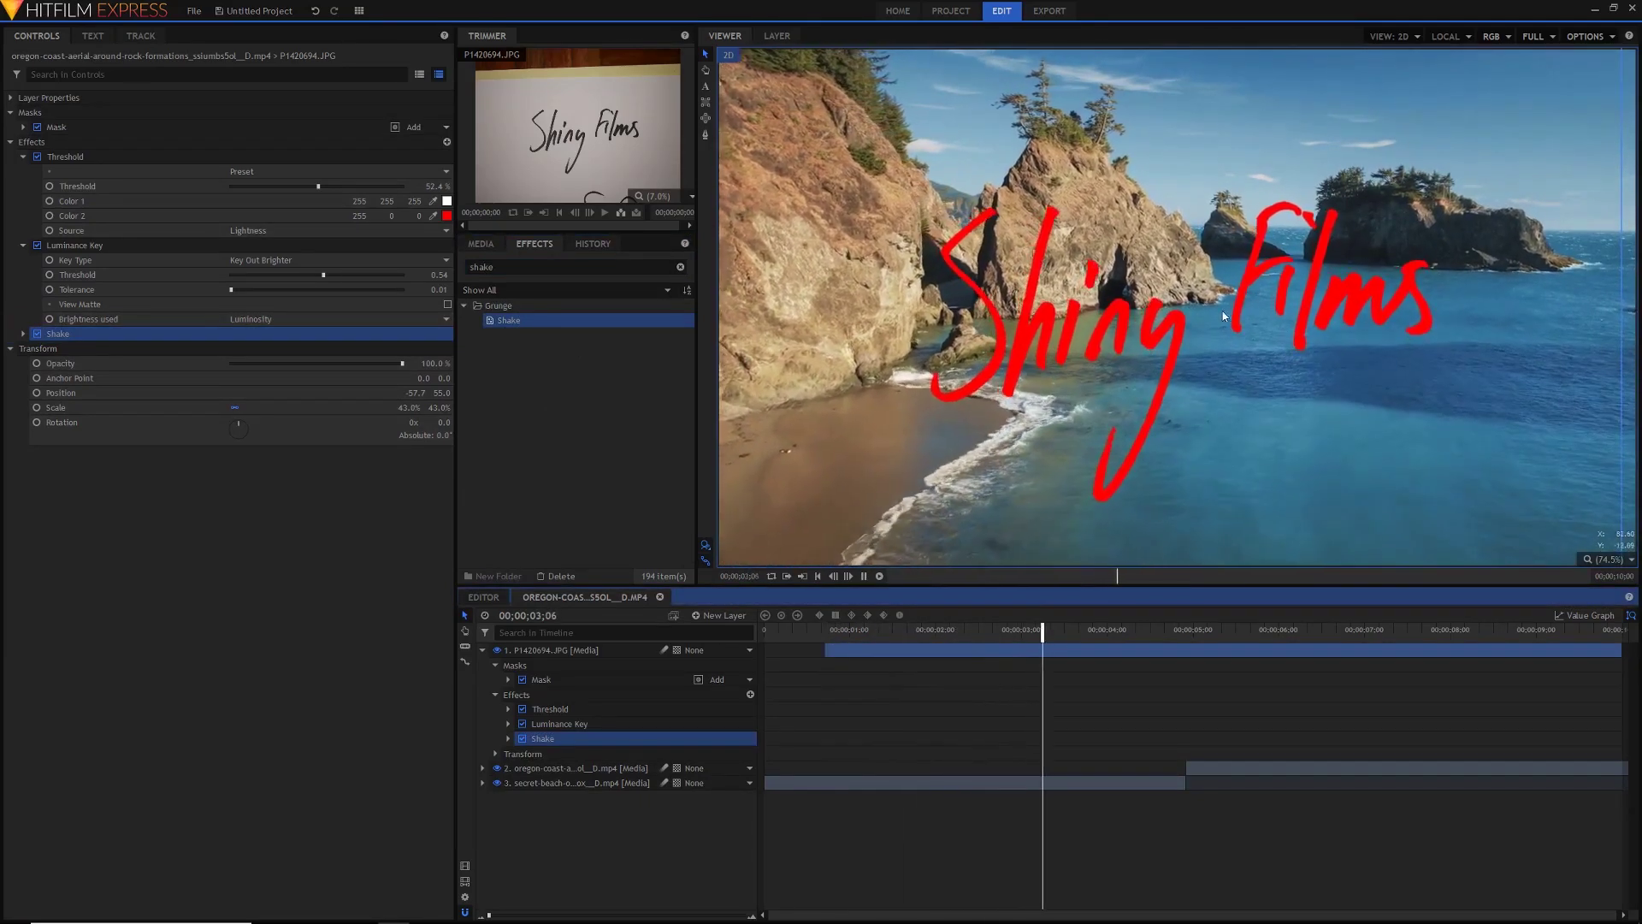
pyautogui.press('space')
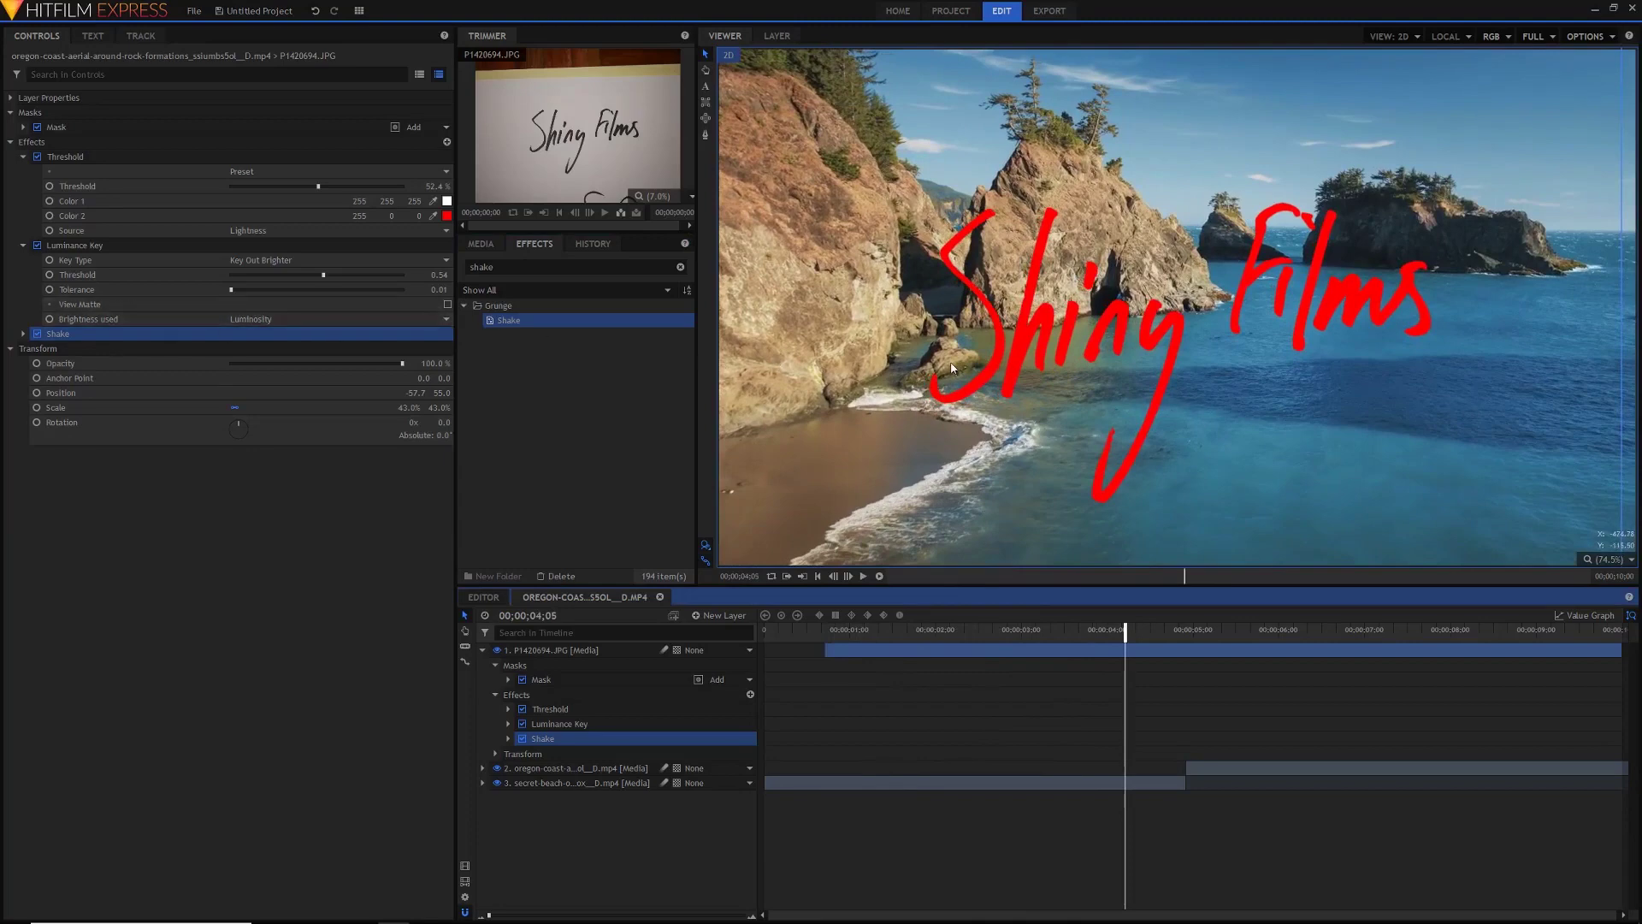
pyautogui.moveTo(872, 629); pyautogui.dragTo(994, 624)
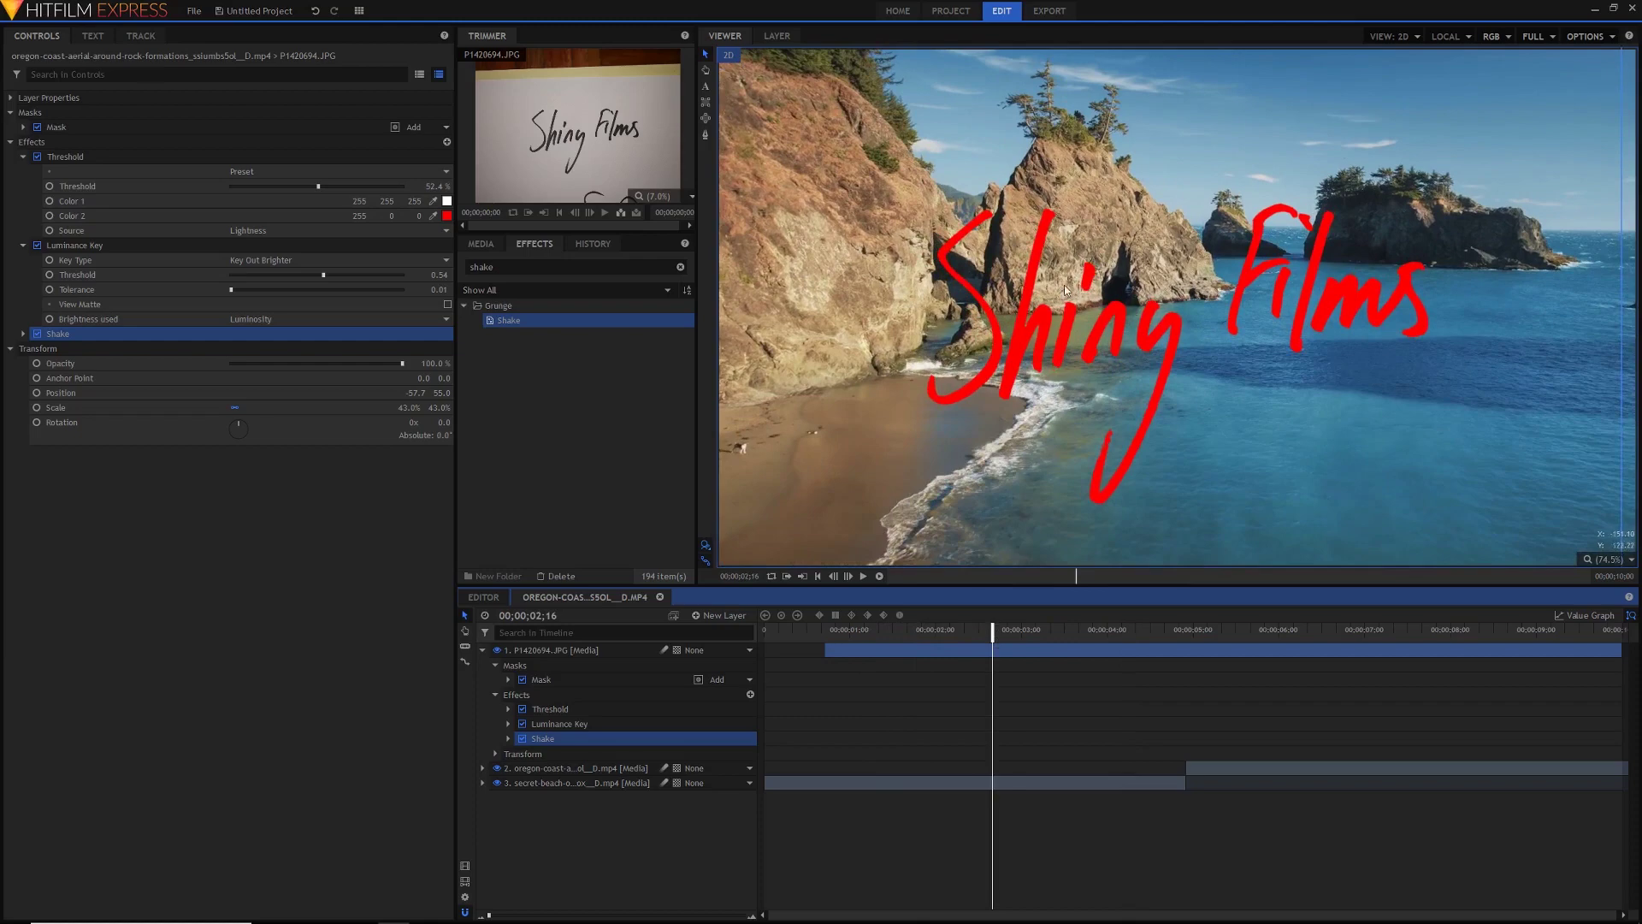
# Set the Shake effect's Amount to 15, previewing the stronger shake
pyautogui.click(21, 335)
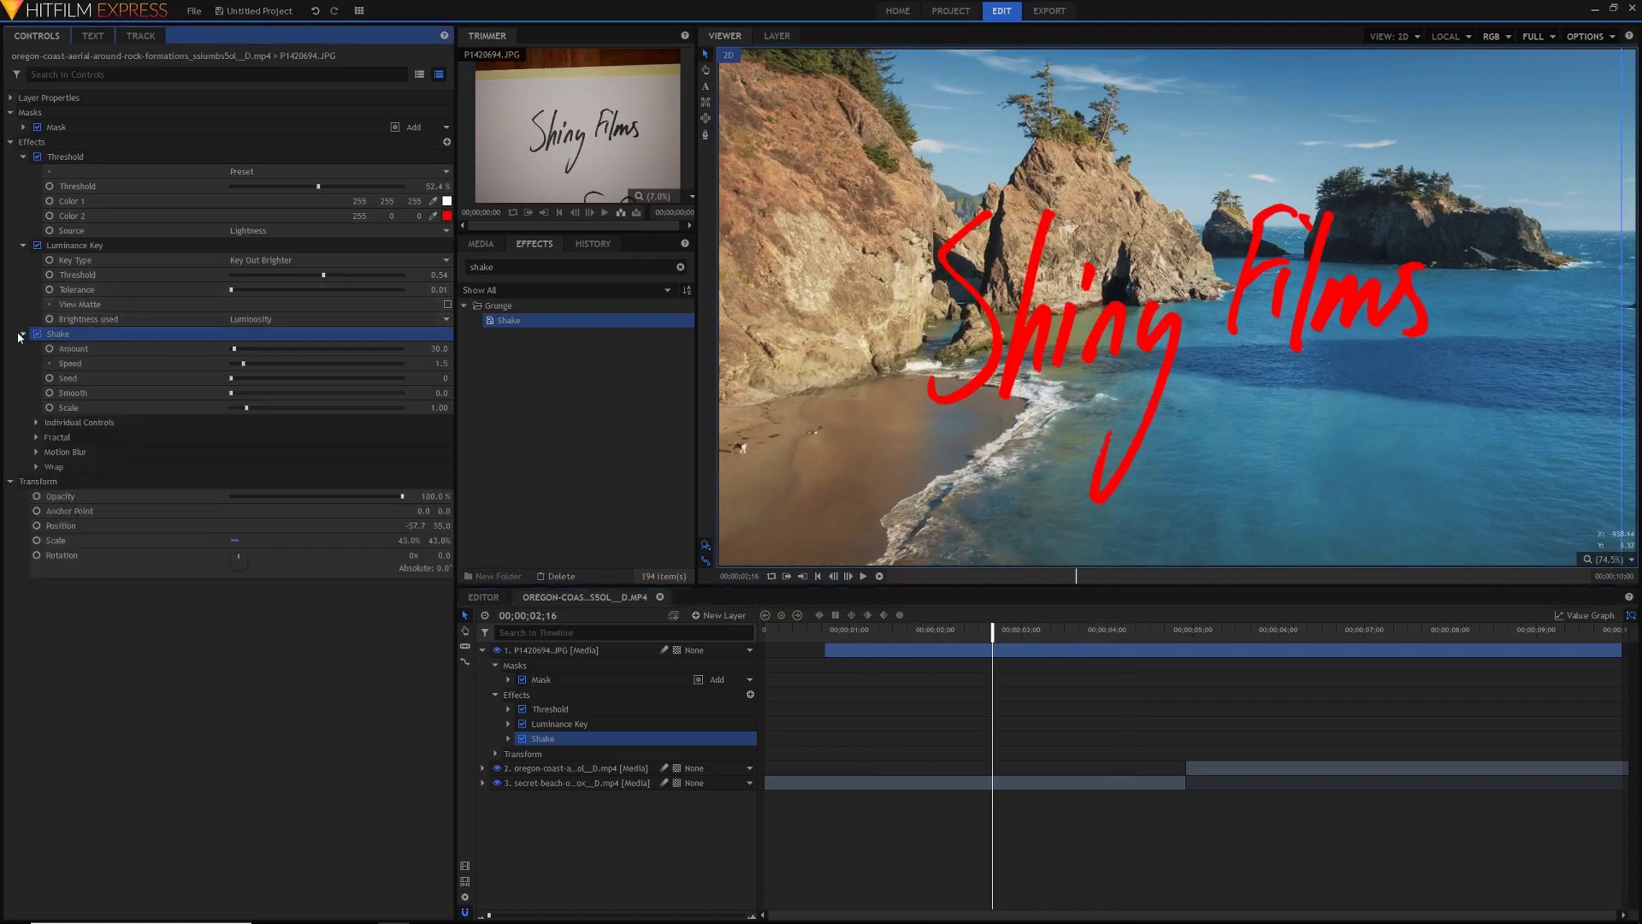
pyautogui.moveTo(438, 348); pyautogui.dragTo(402, 344)
pyautogui.press('space')
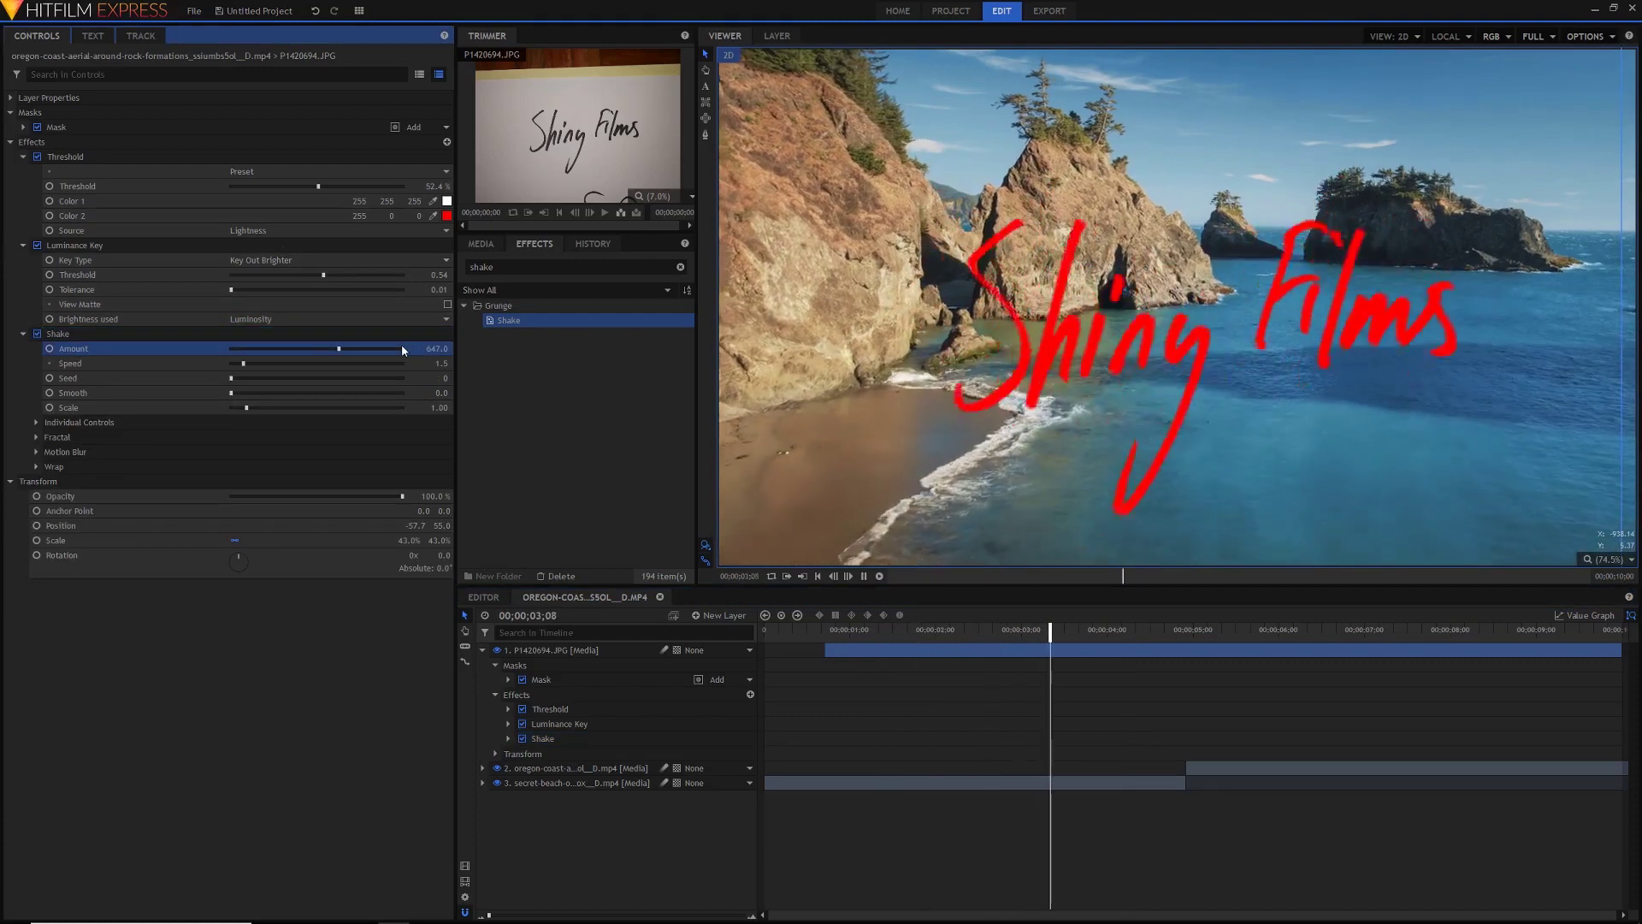
pyautogui.press('space')
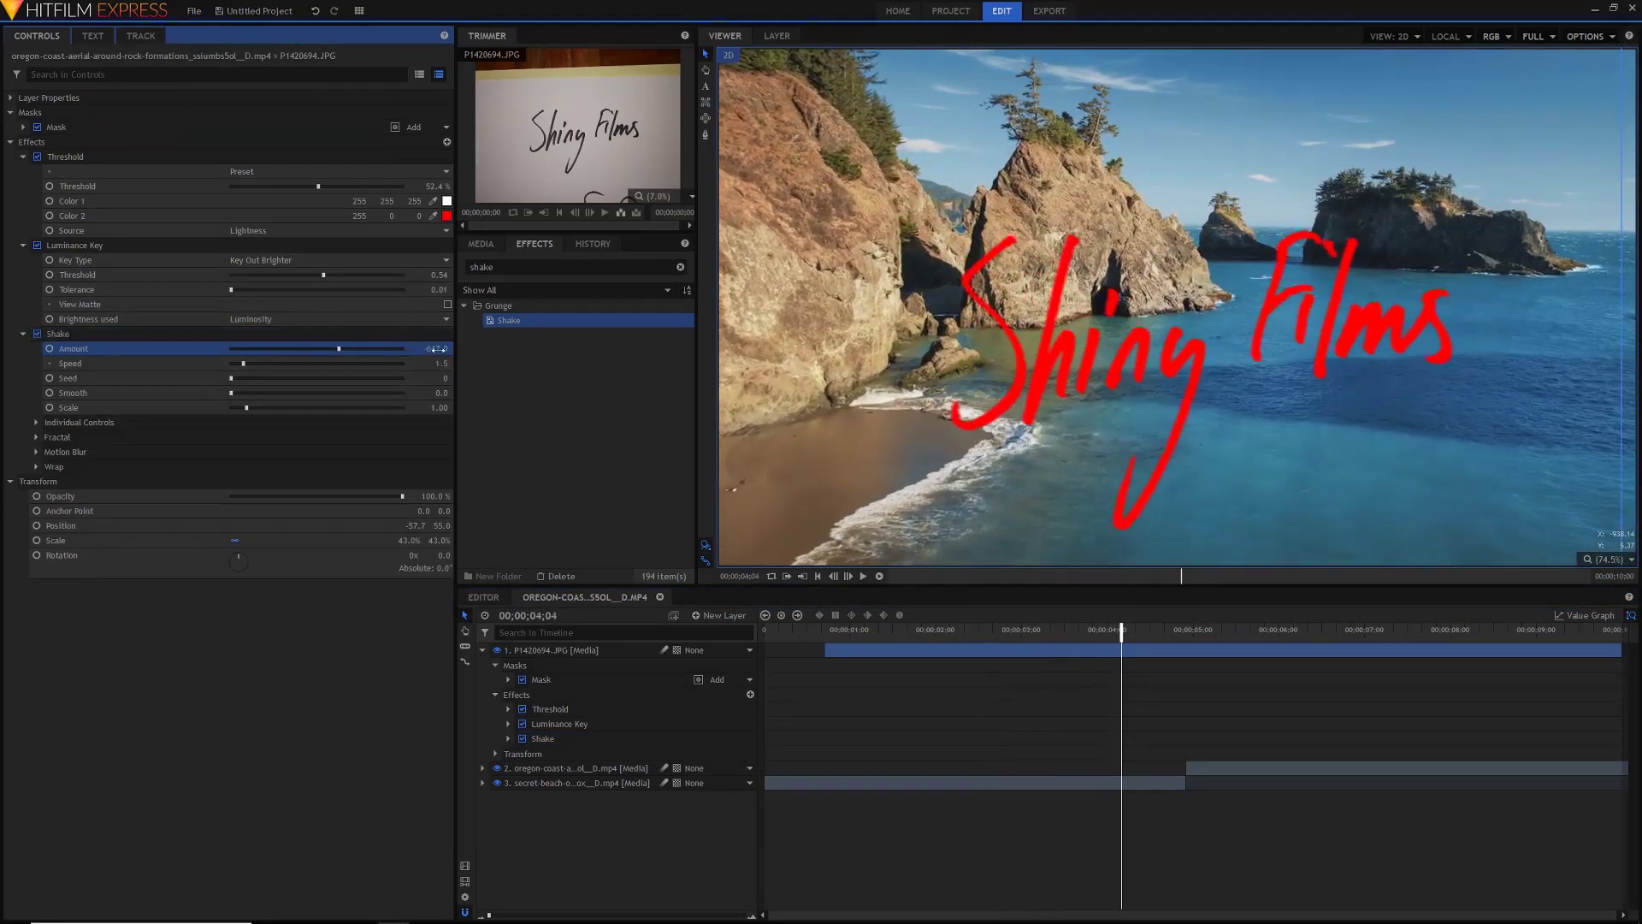
pyautogui.click(440, 348)
pyautogui.write('15')
pyautogui.press('Return')
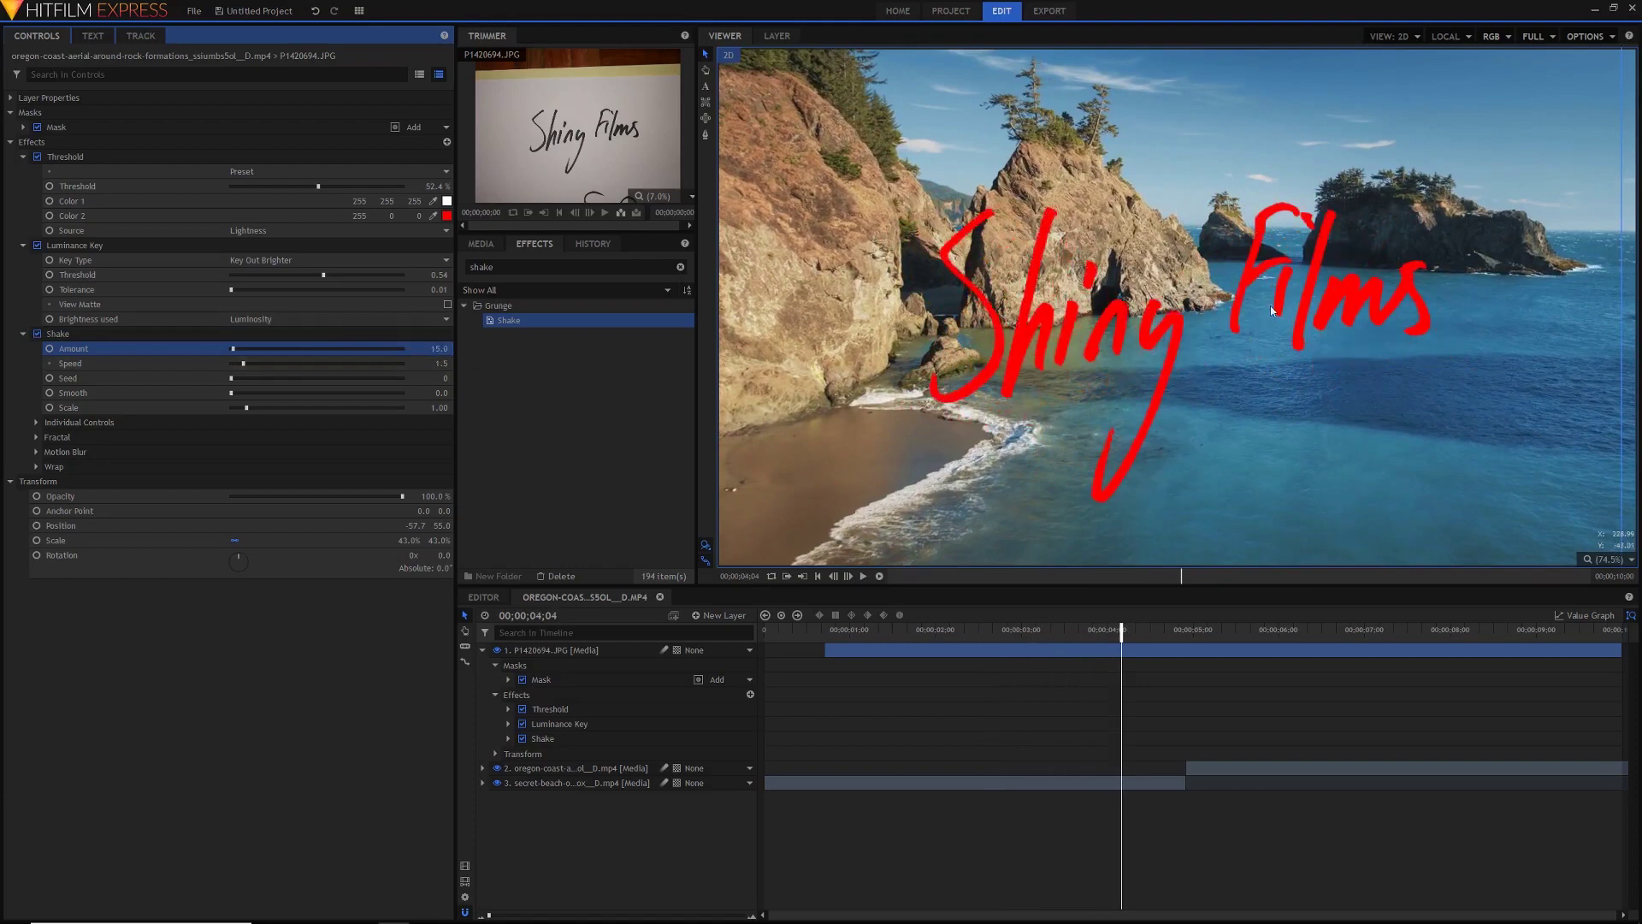
pyautogui.click(890, 631)
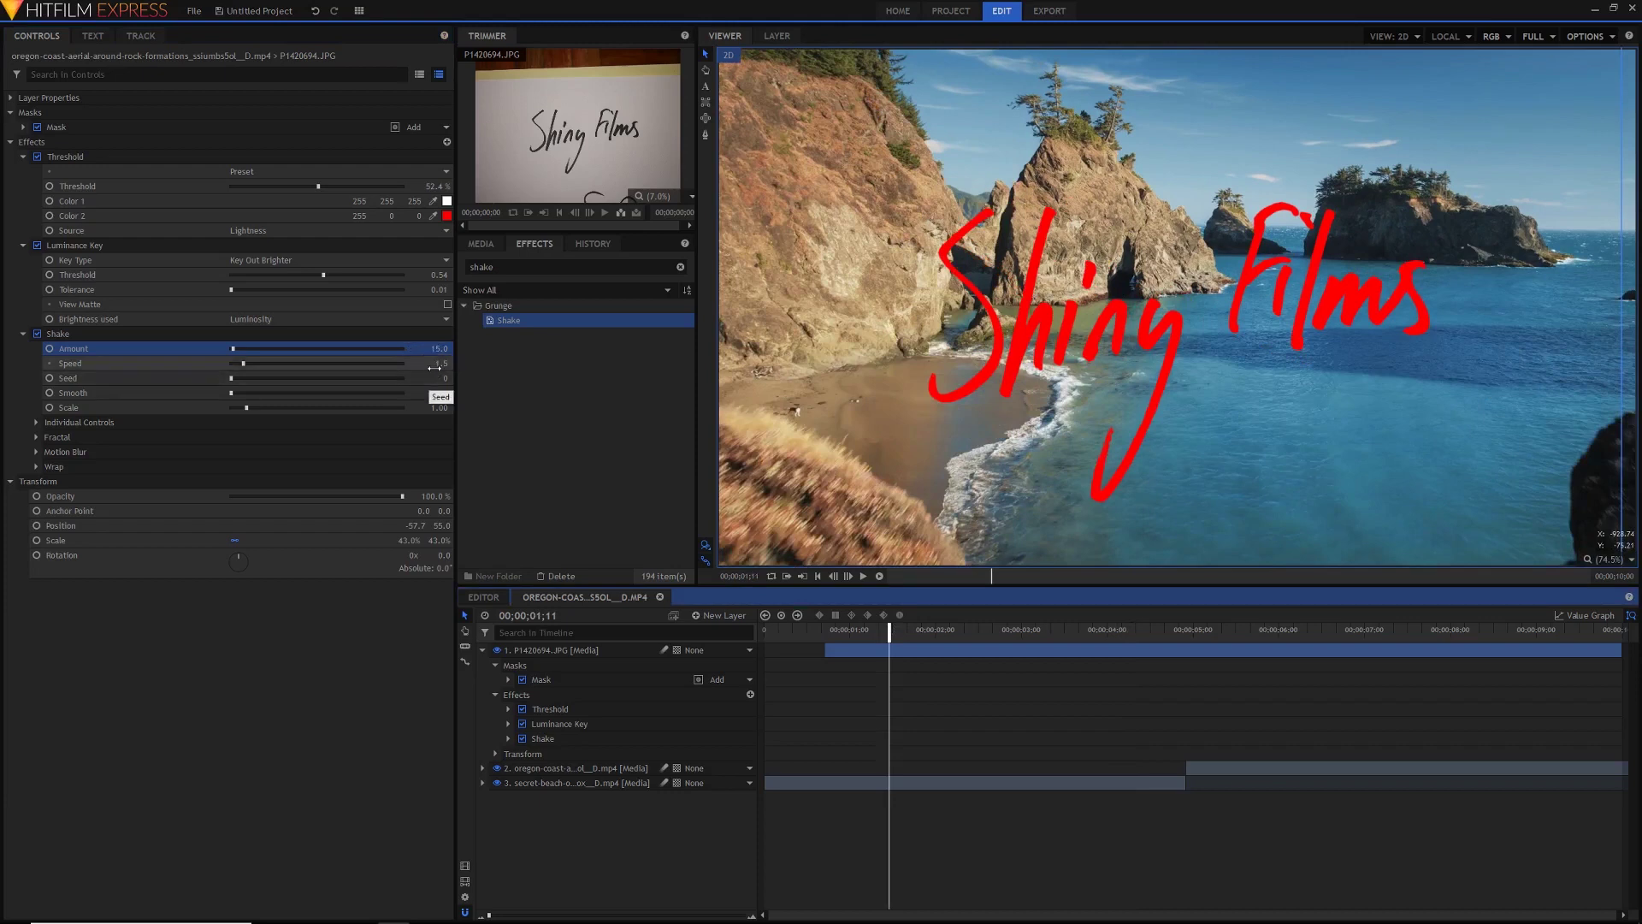
# Set the Shake Speed to 4 and play back to check the motion
pyautogui.click(436, 364)
pyautogui.write('4')
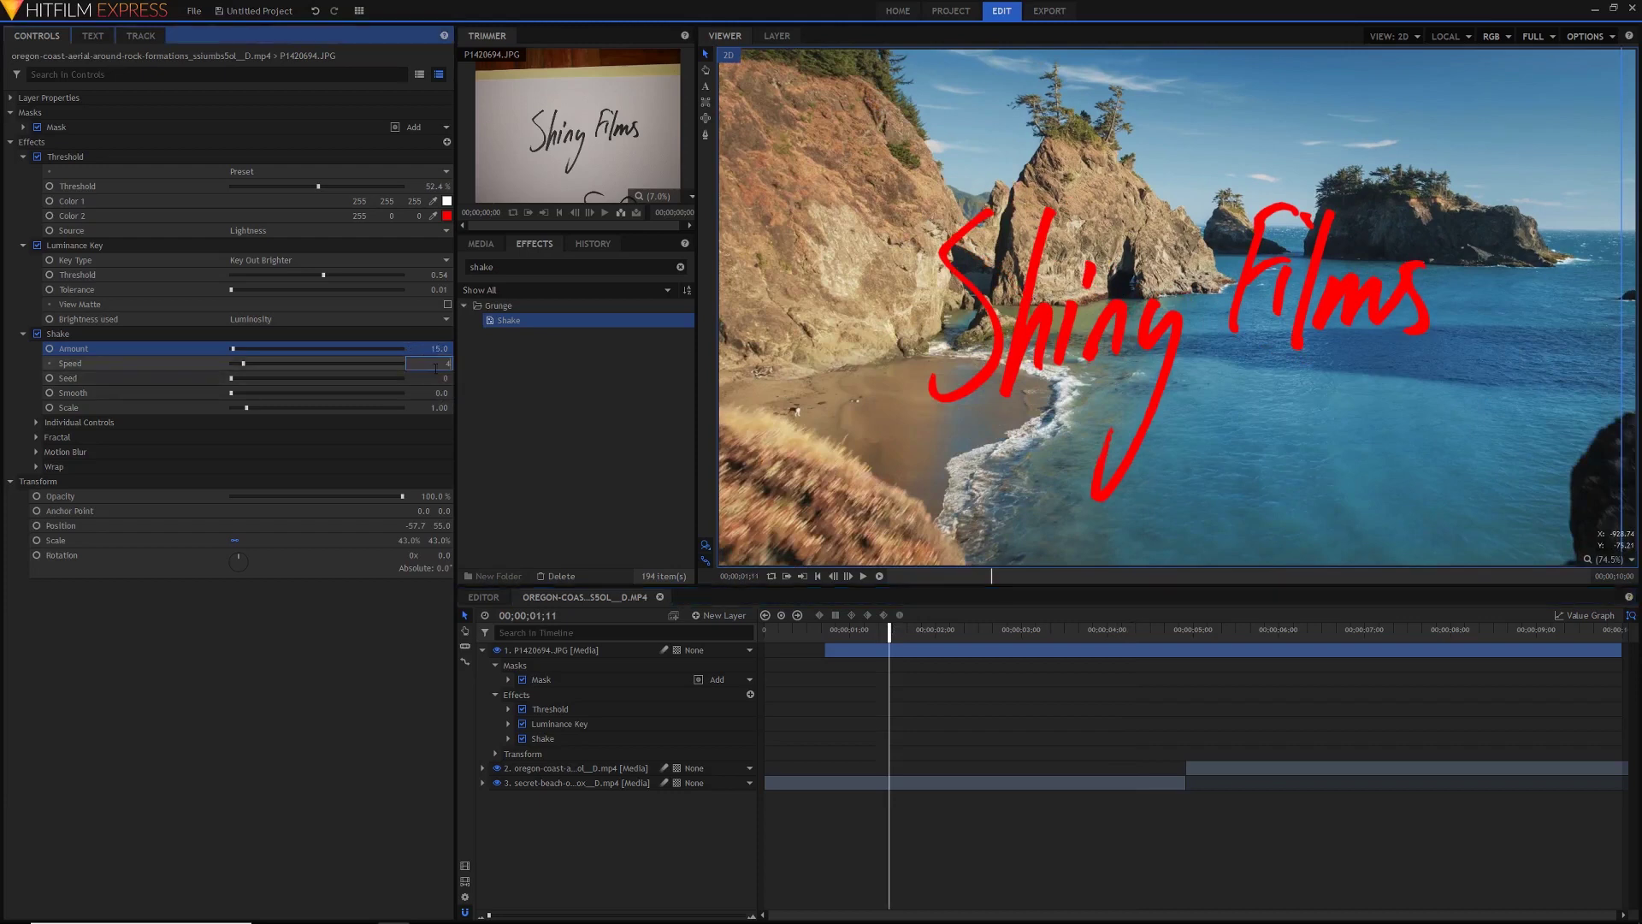
pyautogui.press('Return')
pyautogui.press('space')
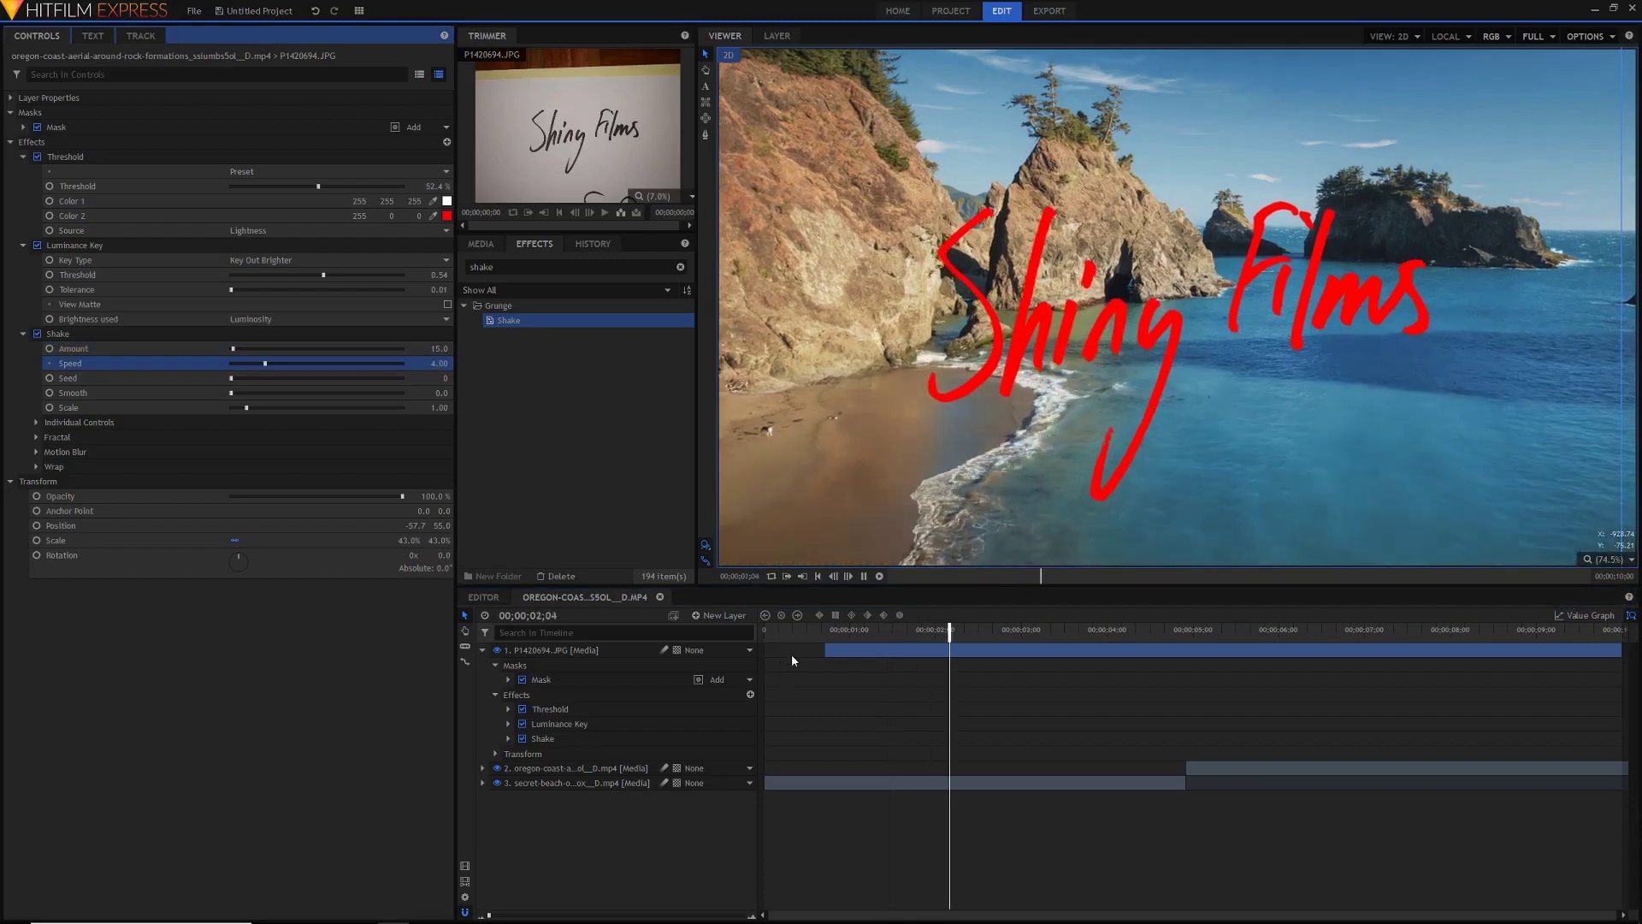
pyautogui.press('space')
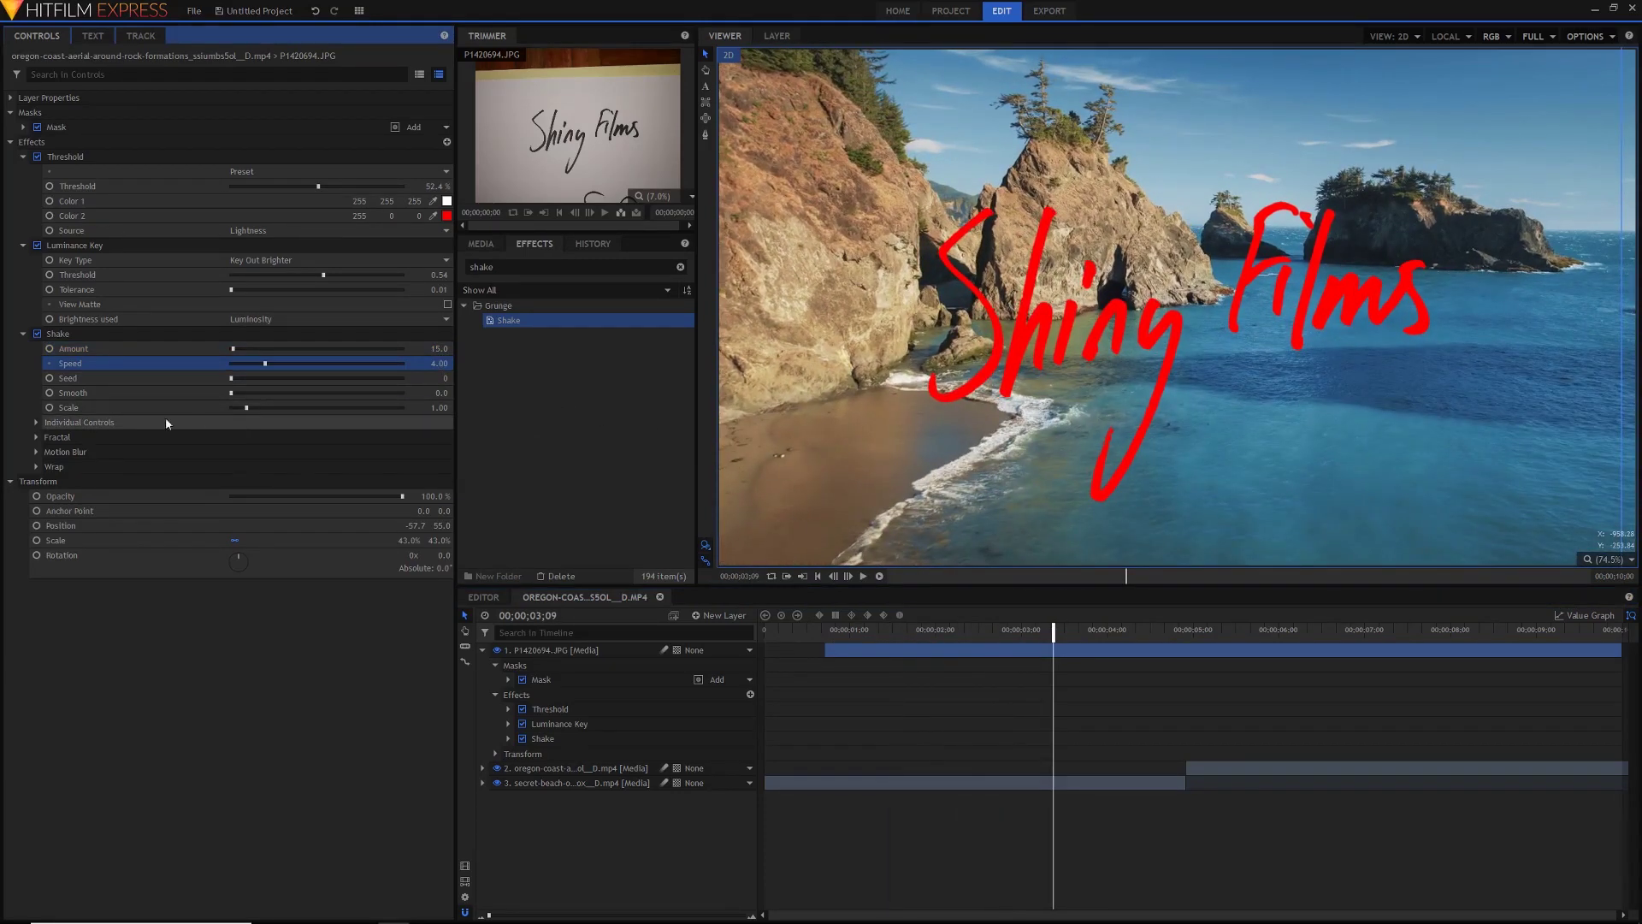
pyautogui.click(43, 466)
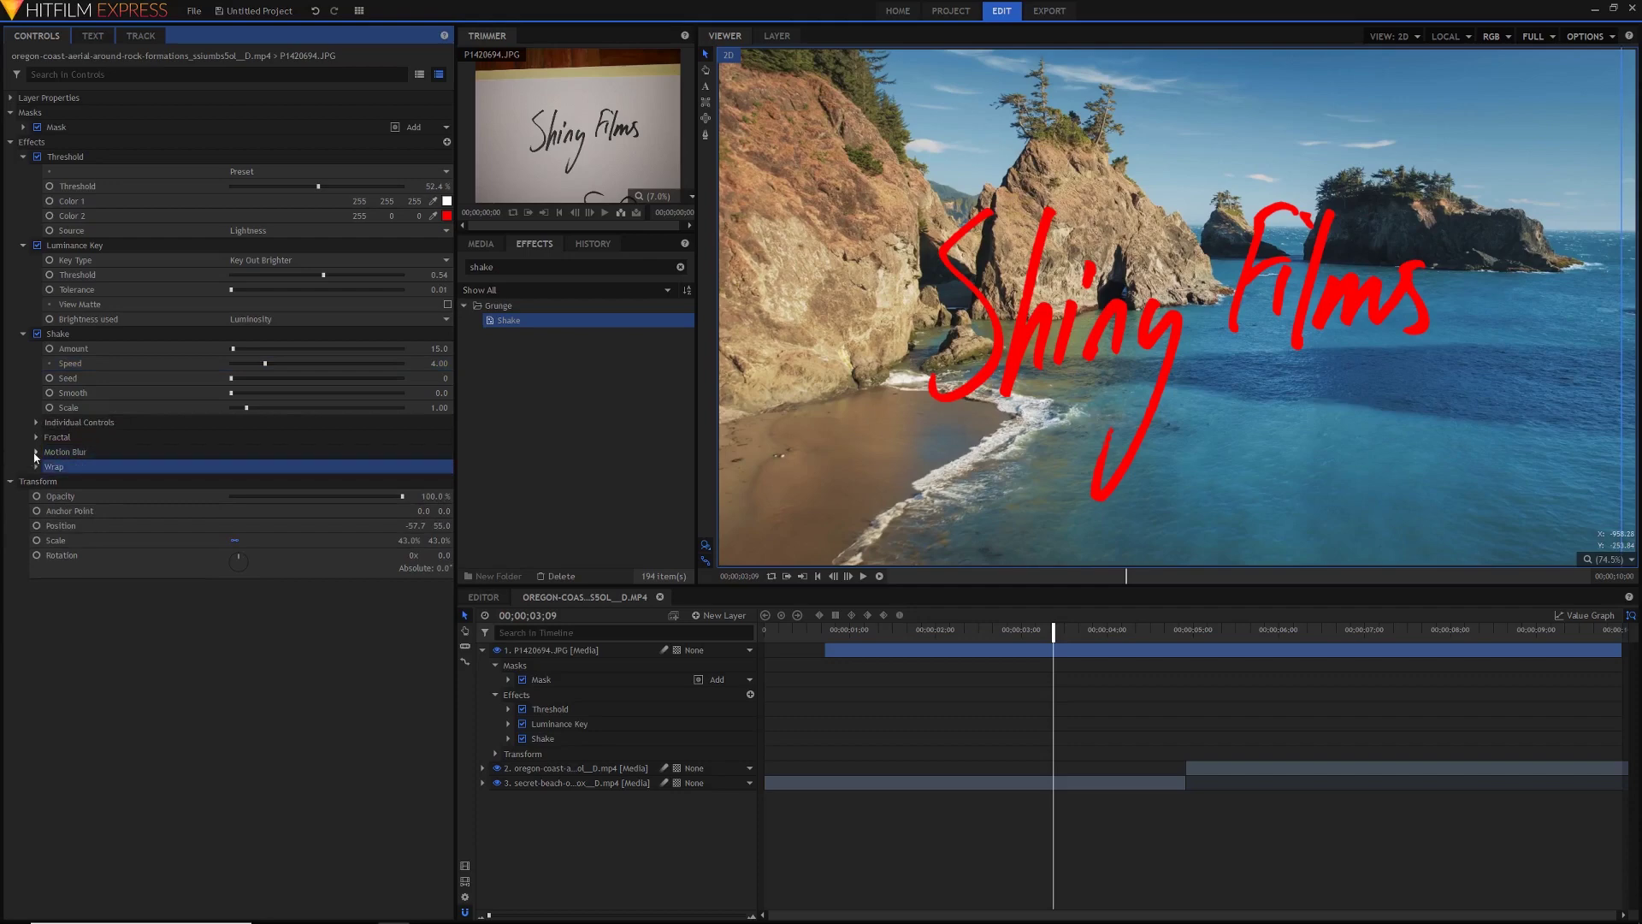
# Set the Shake effect's Motion Blur mode to Off and preview the crisp shaking Shiny Films title
pyautogui.click(36, 454)
pyautogui.click(260, 468)
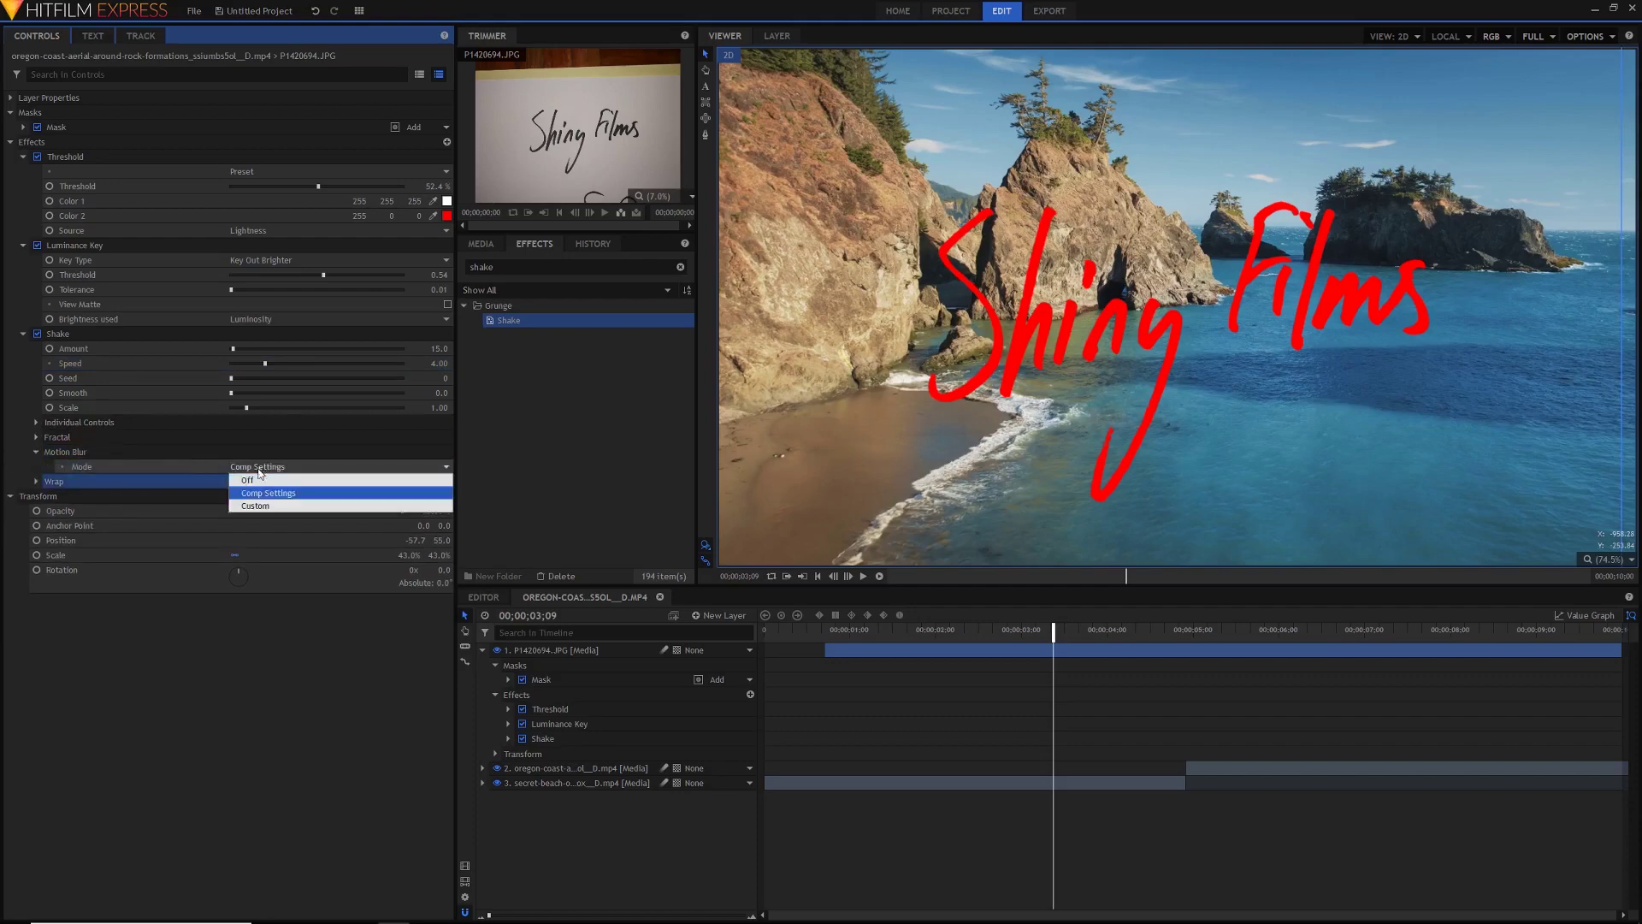
pyautogui.click(259, 493)
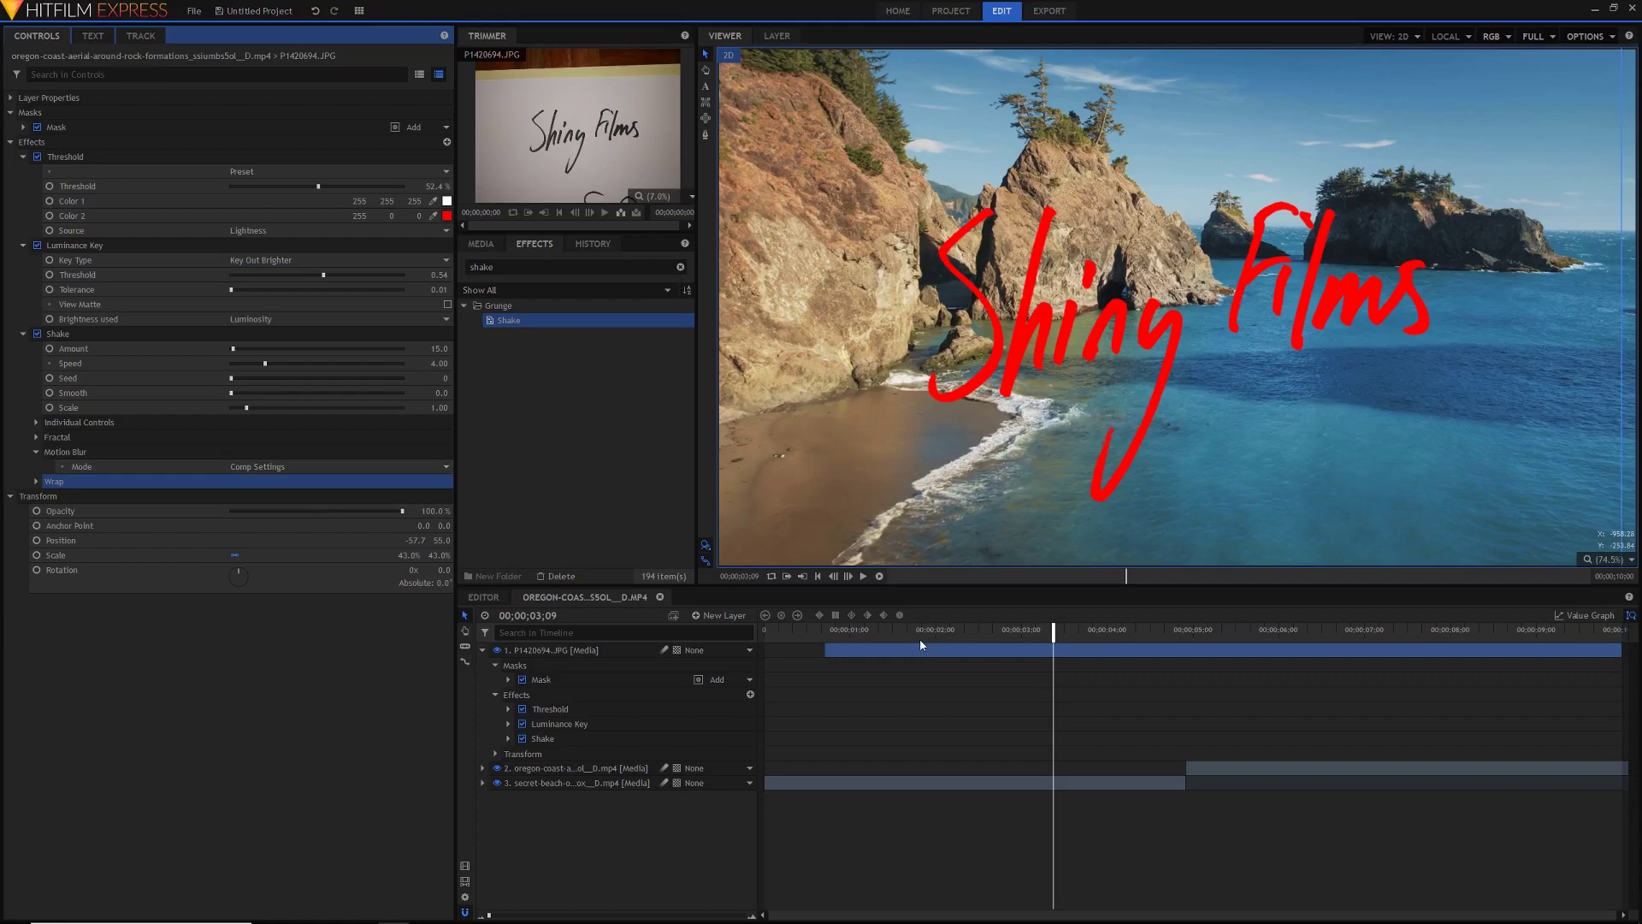
pyautogui.moveTo(920, 633); pyautogui.dragTo(986, 633)
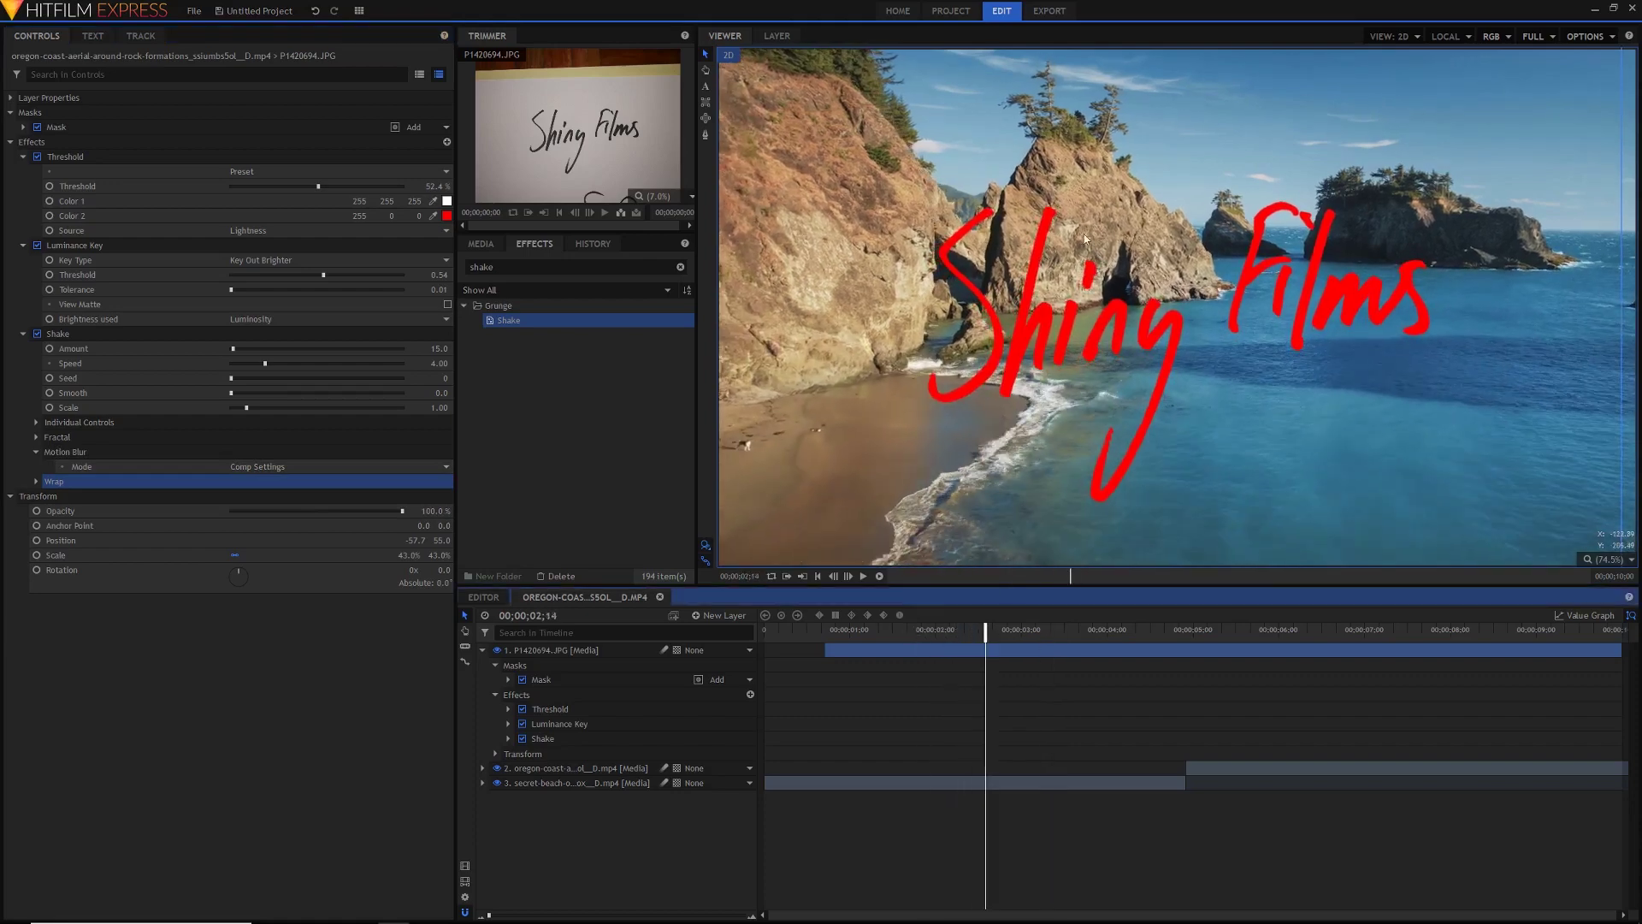
pyautogui.click(258, 468)
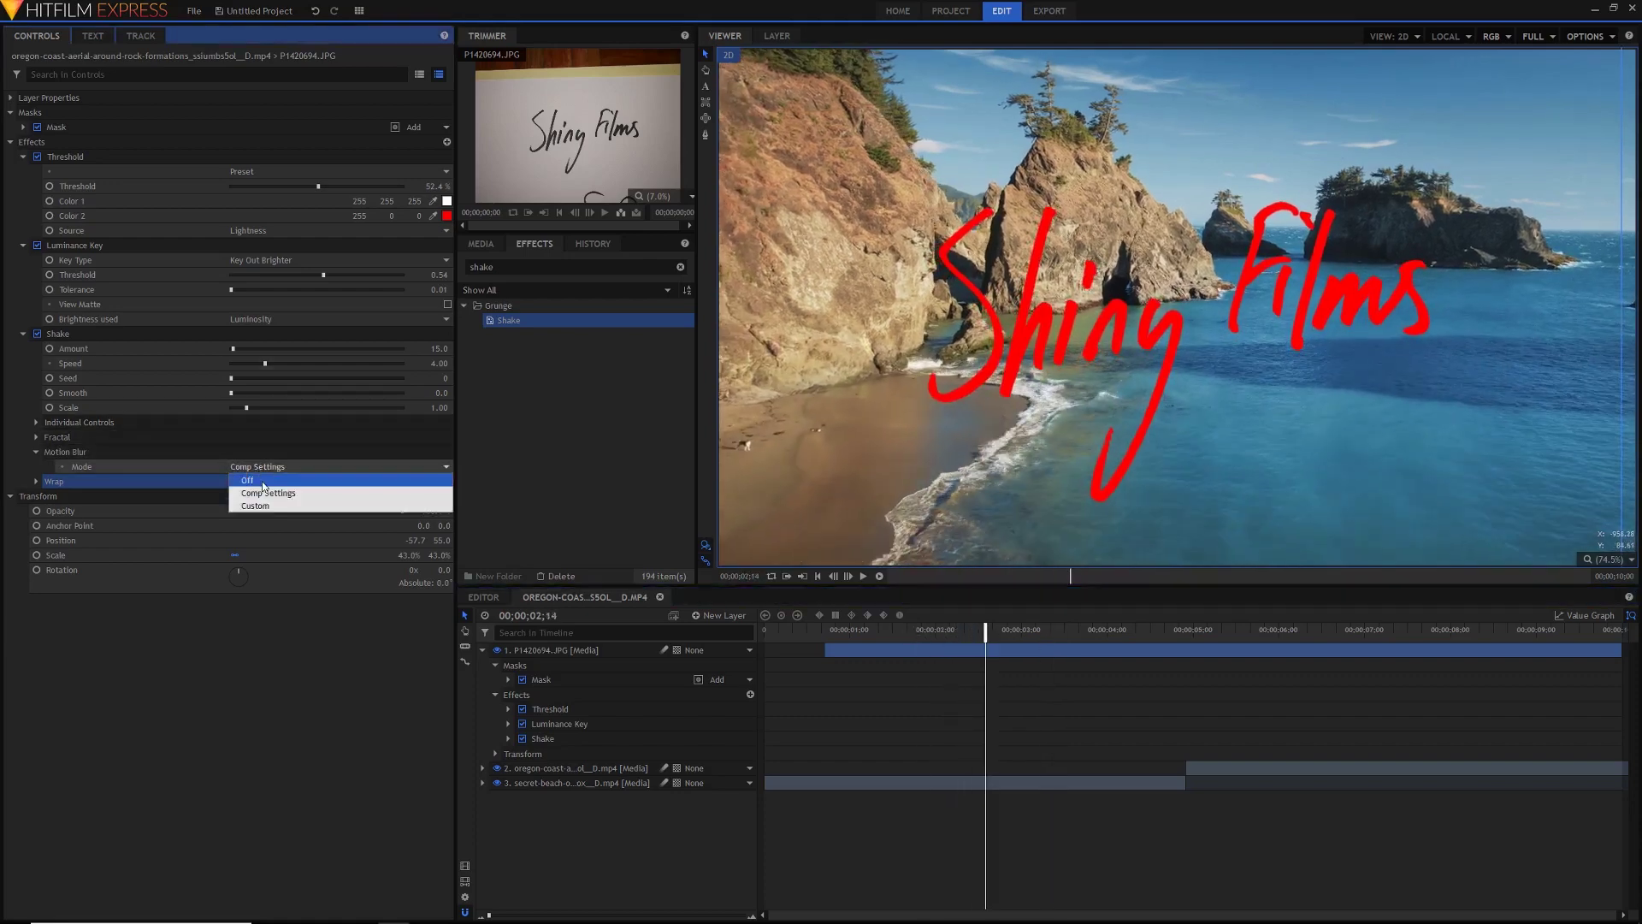
pyautogui.click(247, 480)
pyautogui.moveTo(985, 633); pyautogui.dragTo(838, 633)
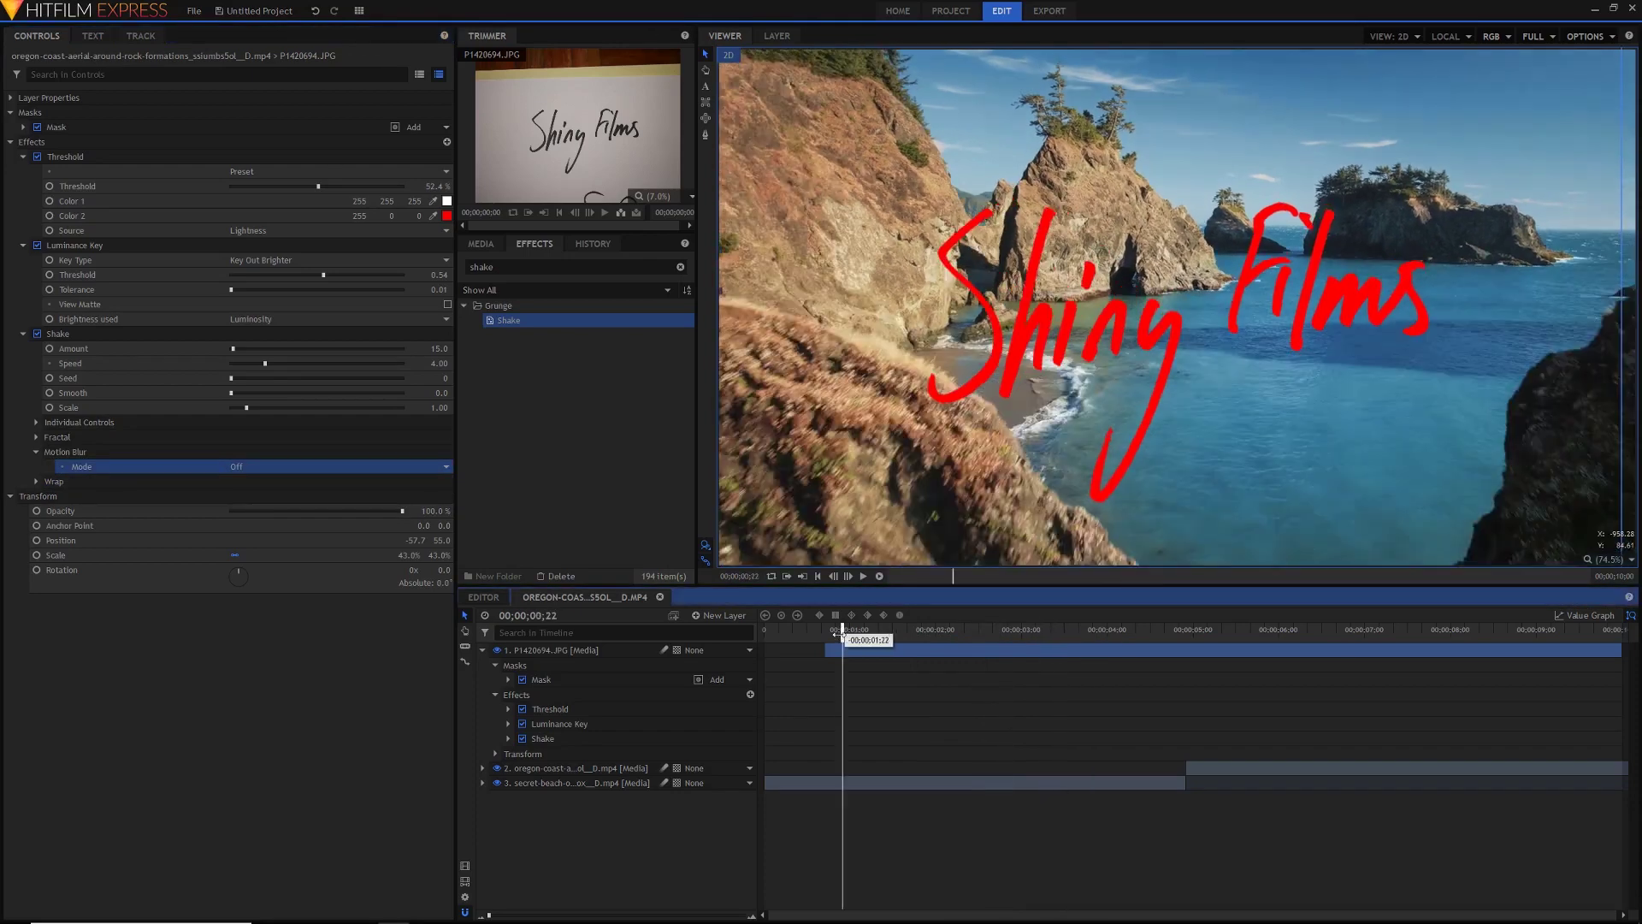
pyautogui.press('space')
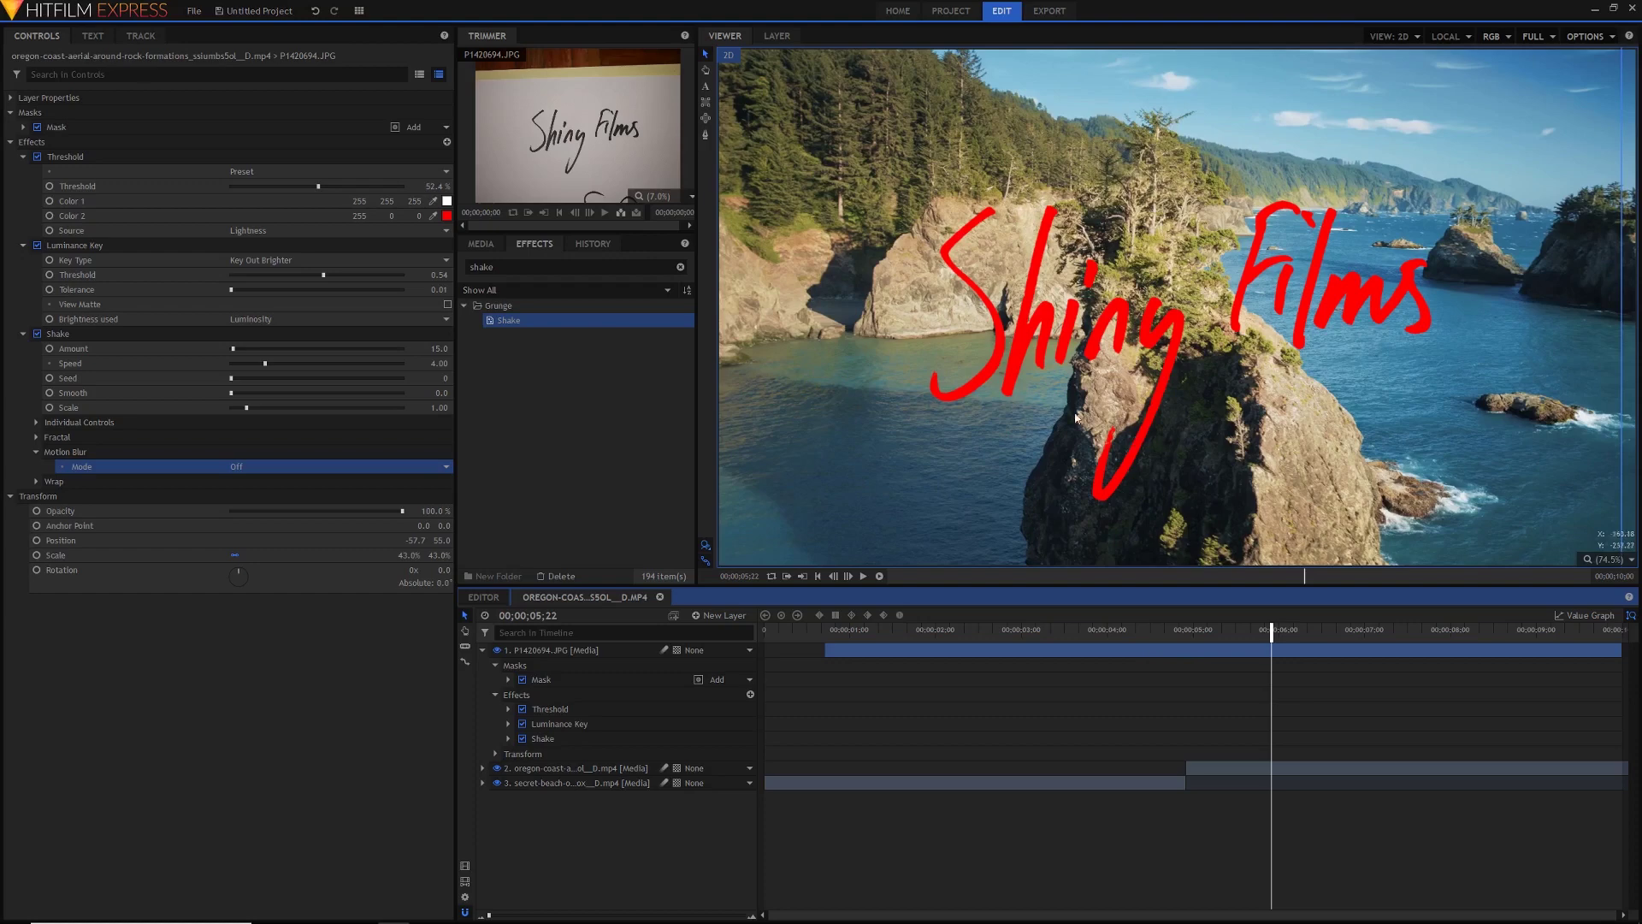
# Trim the Shiny Films clip's end to about four seconds
pyautogui.click(501, 249)
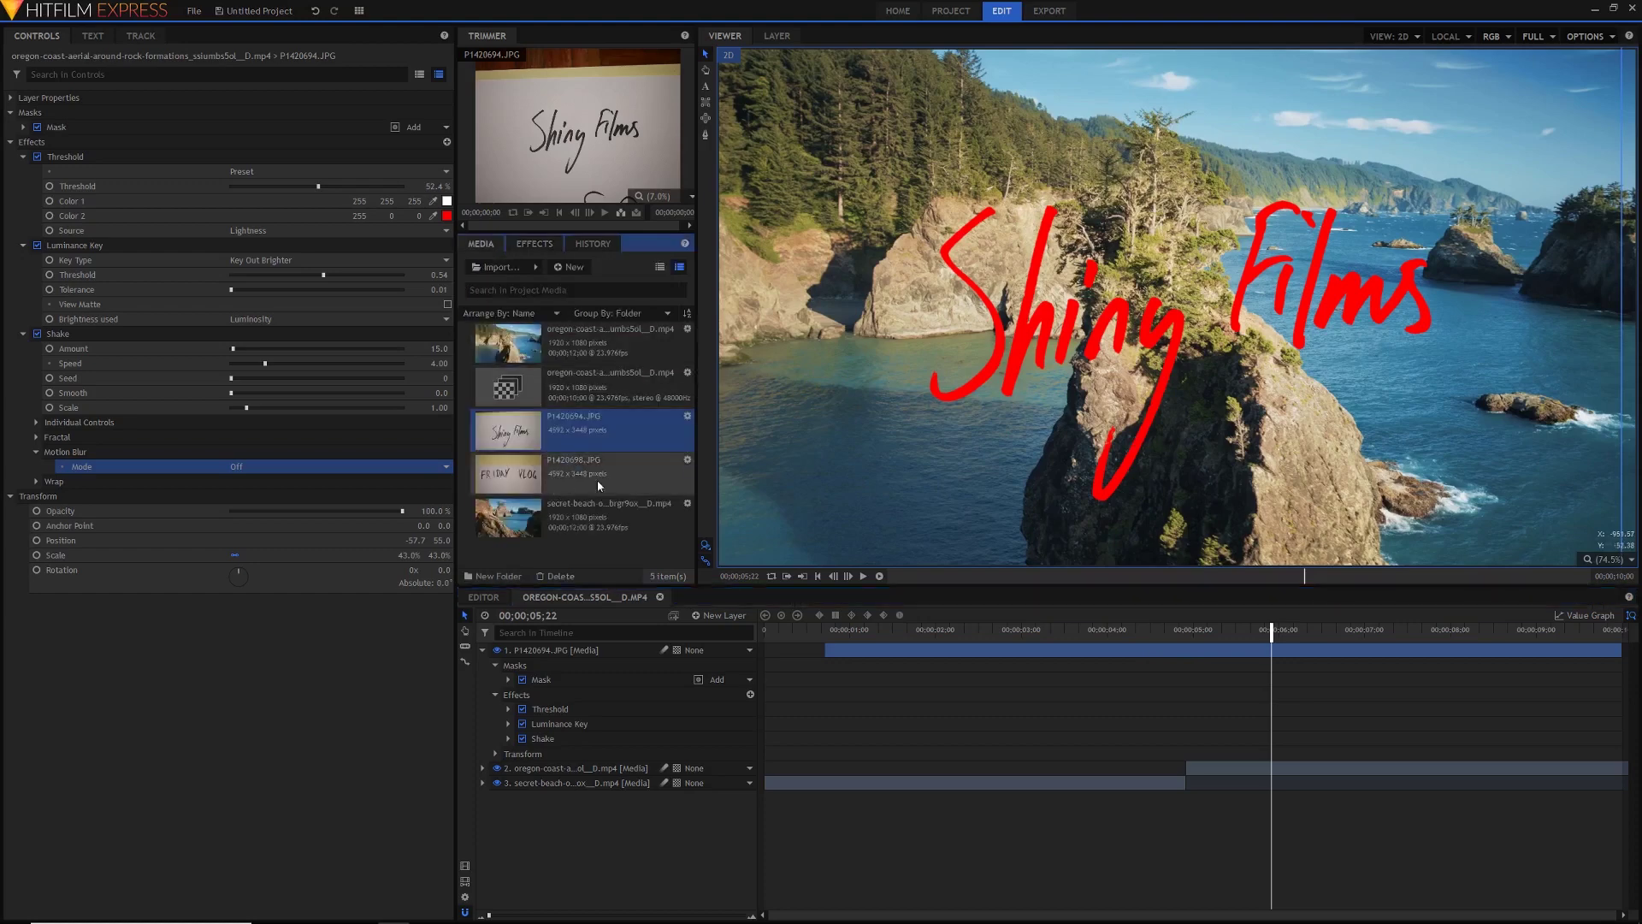
pyautogui.moveTo(1621, 650); pyautogui.dragTo(1156, 660)
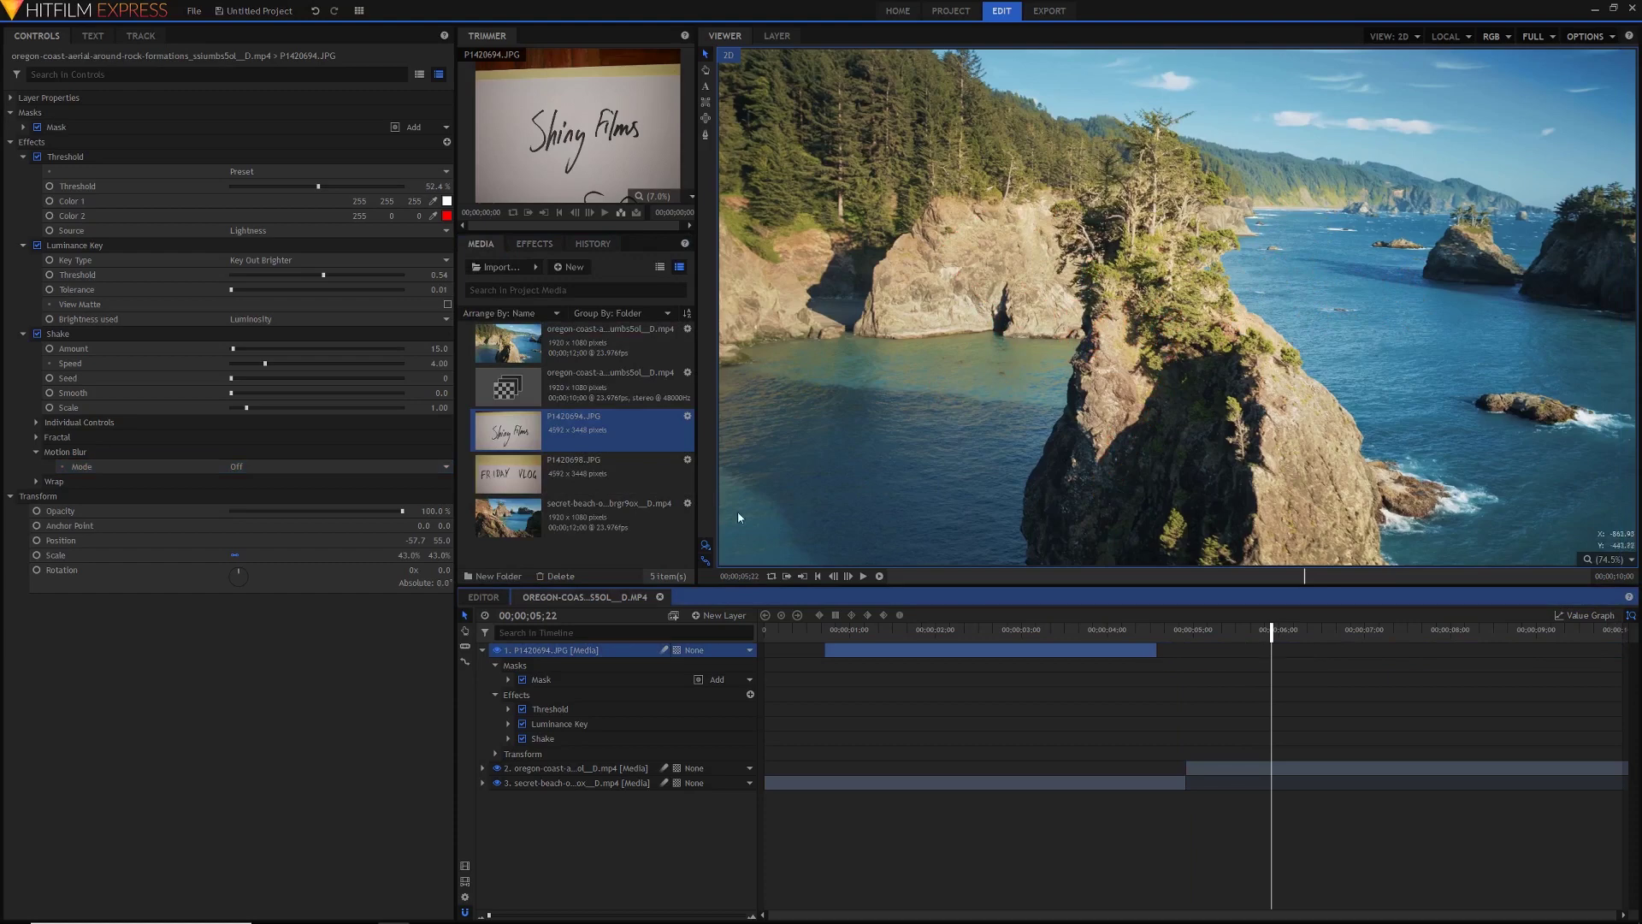
pyautogui.click(571, 479)
# Add the FRIDAY VLOG photo P1420698.JPG as a new layer and scale it to 31%
pyautogui.moveTo(854, 625); pyautogui.dragTo(1306, 666)
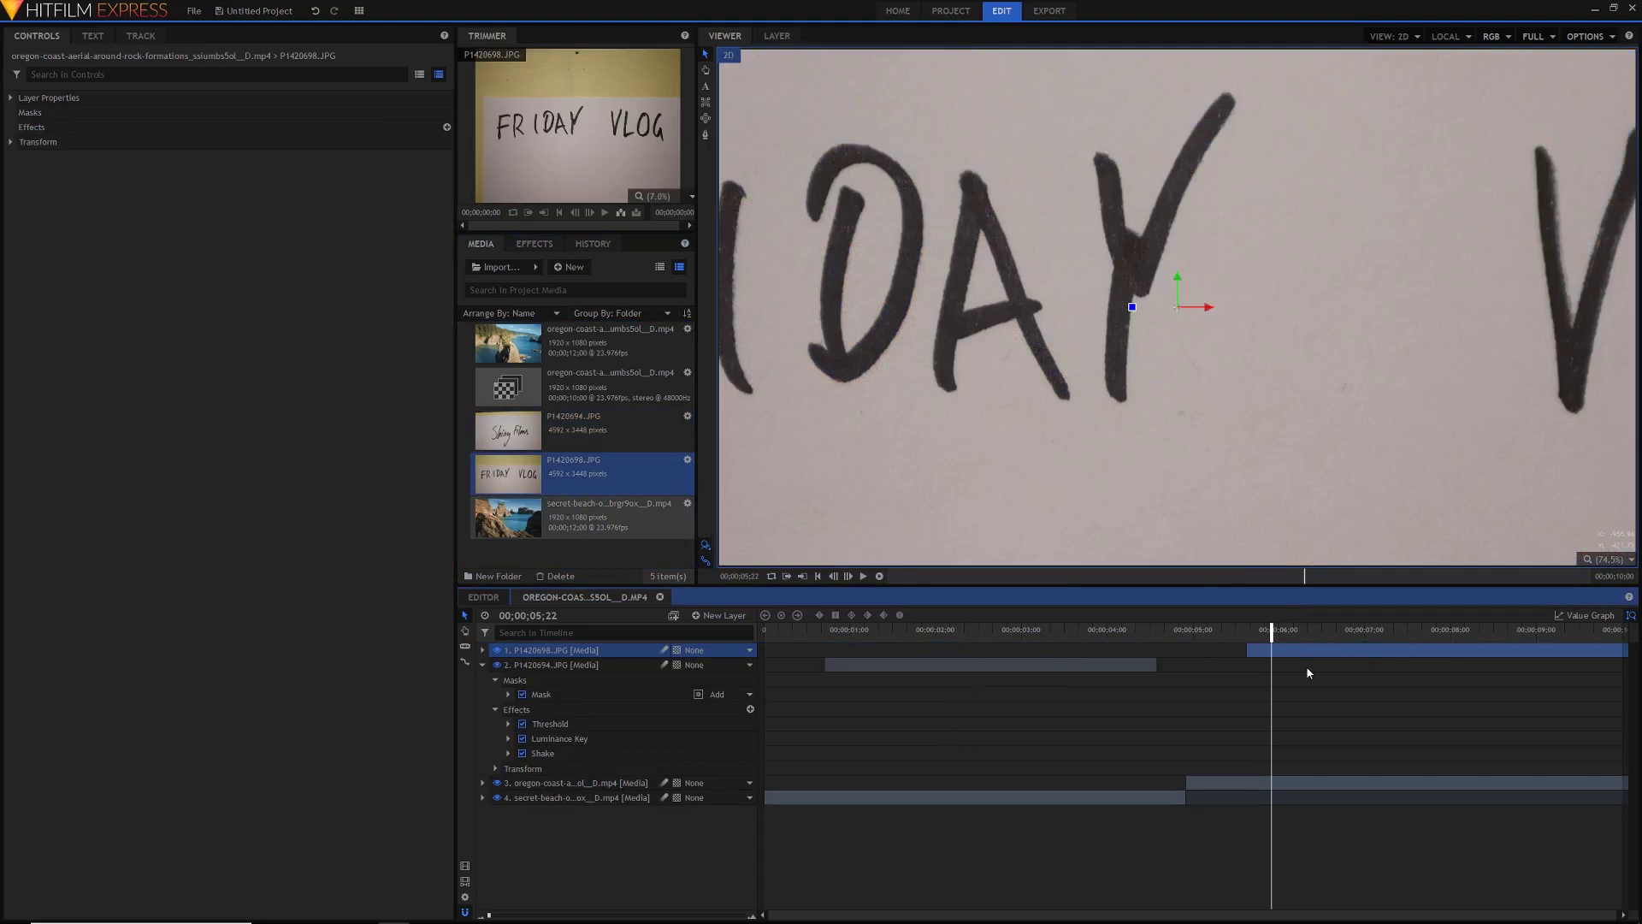
pyautogui.click(10, 142)
pyautogui.moveTo(427, 200); pyautogui.dragTo(235, 200)
# Draw a closed pen mask around the FRIDAY VLOG paper card
pyautogui.click(878, 228)
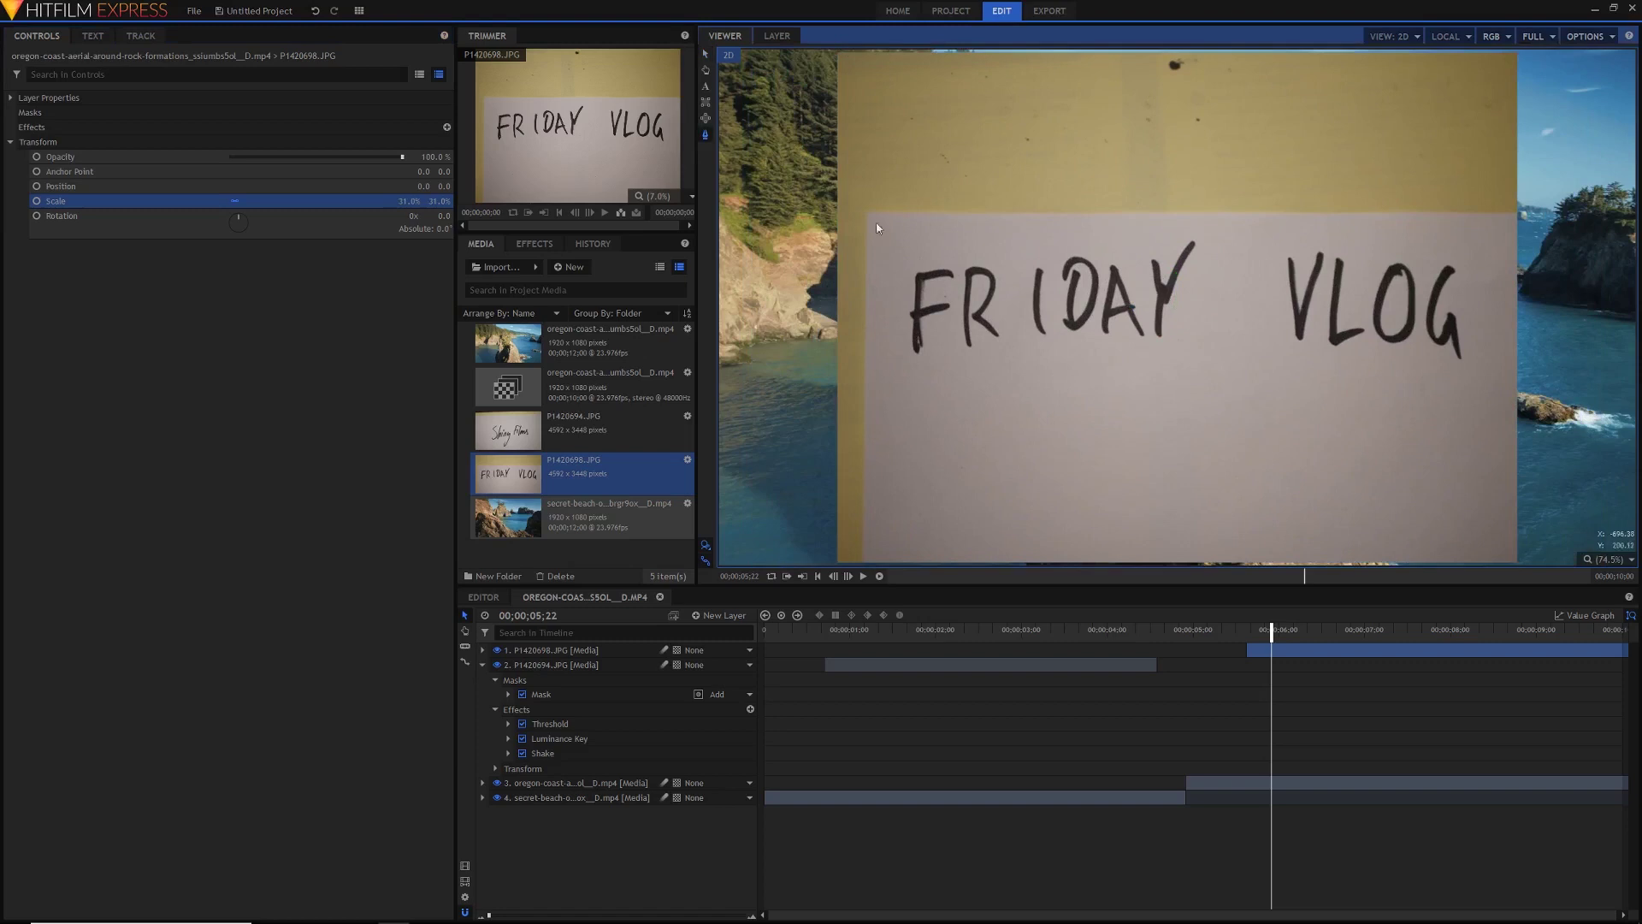
pyautogui.click(902, 260)
pyautogui.click(900, 341)
pyautogui.click(918, 384)
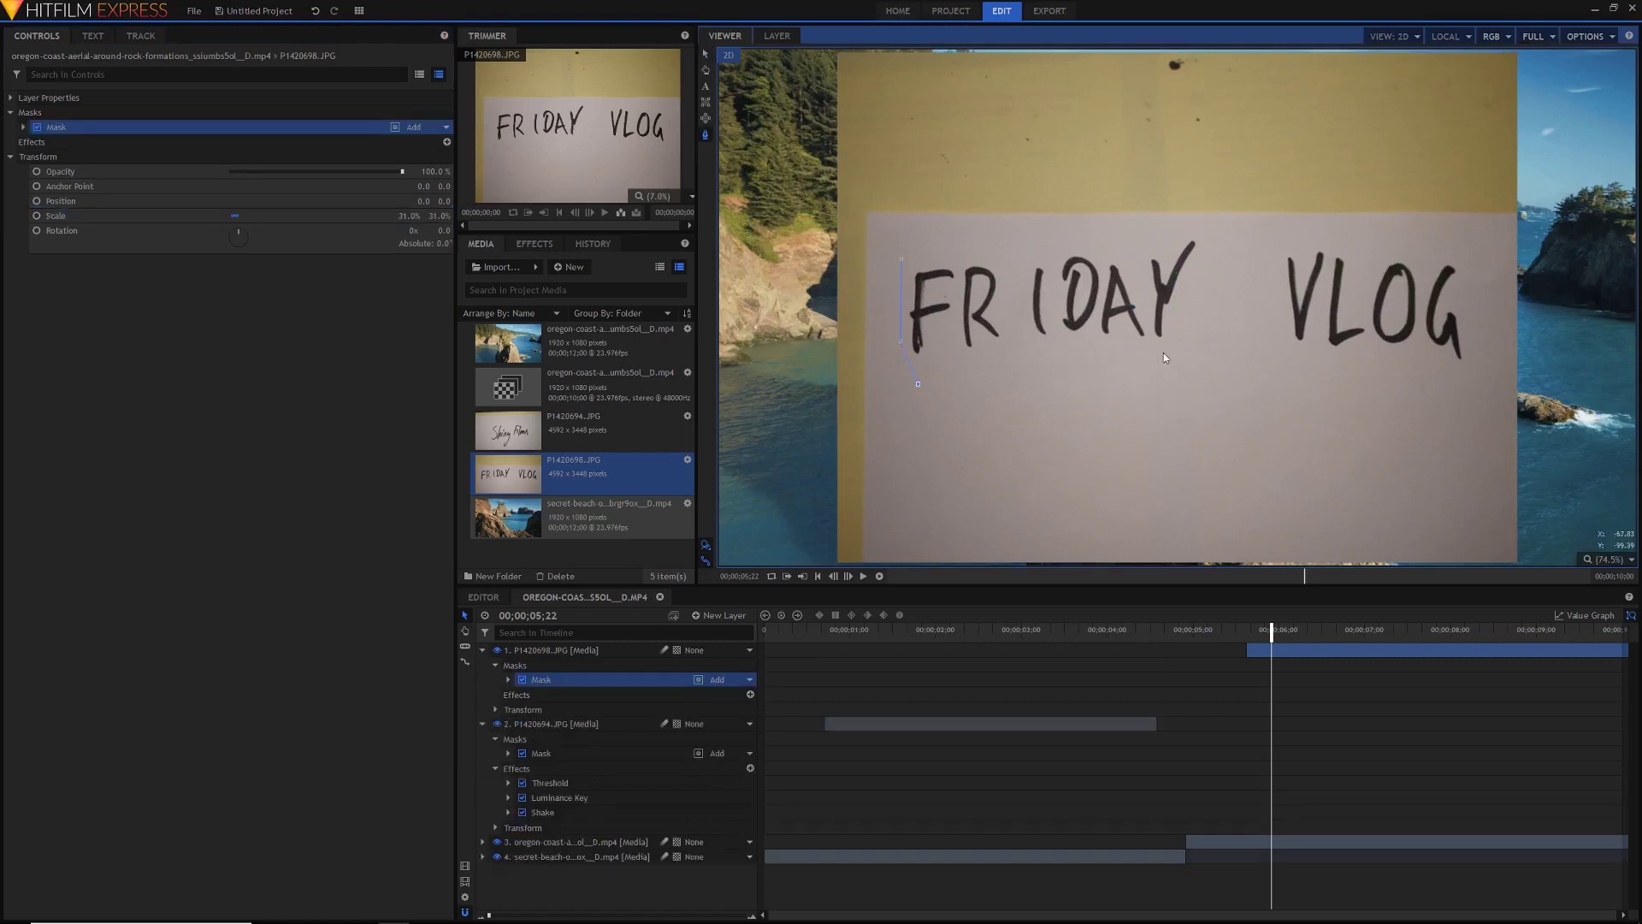
pyautogui.click(1256, 348)
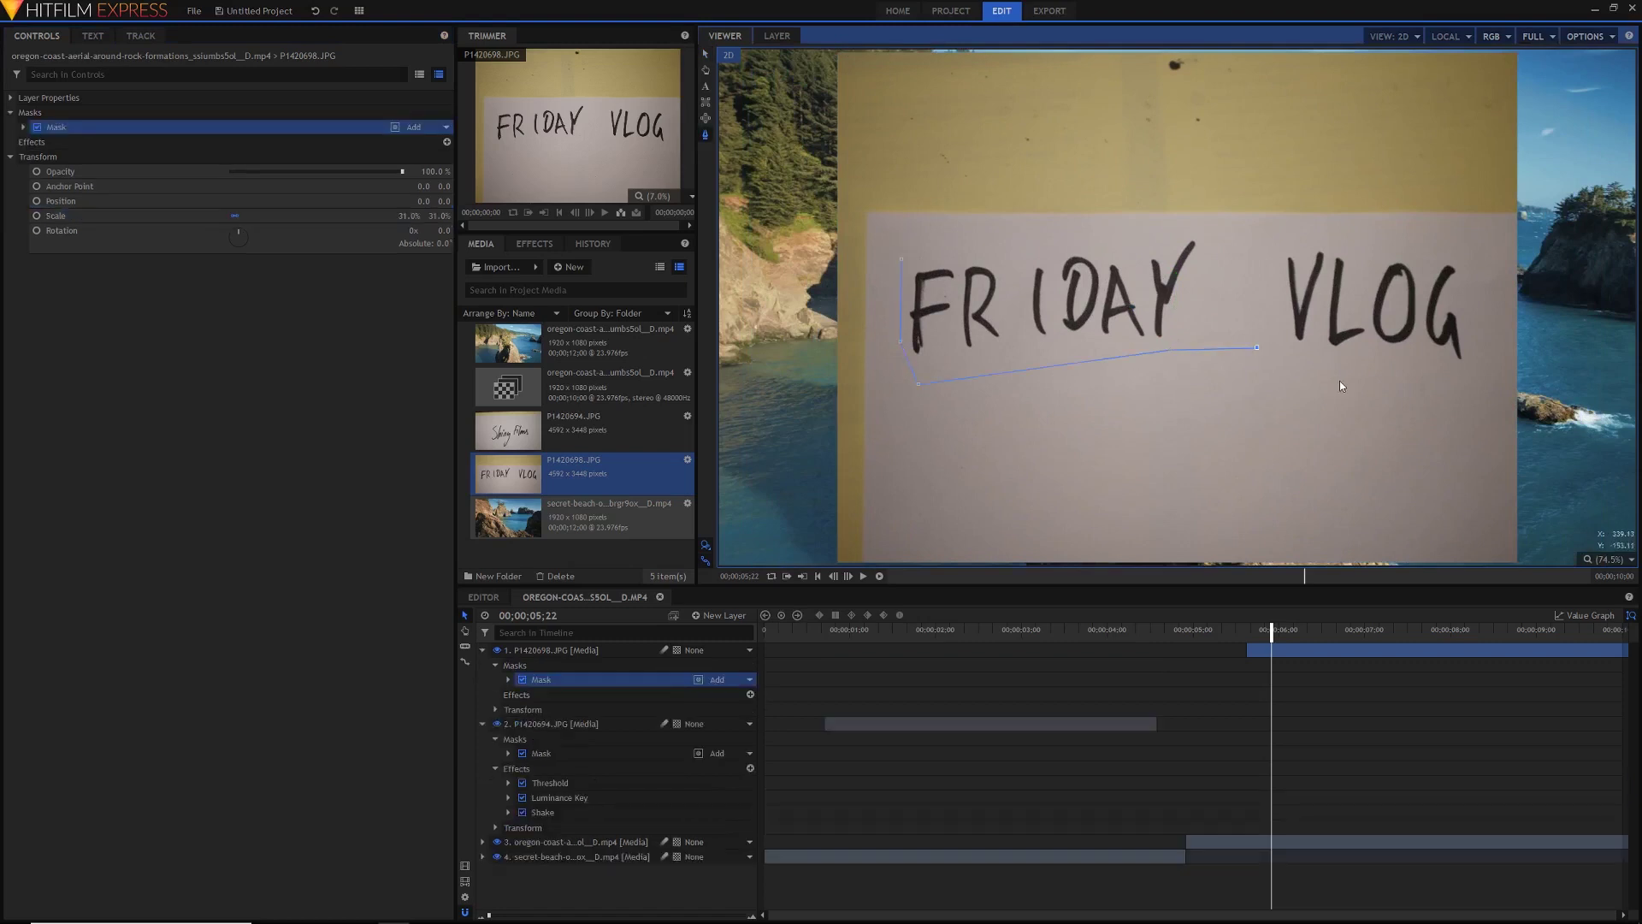
pyautogui.click(1329, 227)
pyautogui.click(1218, 231)
pyautogui.click(1062, 229)
pyautogui.click(901, 259)
pyautogui.click(706, 54)
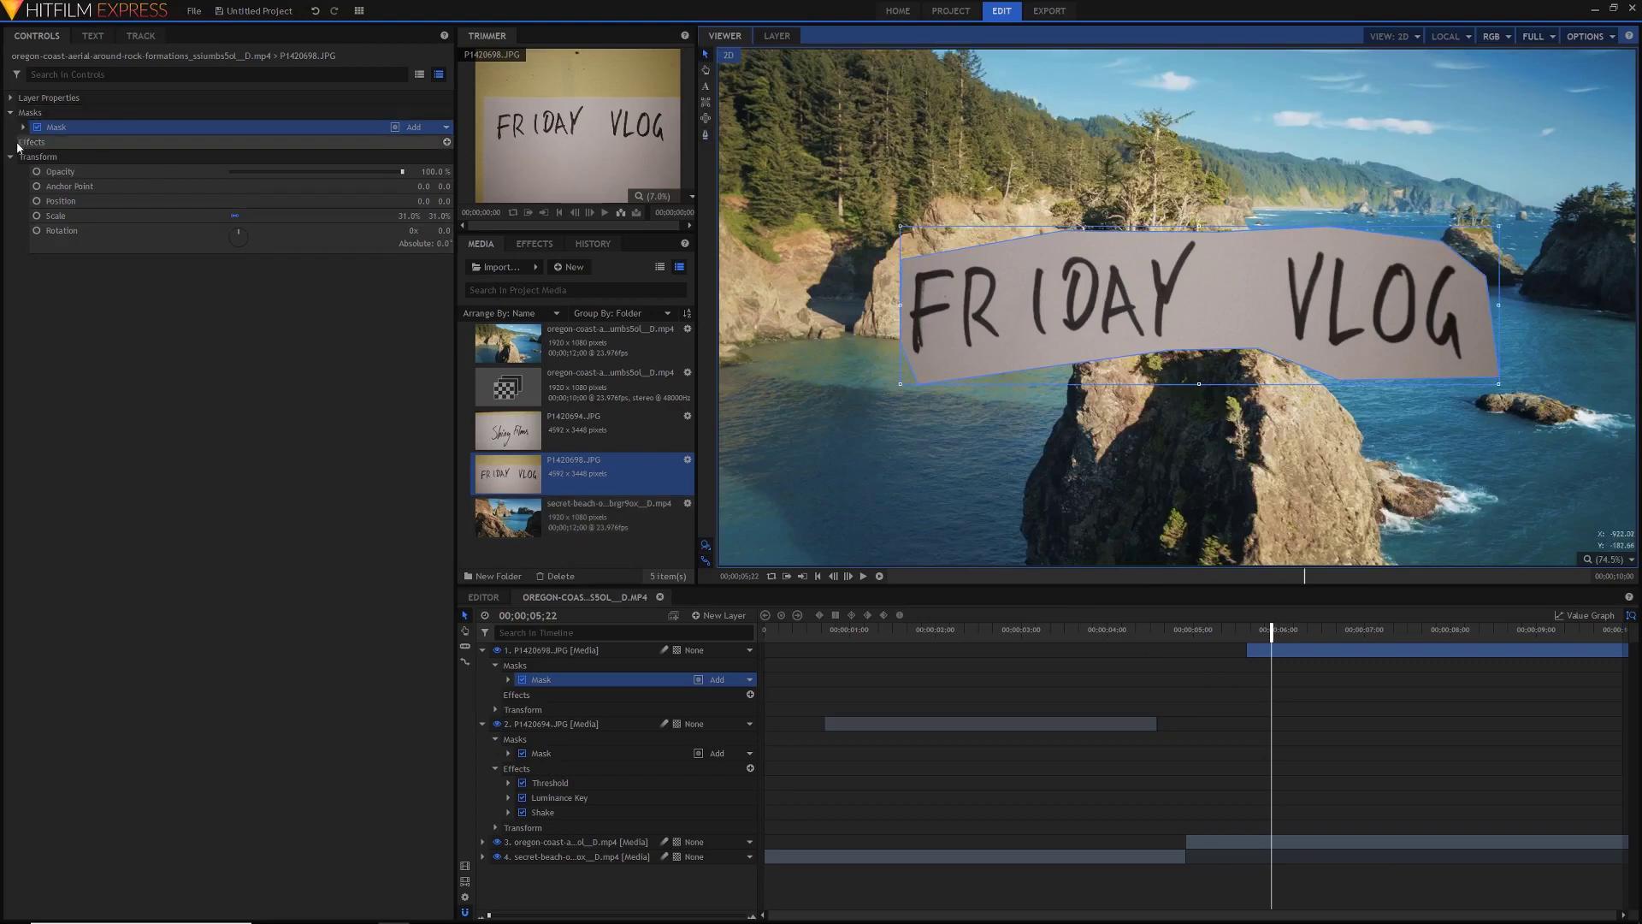
pyautogui.click(534, 244)
pyautogui.click(534, 266)
# Apply Threshold to the FRIDAY VLOG layer with Color 2 red (255,0,0) and threshold 45.5%
pyautogui.write('th')
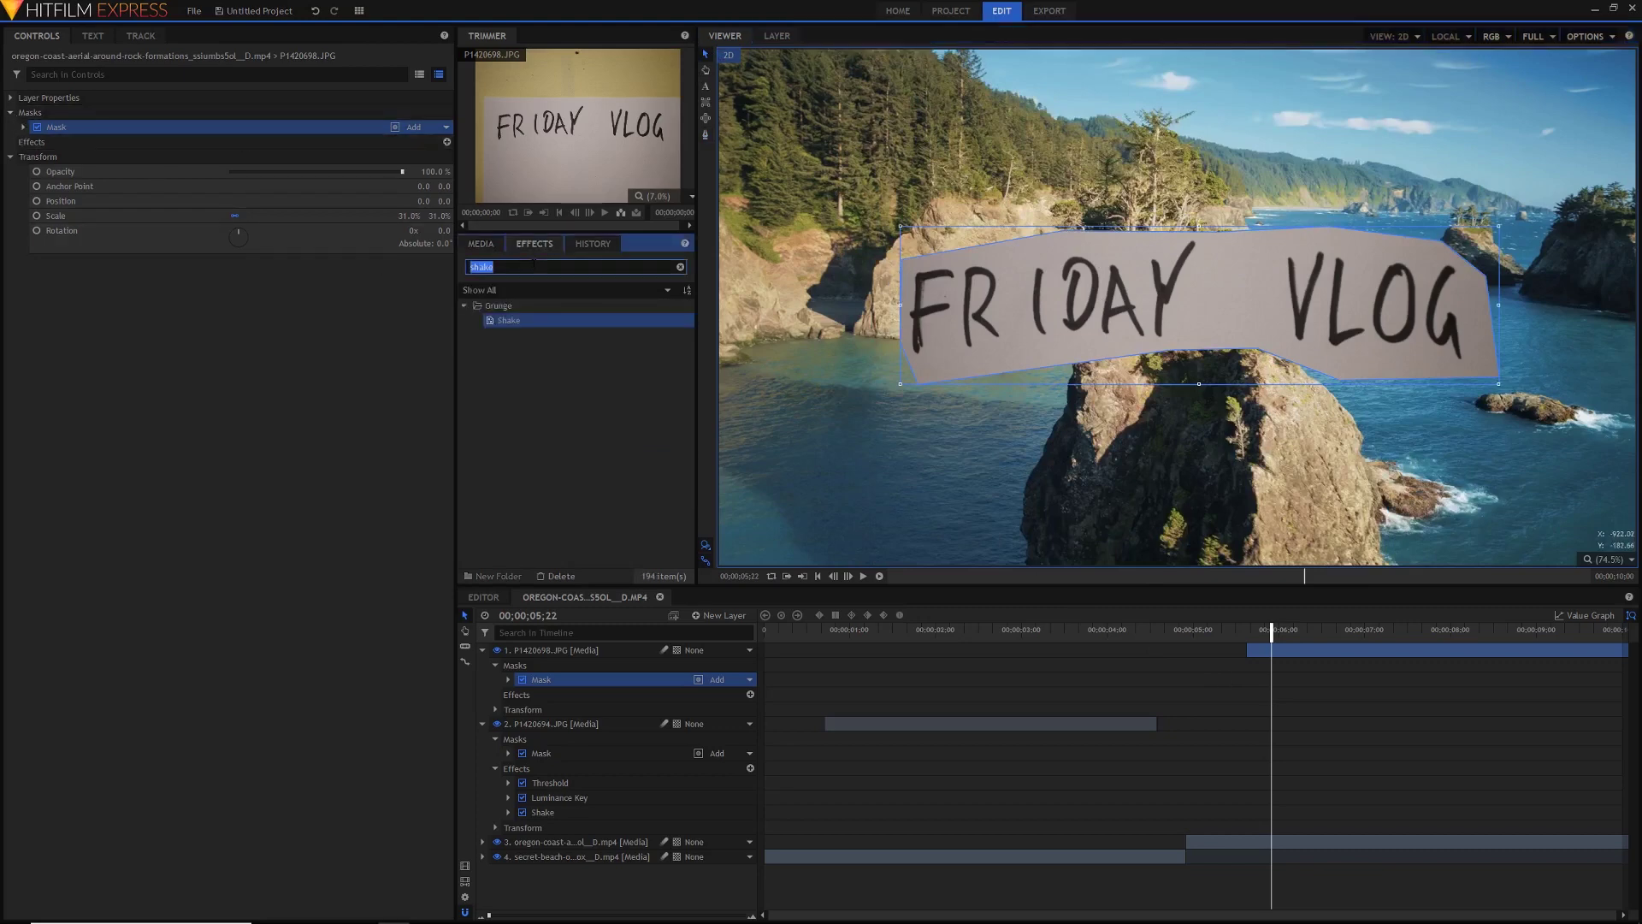
pyautogui.write('re')
pyautogui.moveTo(517, 350); pyautogui.dragTo(102, 152)
pyautogui.click(23, 156)
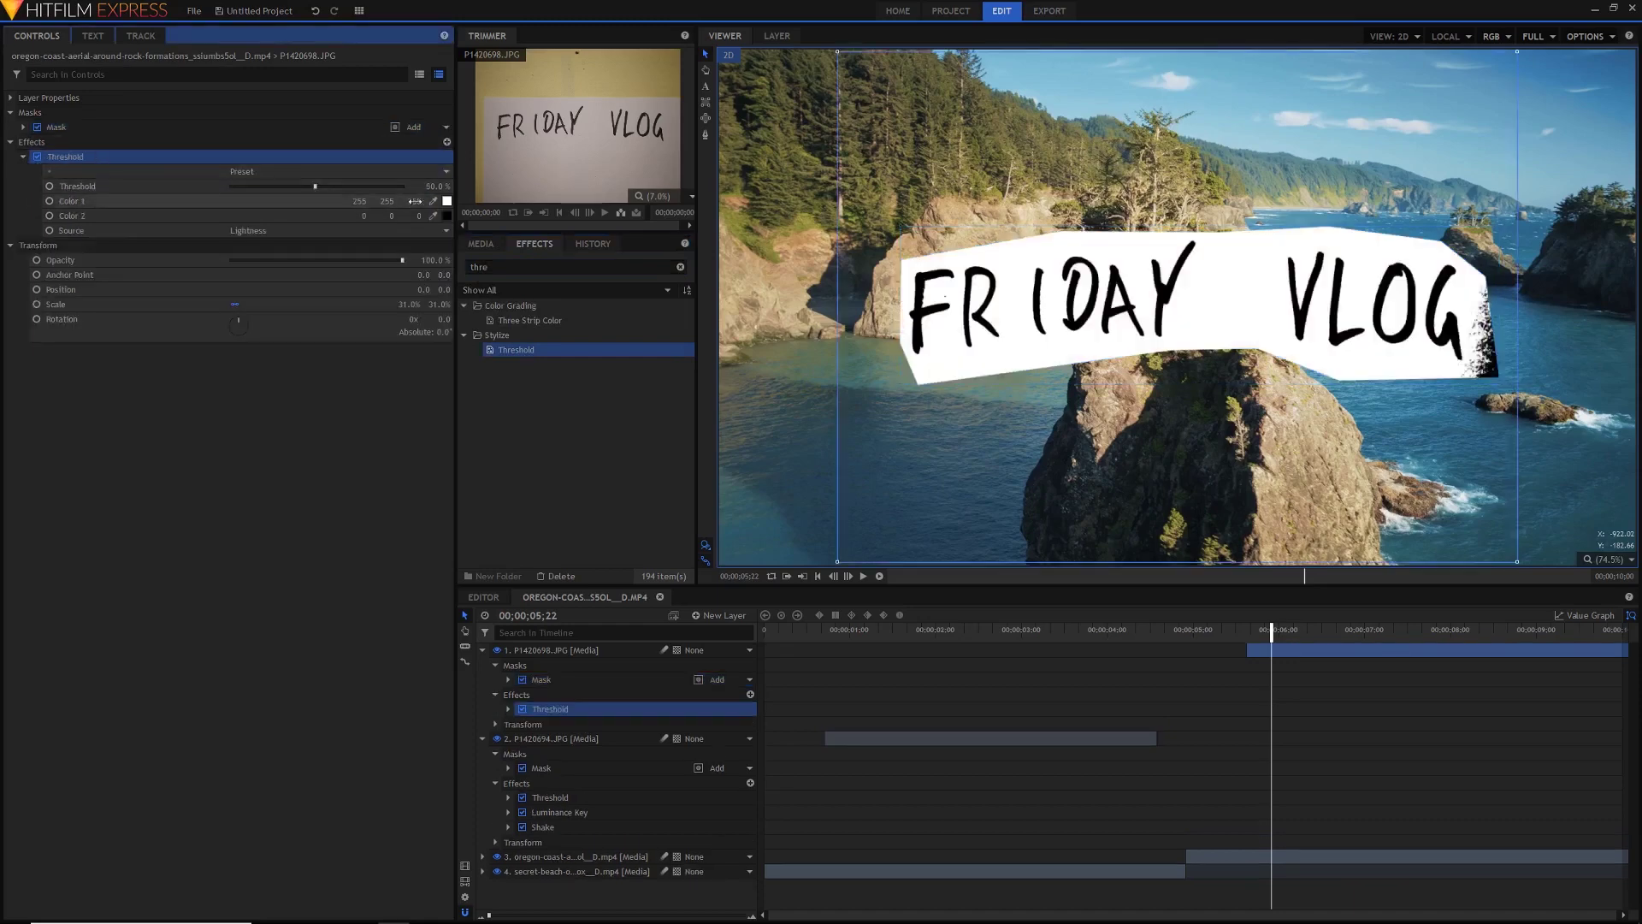
pyautogui.moveTo(374, 218); pyautogui.dragTo(419, 218)
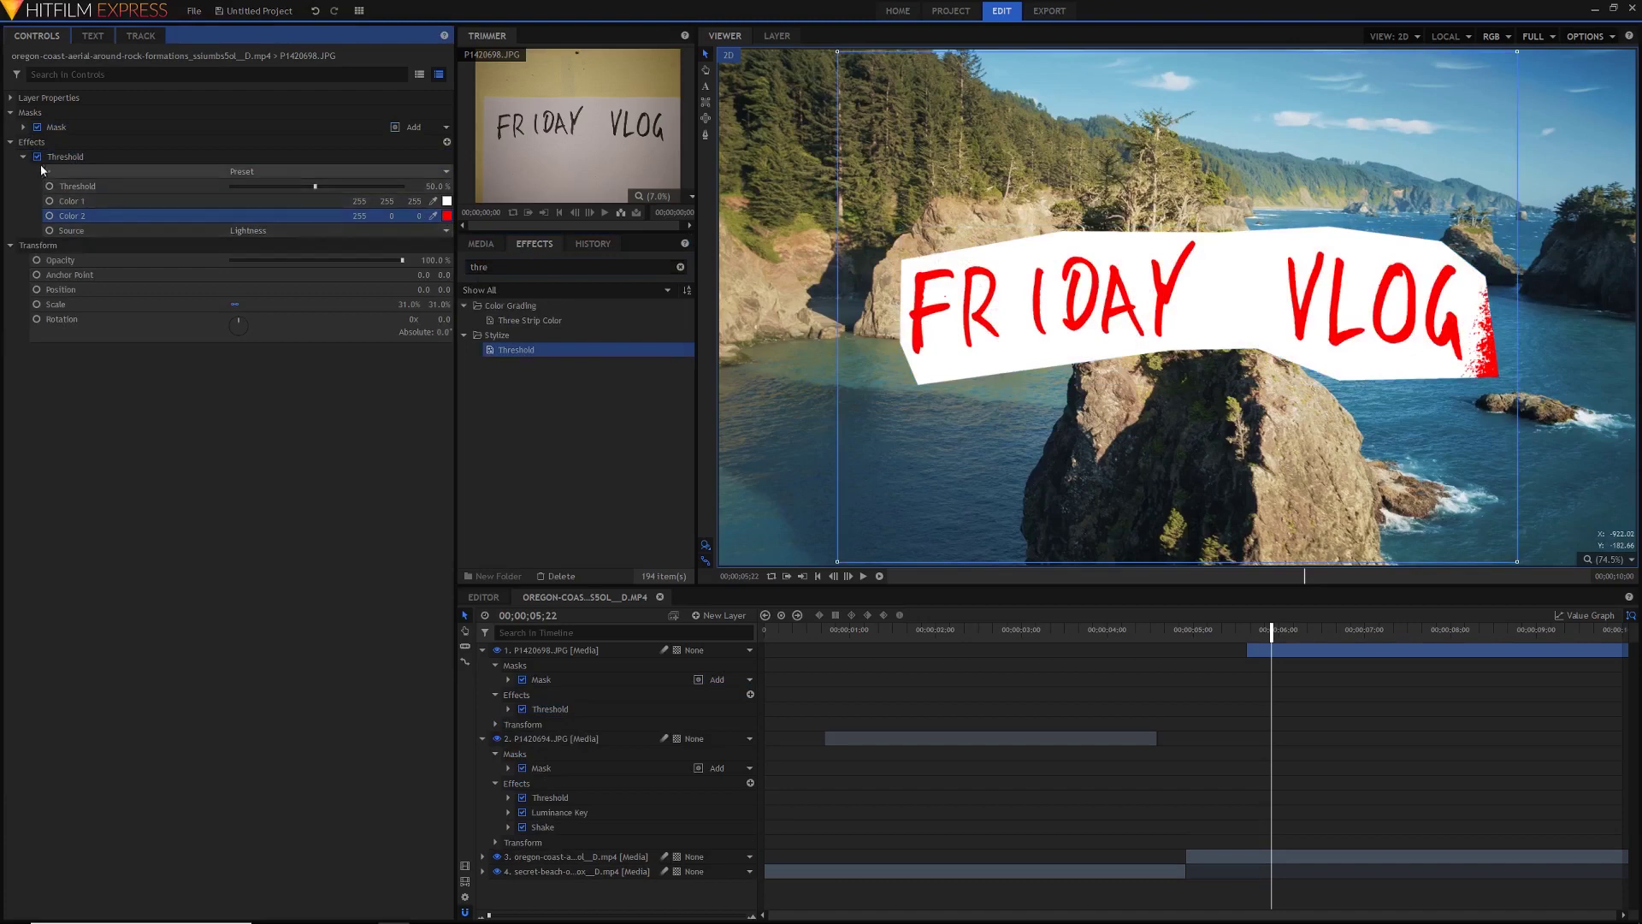
pyautogui.moveTo(316, 182); pyautogui.dragTo(309, 189)
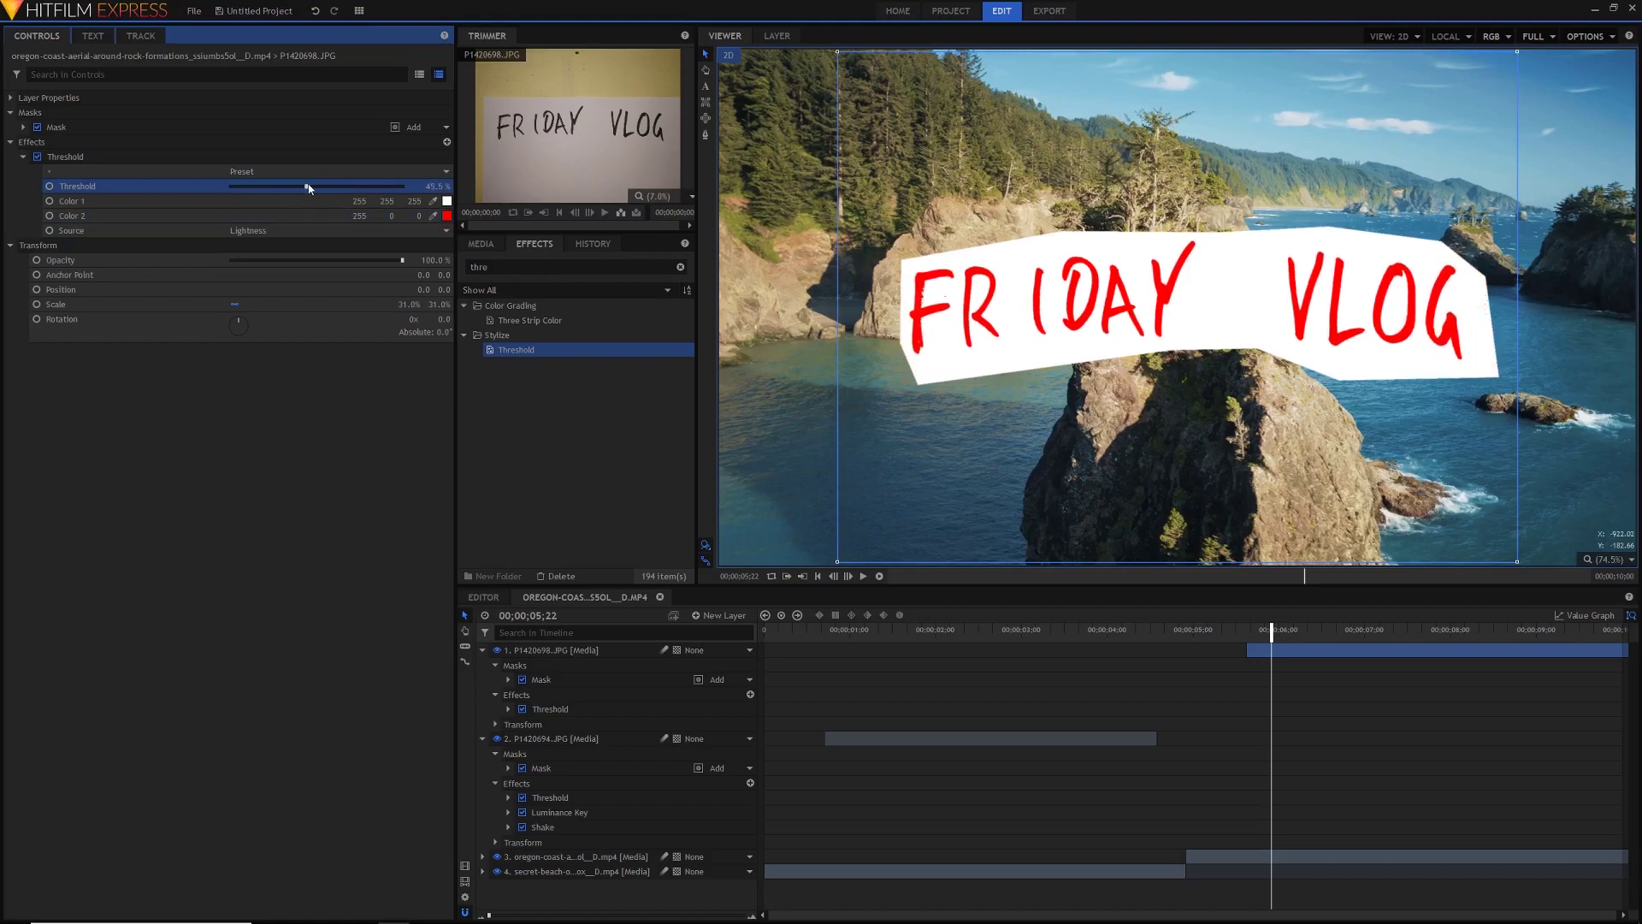
pyautogui.doubleClick(516, 267)
# Add a Luminance Key set to Key Out Brighter on the FRIDAY VLOG layer
pyautogui.write('lumi')
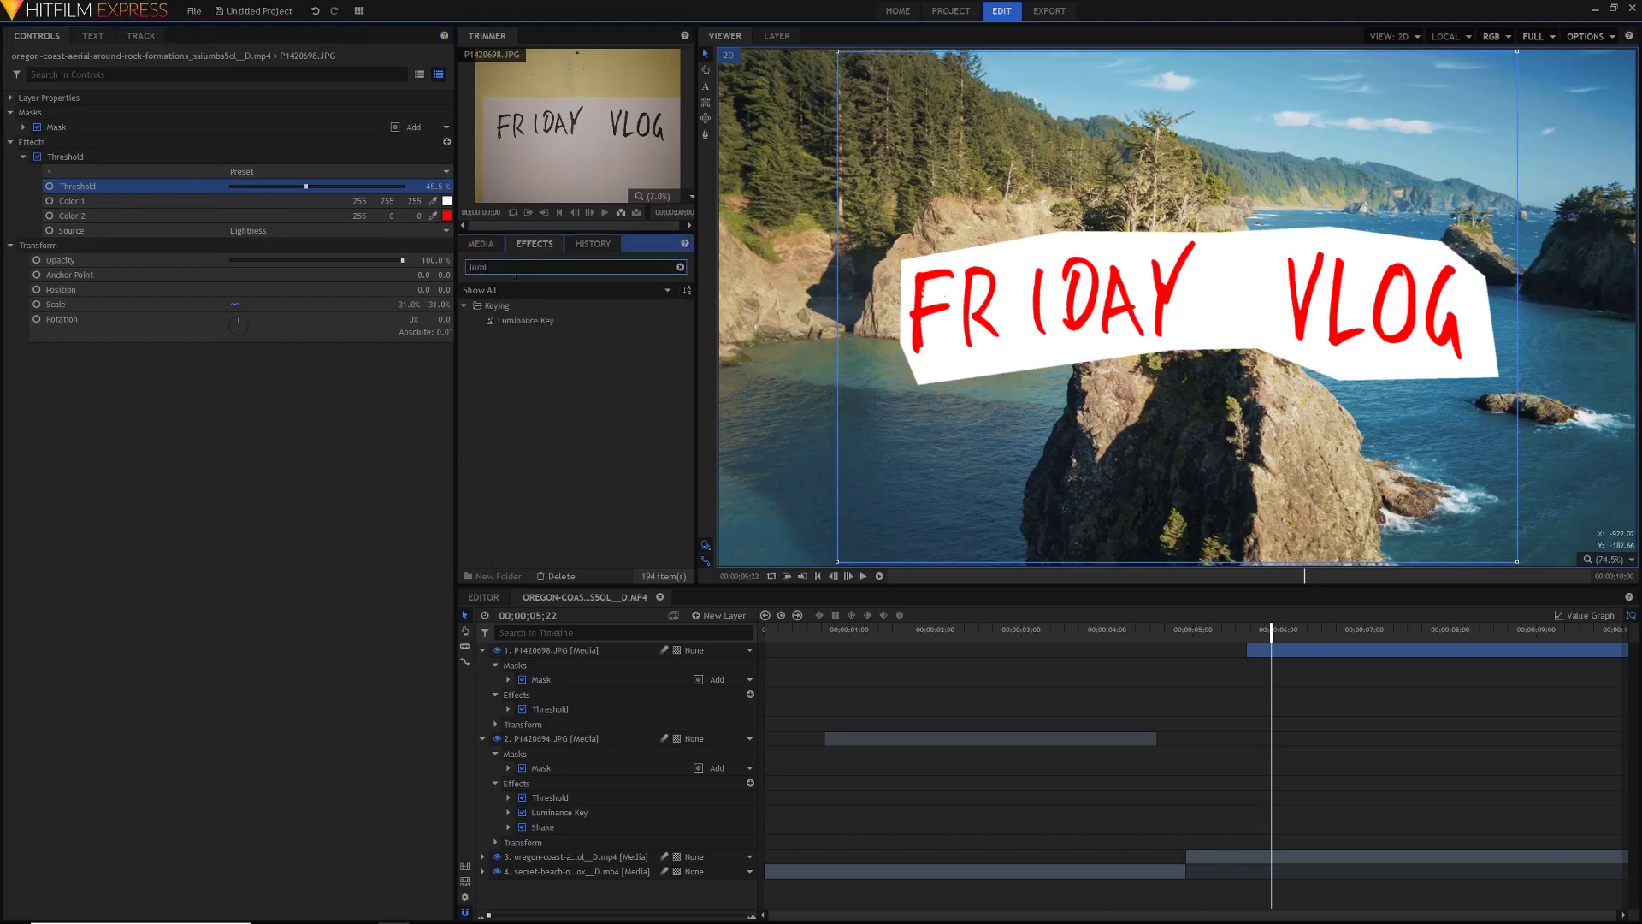
pyautogui.moveTo(514, 319); pyautogui.dragTo(120, 248)
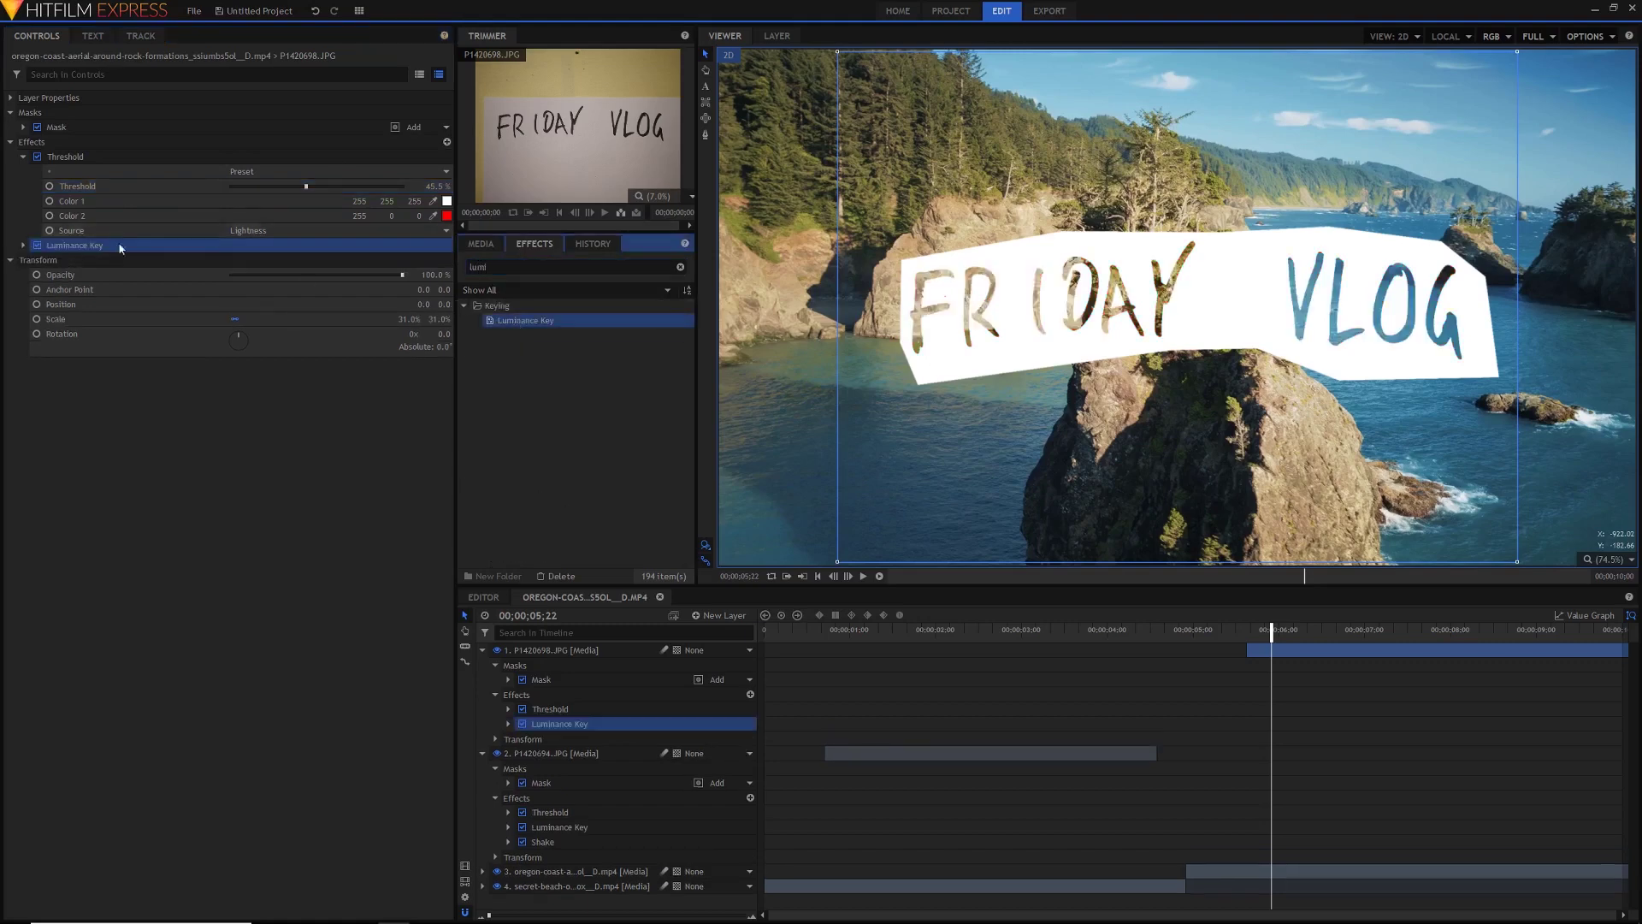
pyautogui.click(20, 246)
pyautogui.click(289, 259)
pyautogui.click(286, 289)
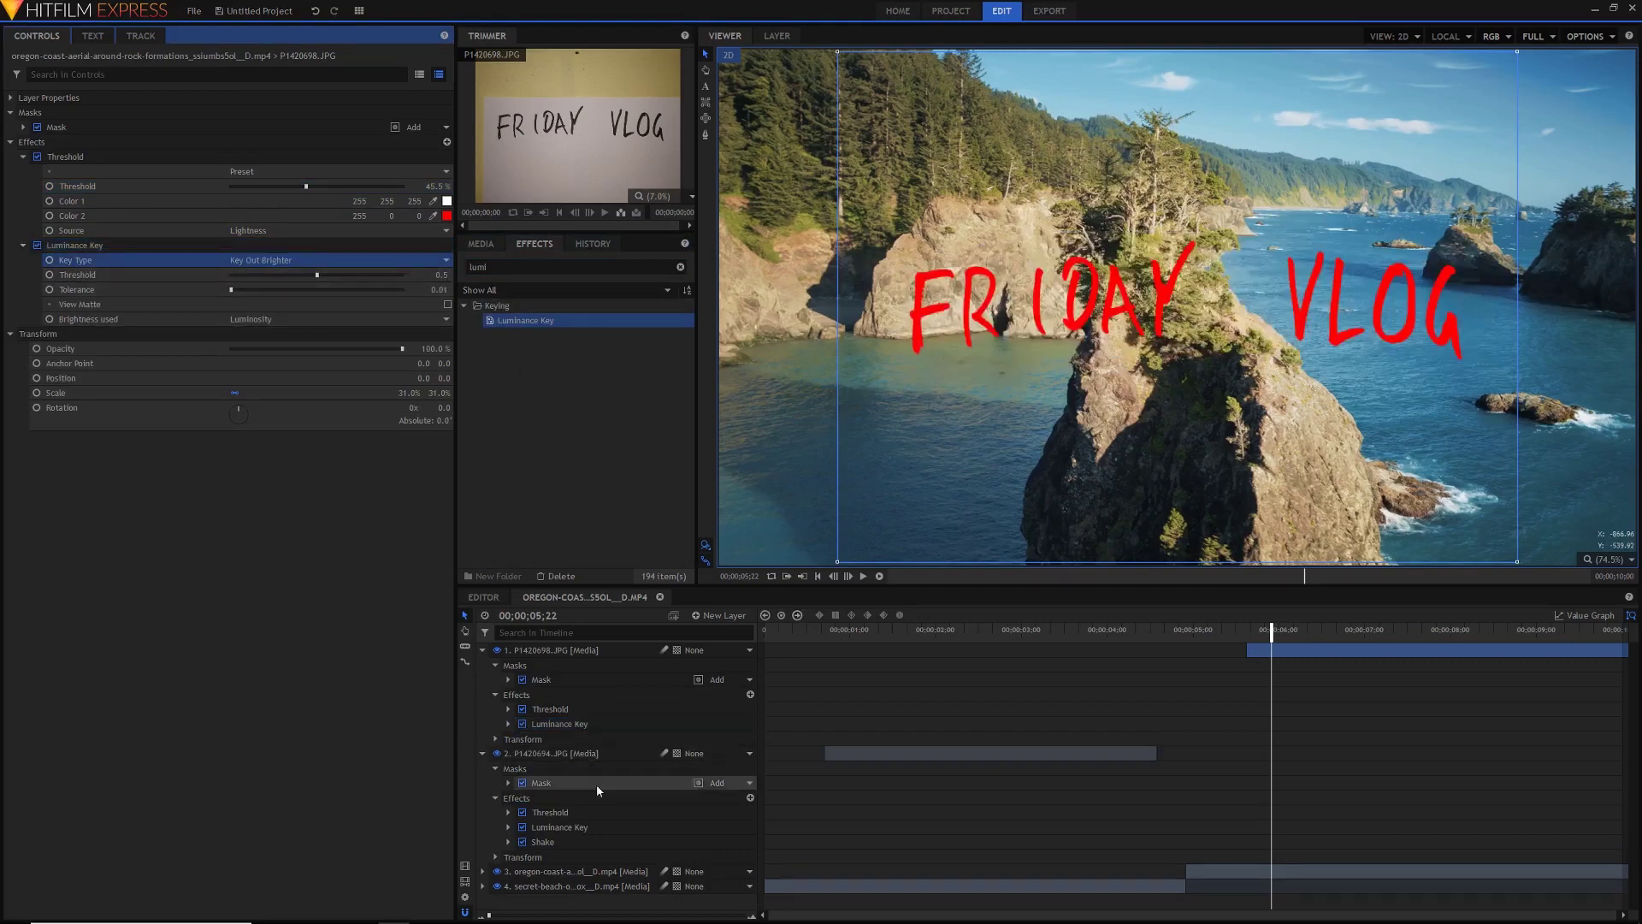
# Paste the Shake effect onto the FRIDAY VLOG layer and preview the floating red text
pyautogui.click(570, 827)
pyautogui.click(570, 724)
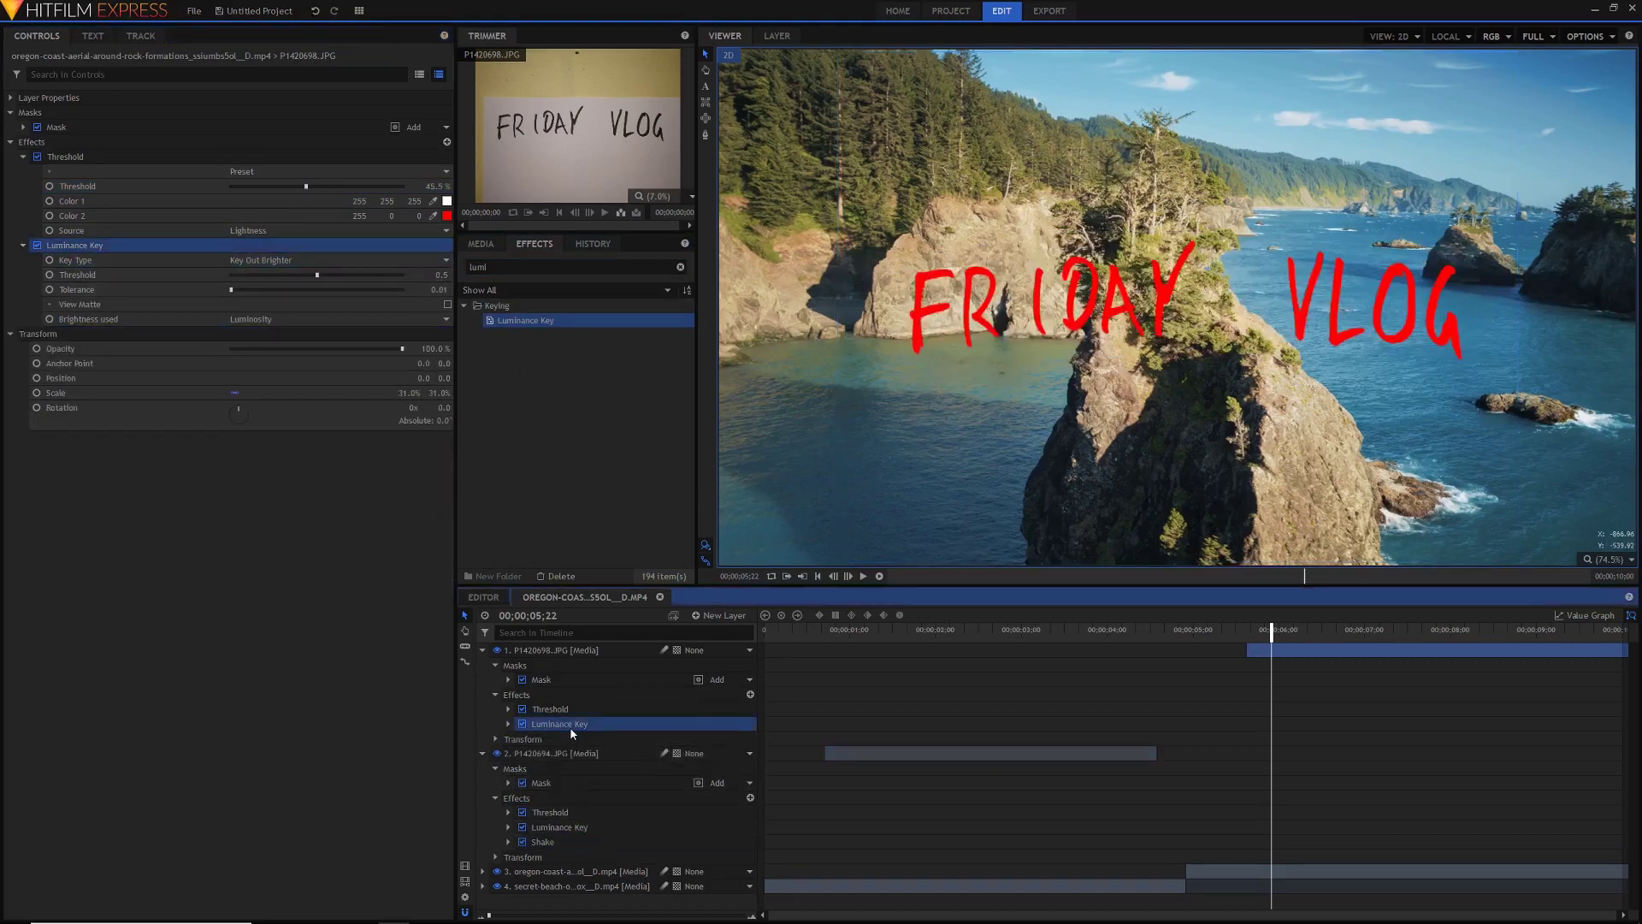
pyautogui.hotkey('ctrl', 'v')
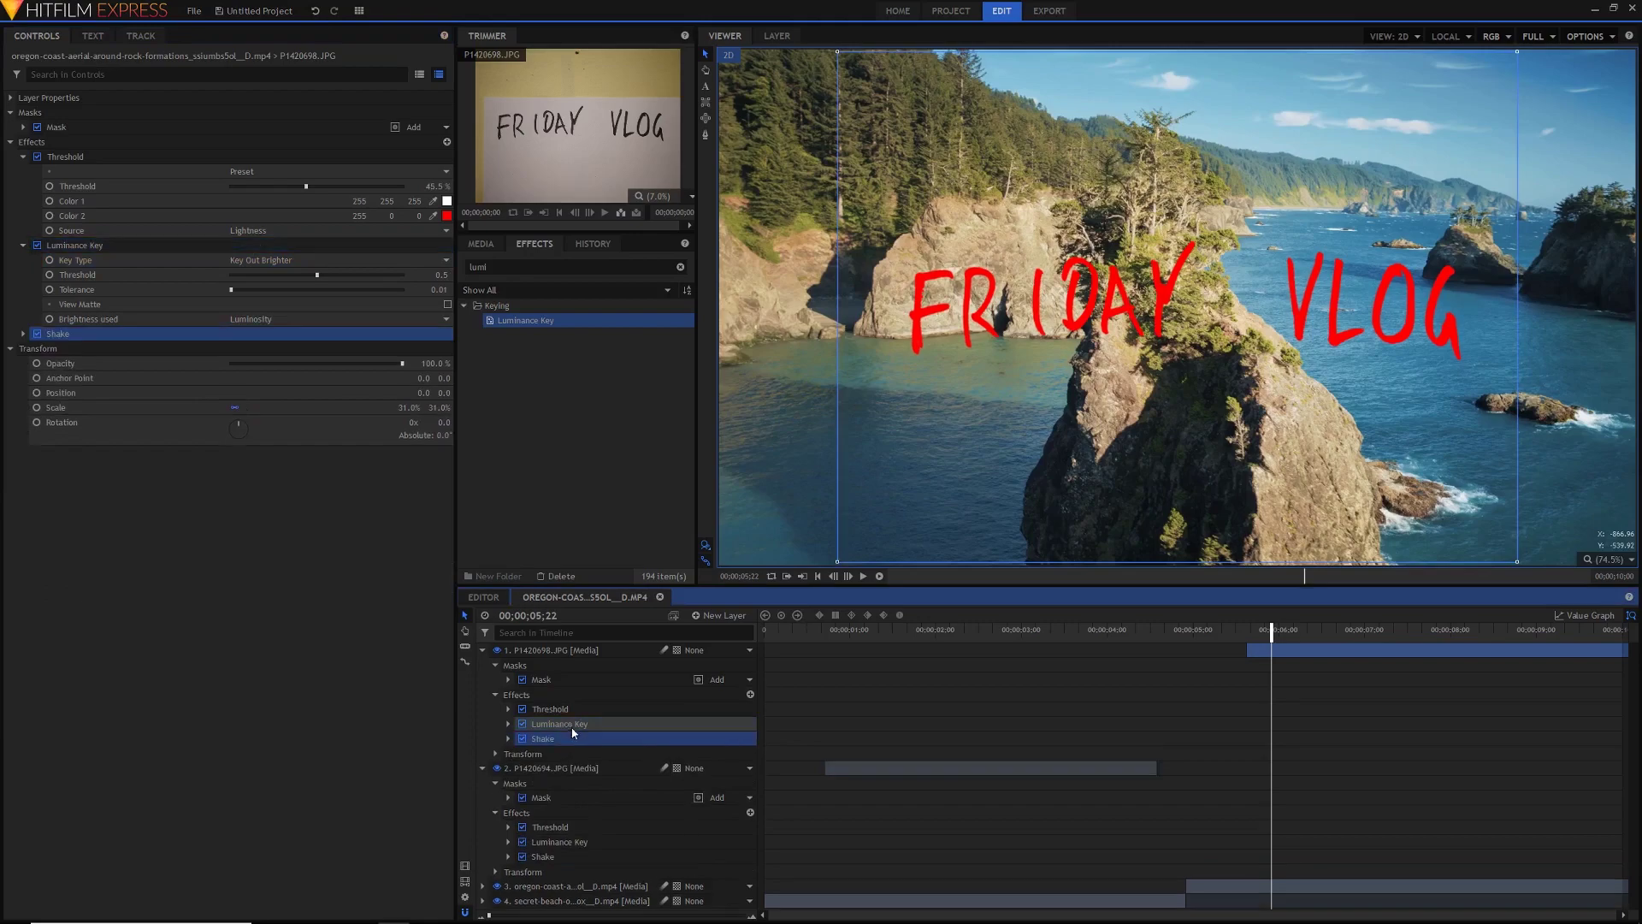
pyautogui.click(1229, 631)
pyautogui.press('space')
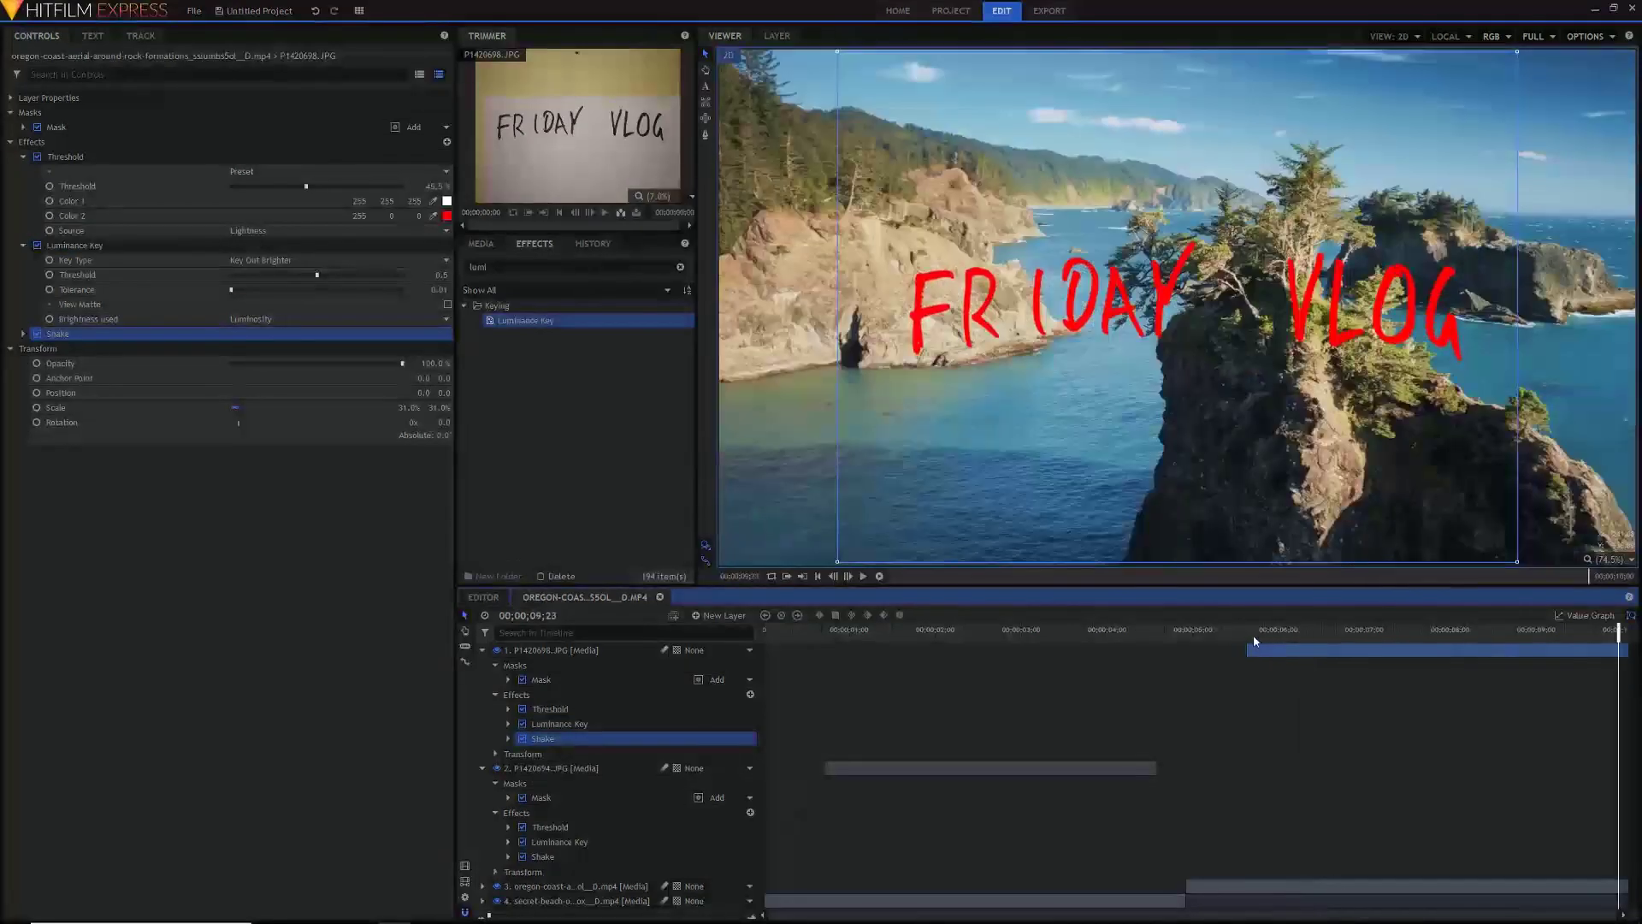
pyautogui.click(1254, 635)
pyautogui.press('space')
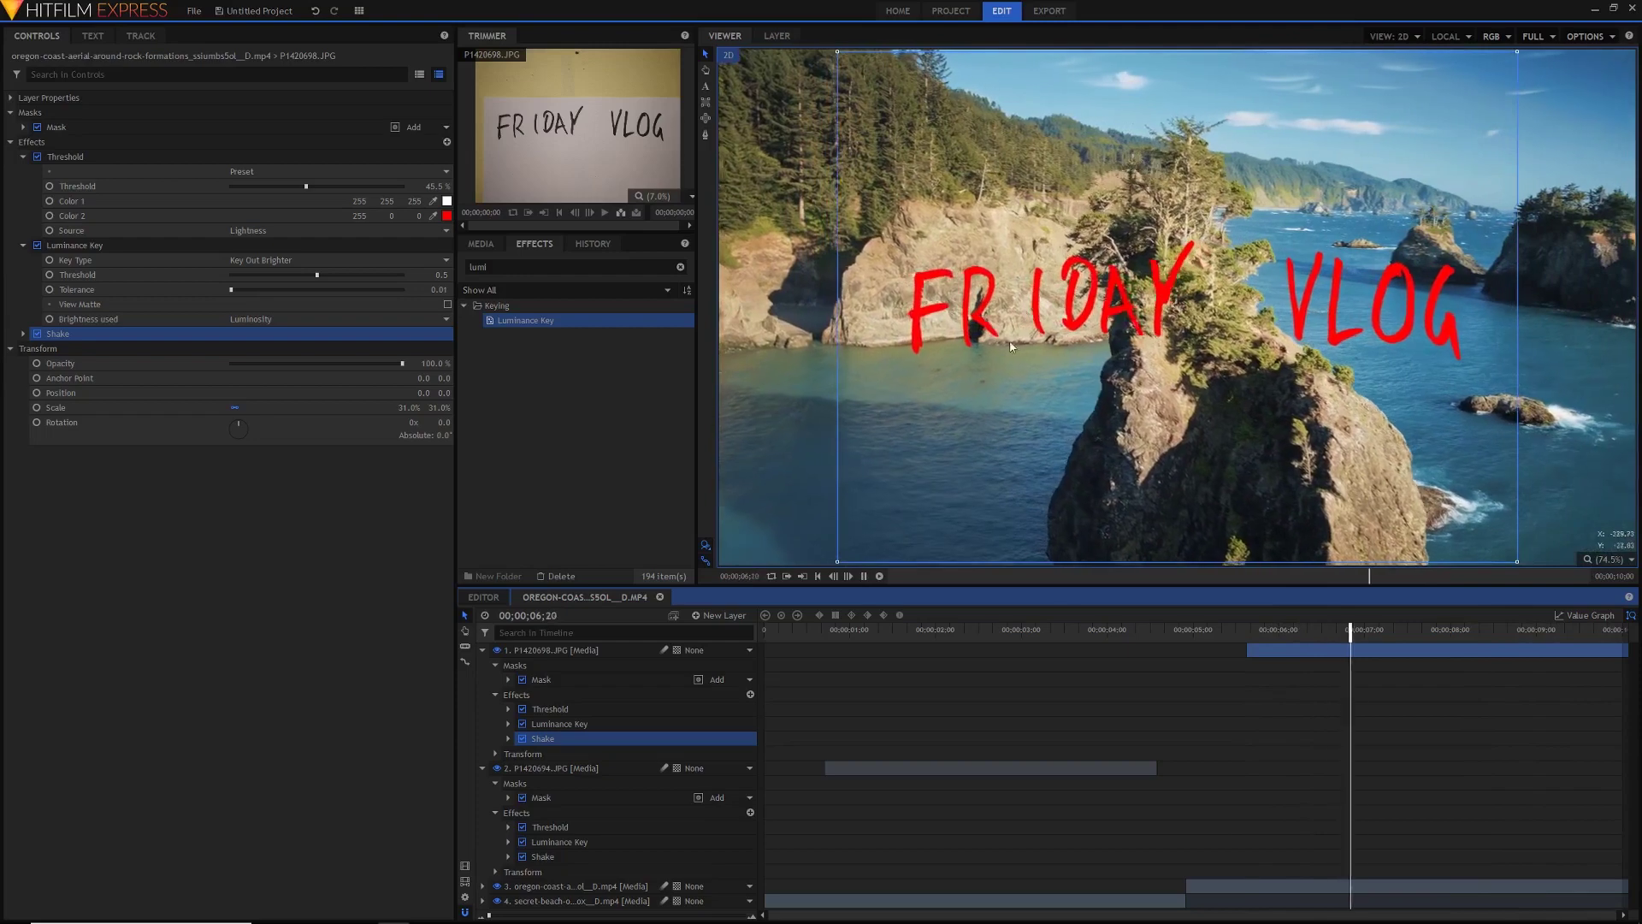
pyautogui.click(978, 638)
pyautogui.click(896, 638)
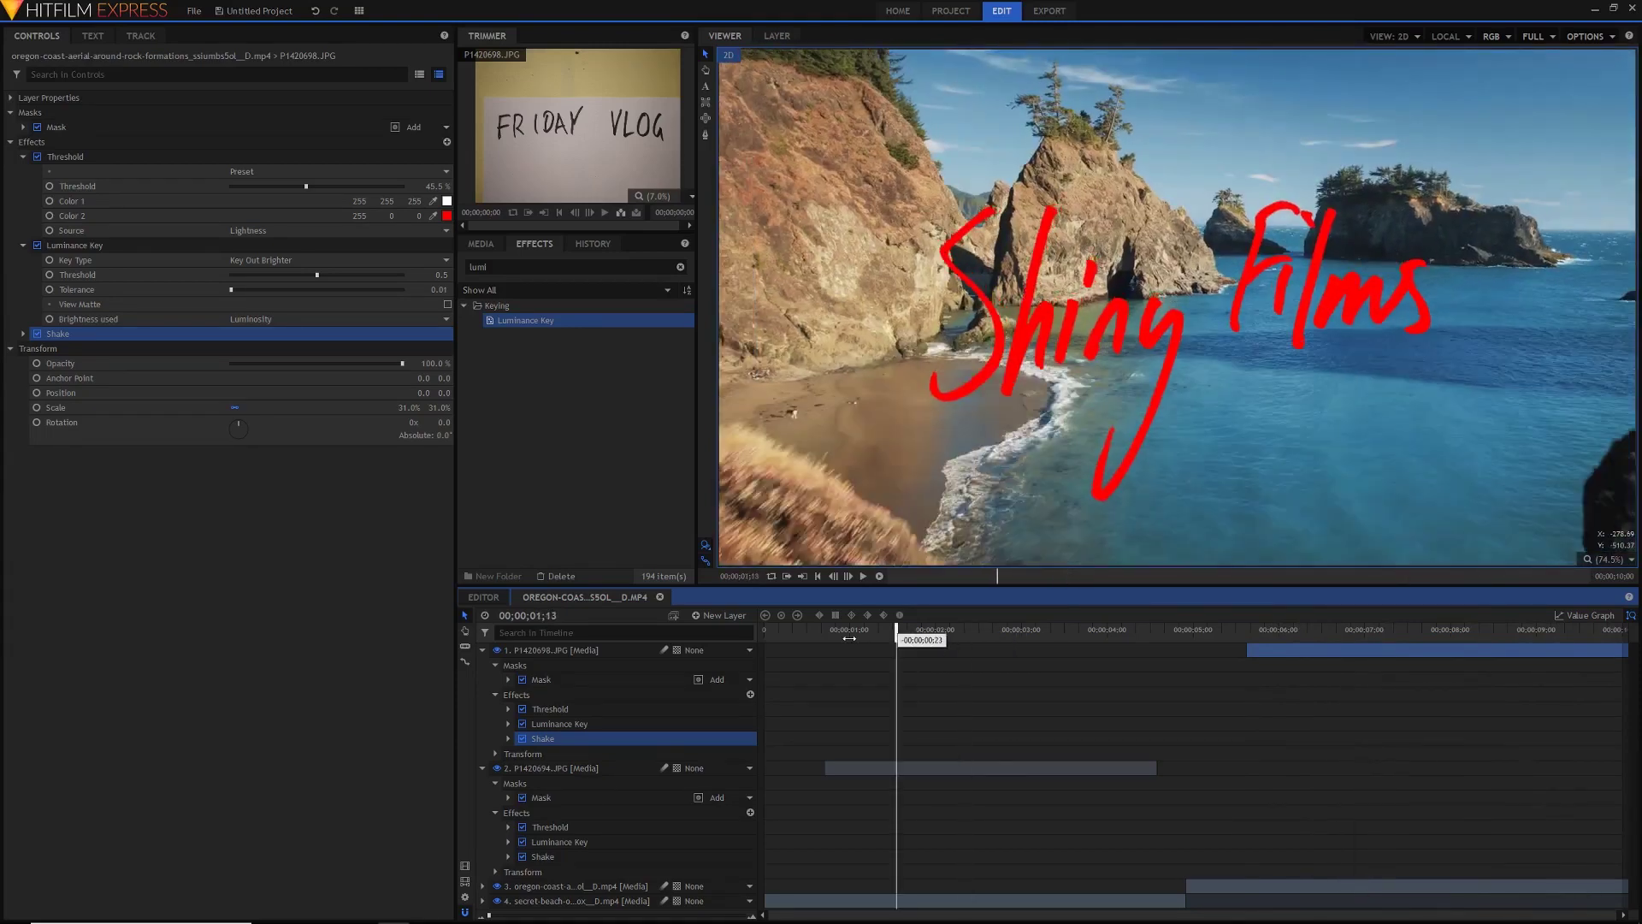
pyautogui.click(850, 638)
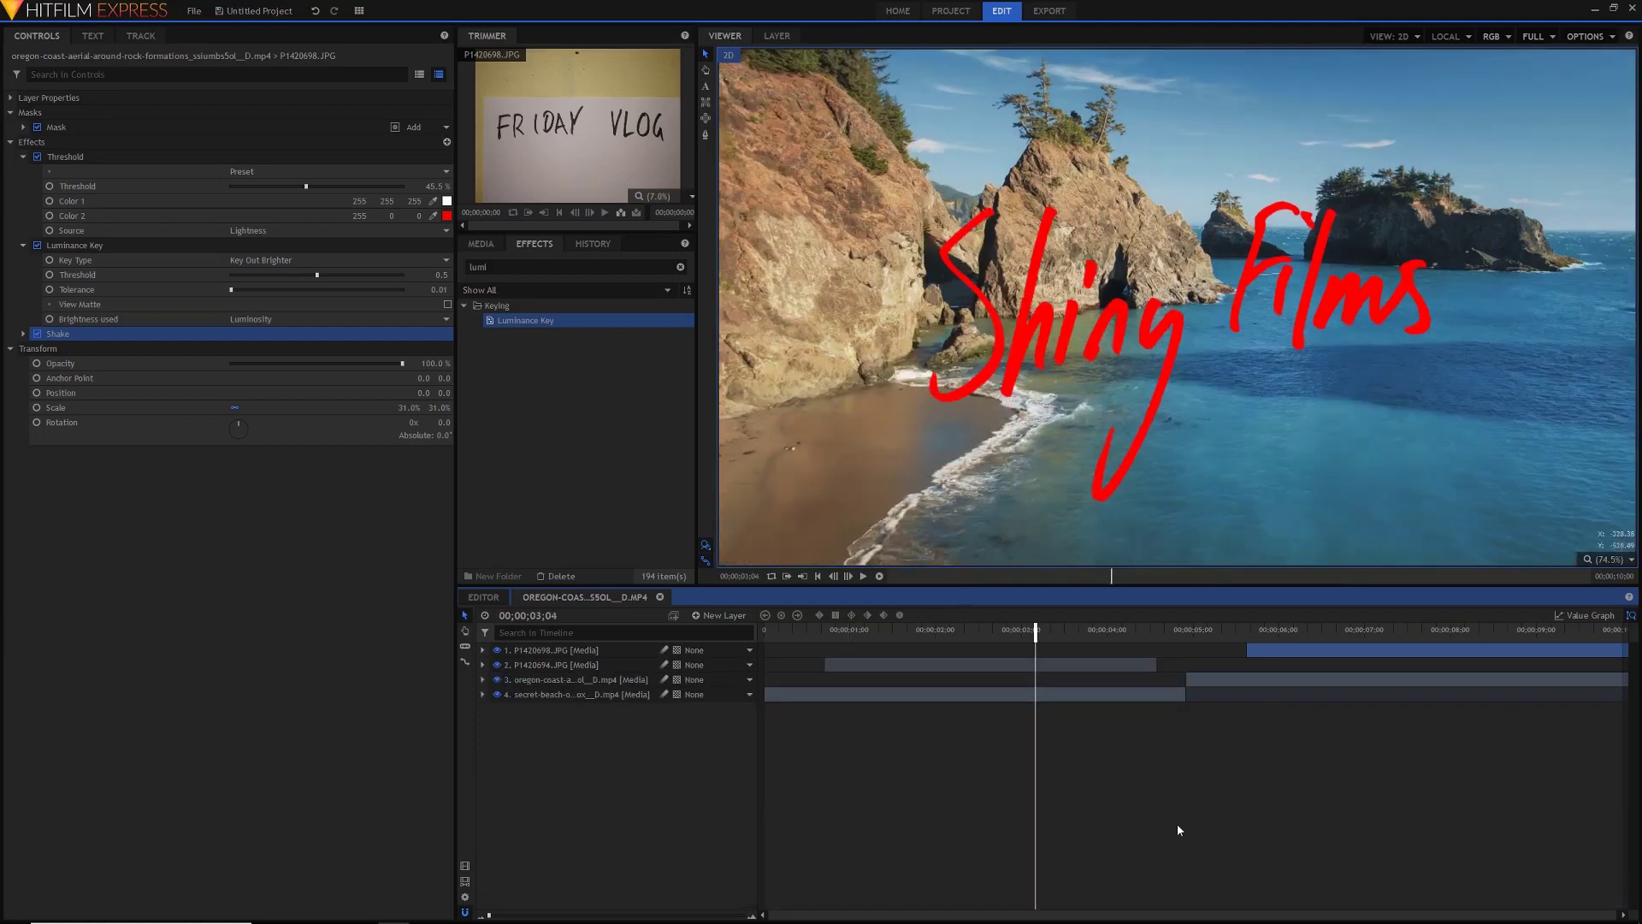
pyautogui.press('space')
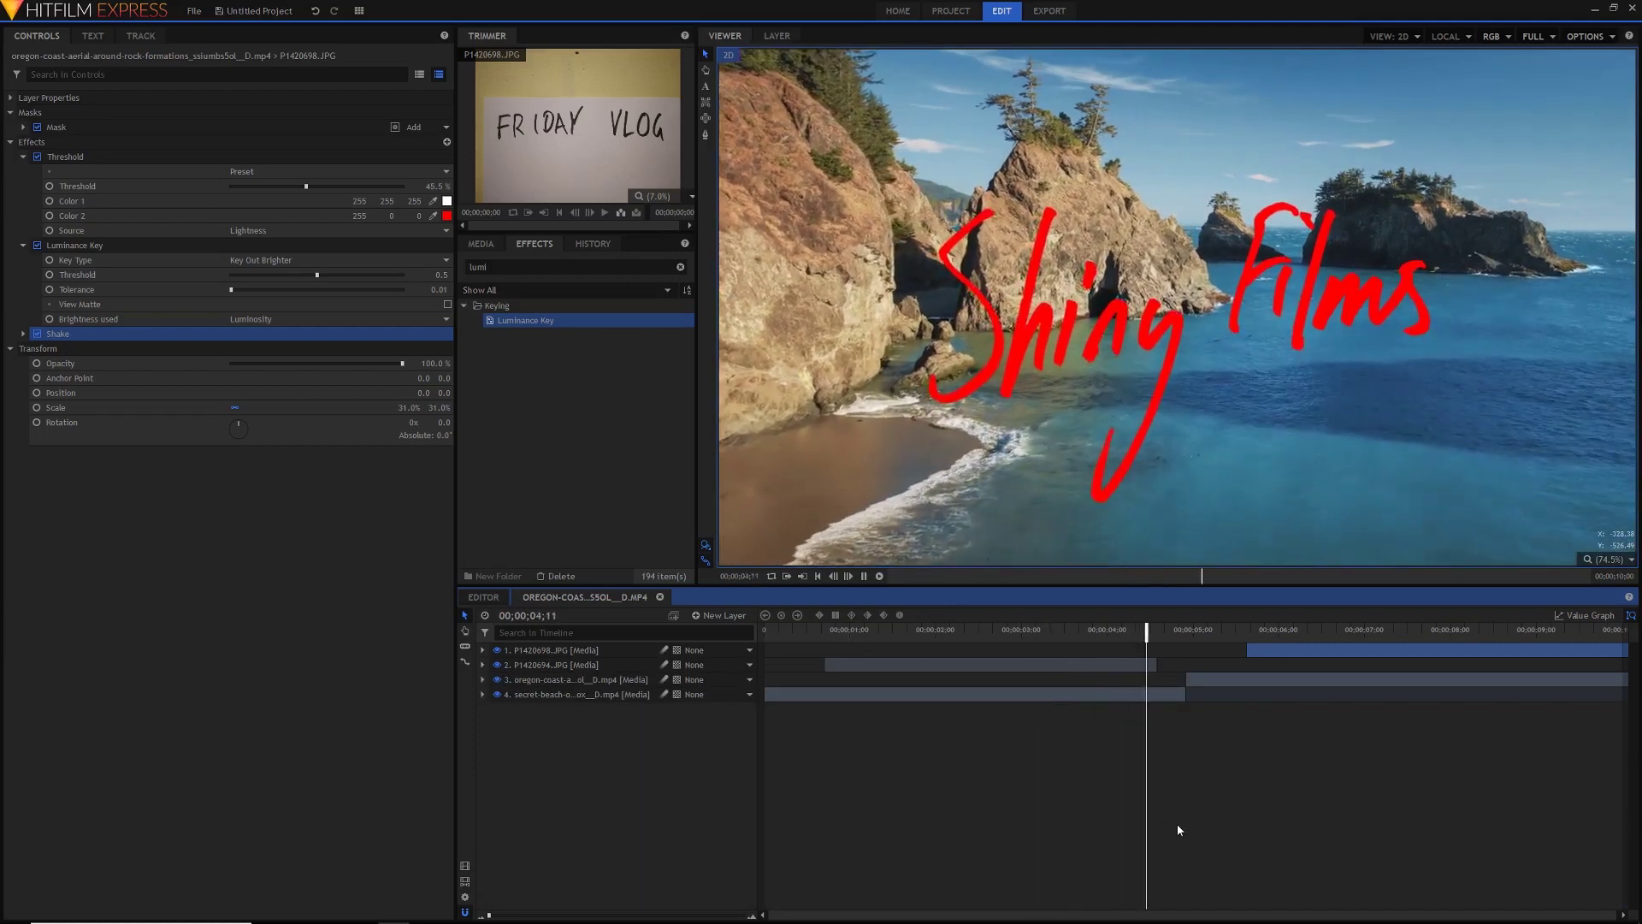